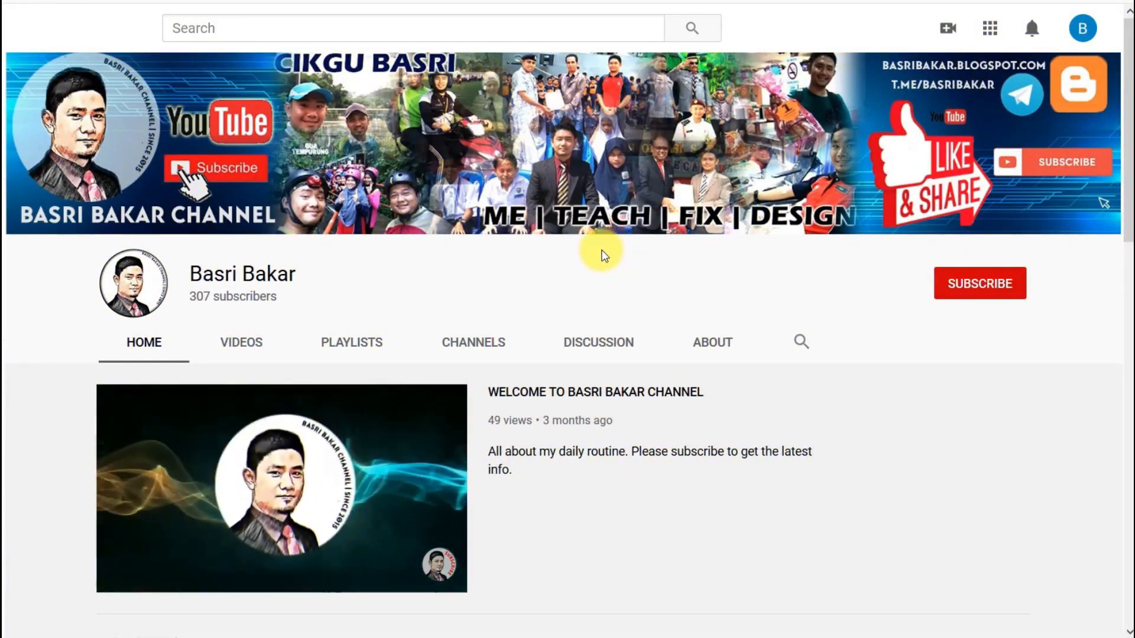
Subscribe to the YouTube channel and set its notifications to all.
click(965, 292)
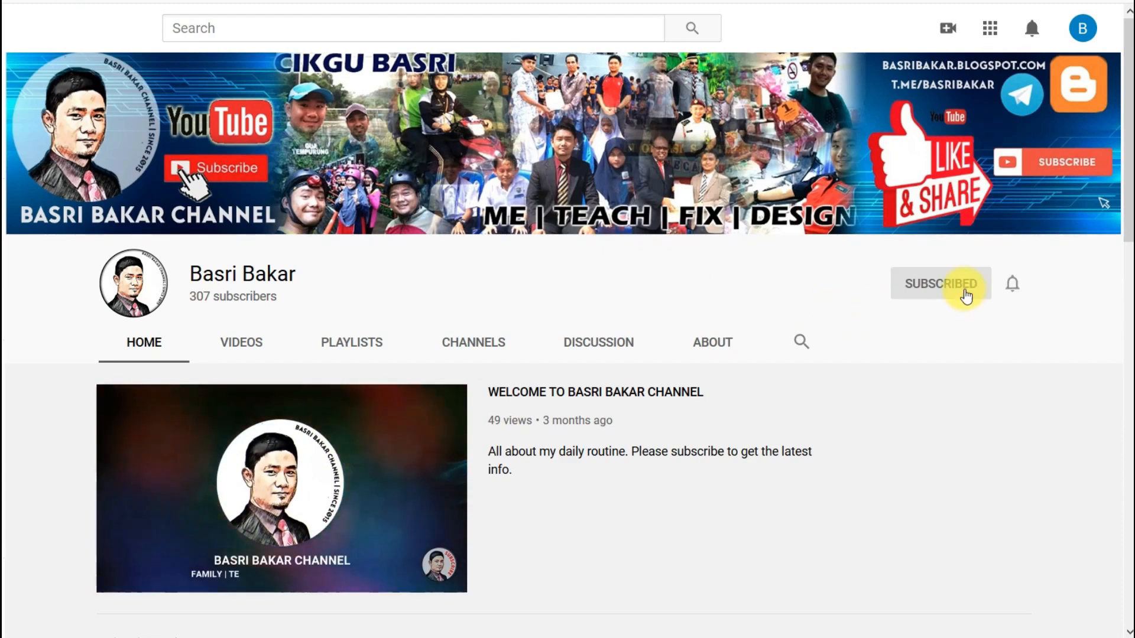
click(1012, 285)
click(1003, 324)
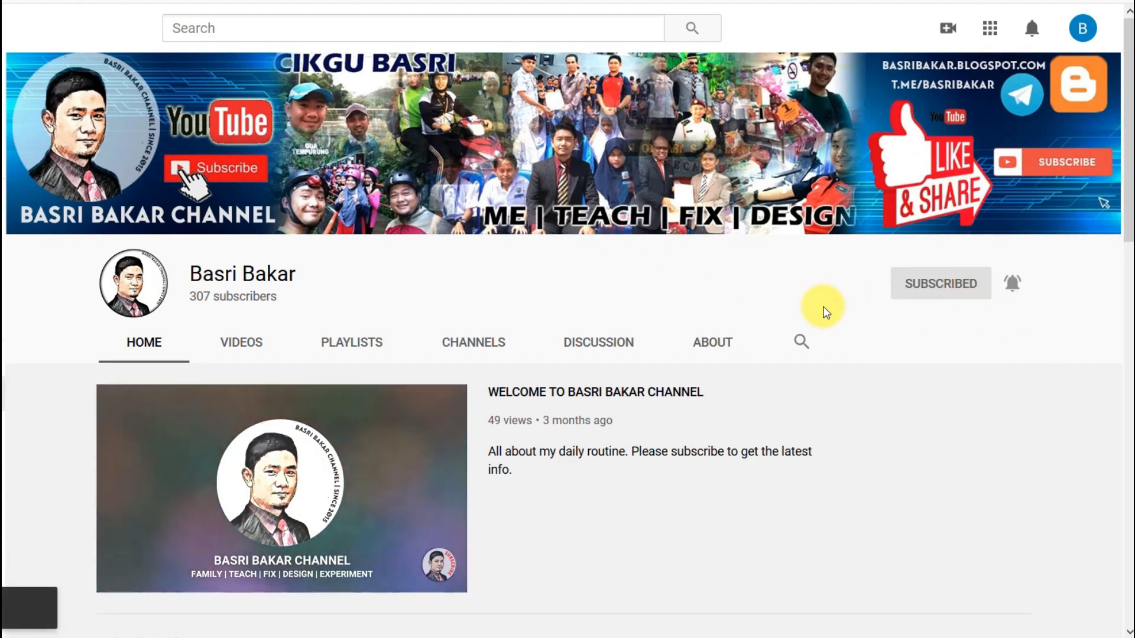
scroll(813, 307, down, 3)
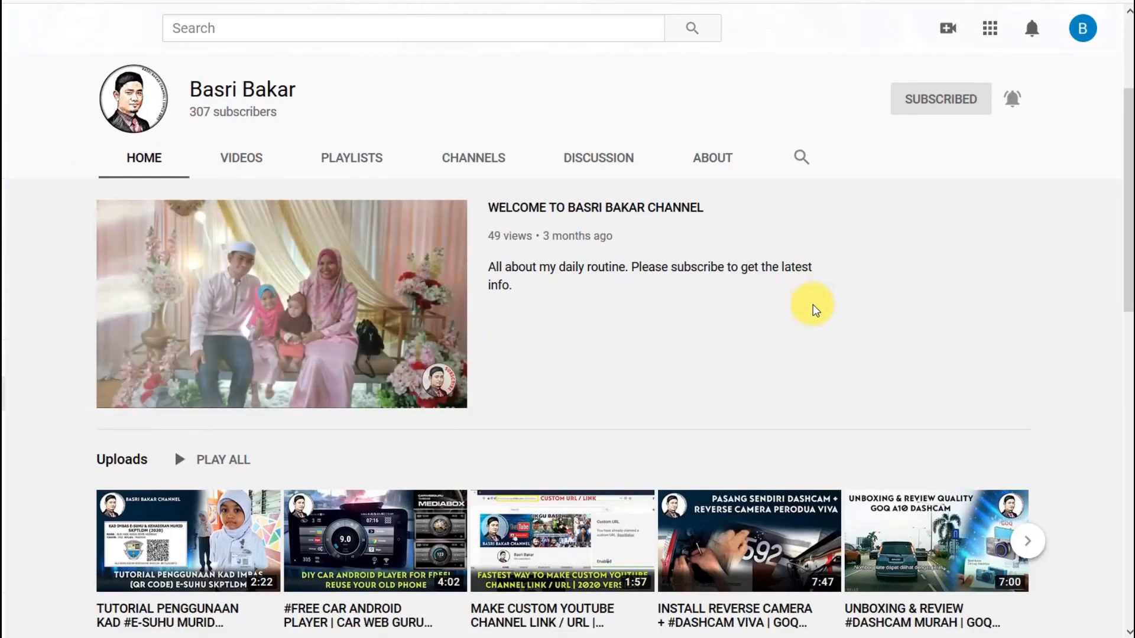
scroll(813, 304, down, 2)
scroll(813, 303, down, 3)
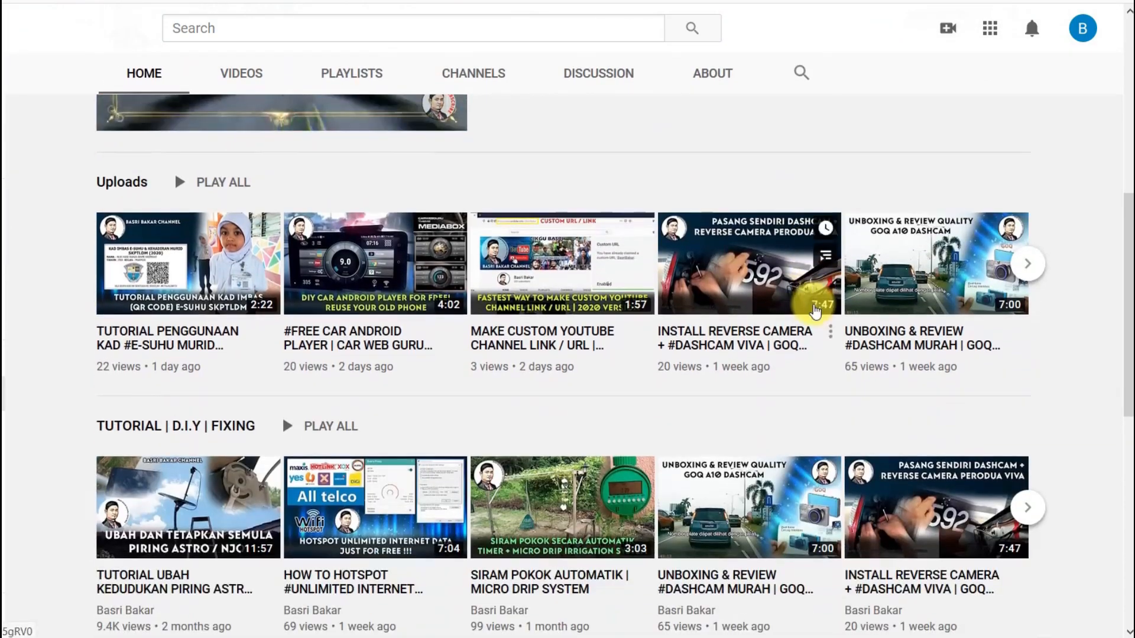
scroll(814, 310, down, 3)
scroll(815, 309, up, 10)
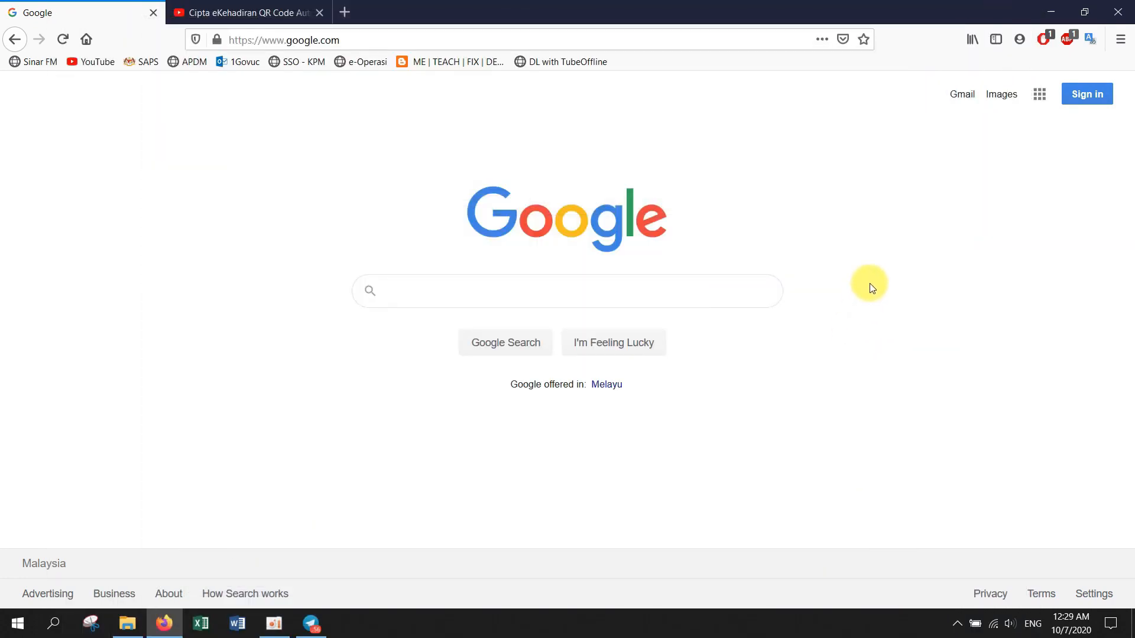
Sign in to Google with the DELIMa school account, entering the account password.
click(1084, 100)
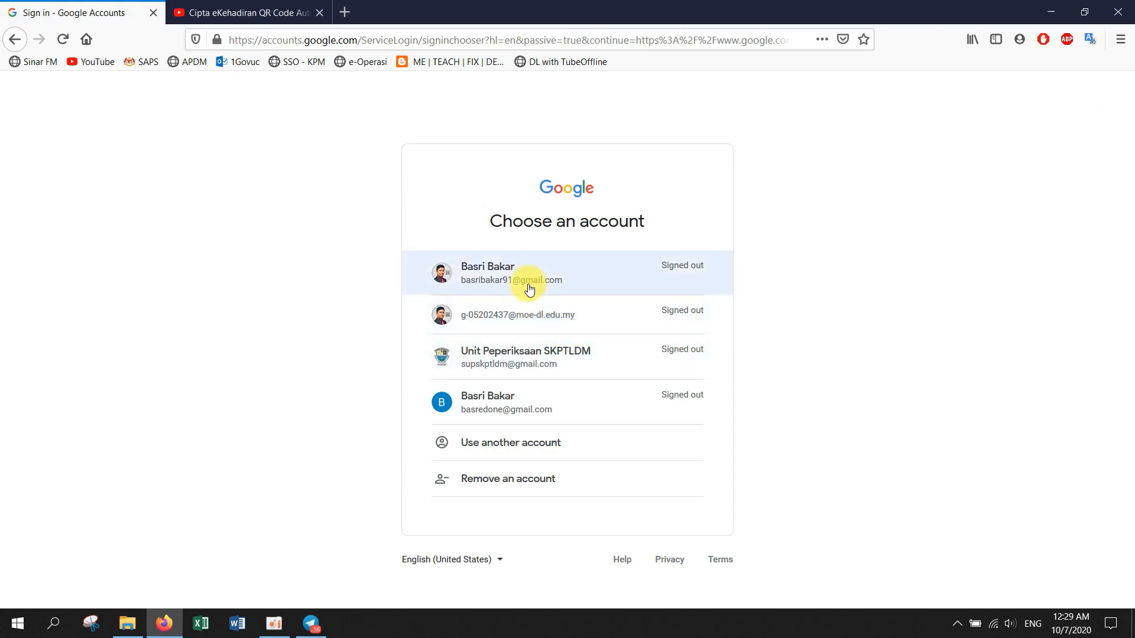
click(527, 313)
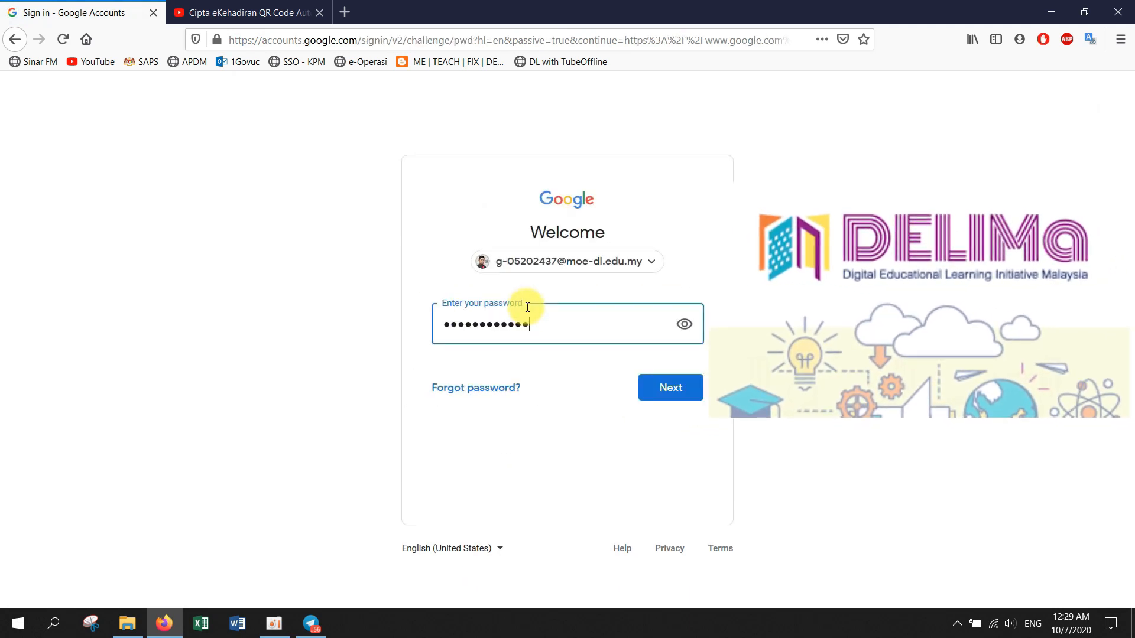
click(689, 386)
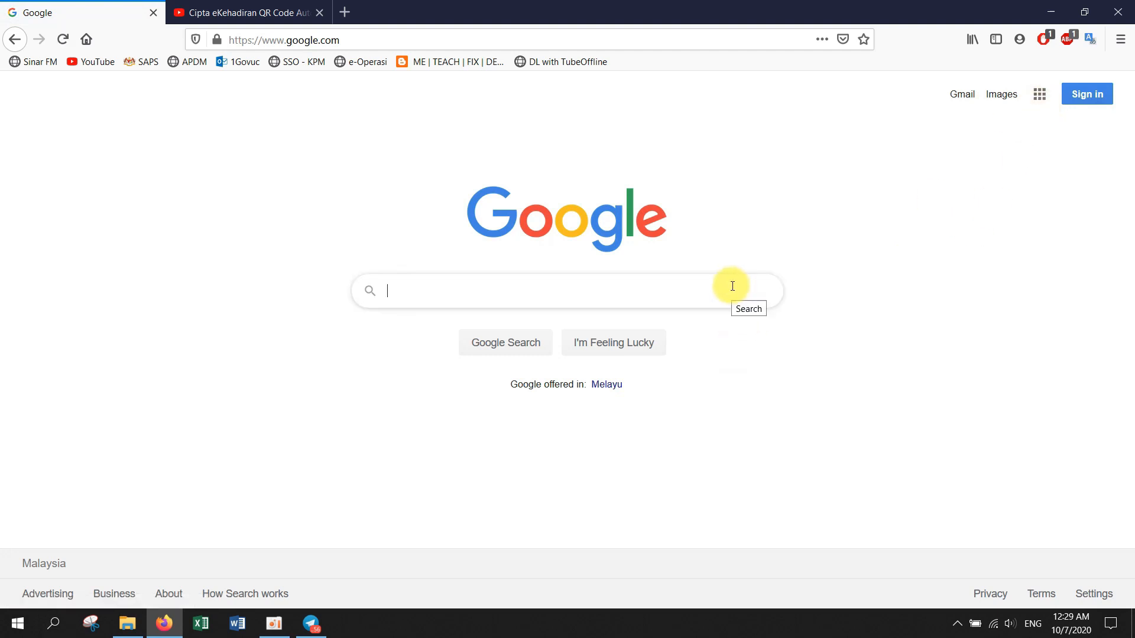
Search Google for "FORM" and open Google Forms from its sign-in result.
text(FORM)
key(Return)
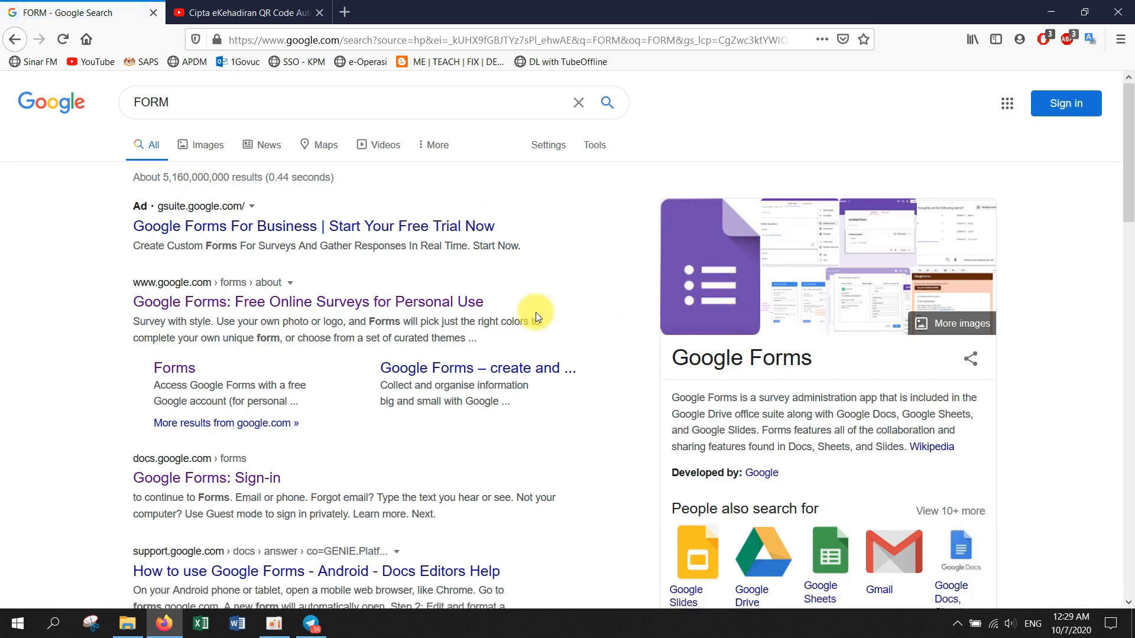
click(247, 480)
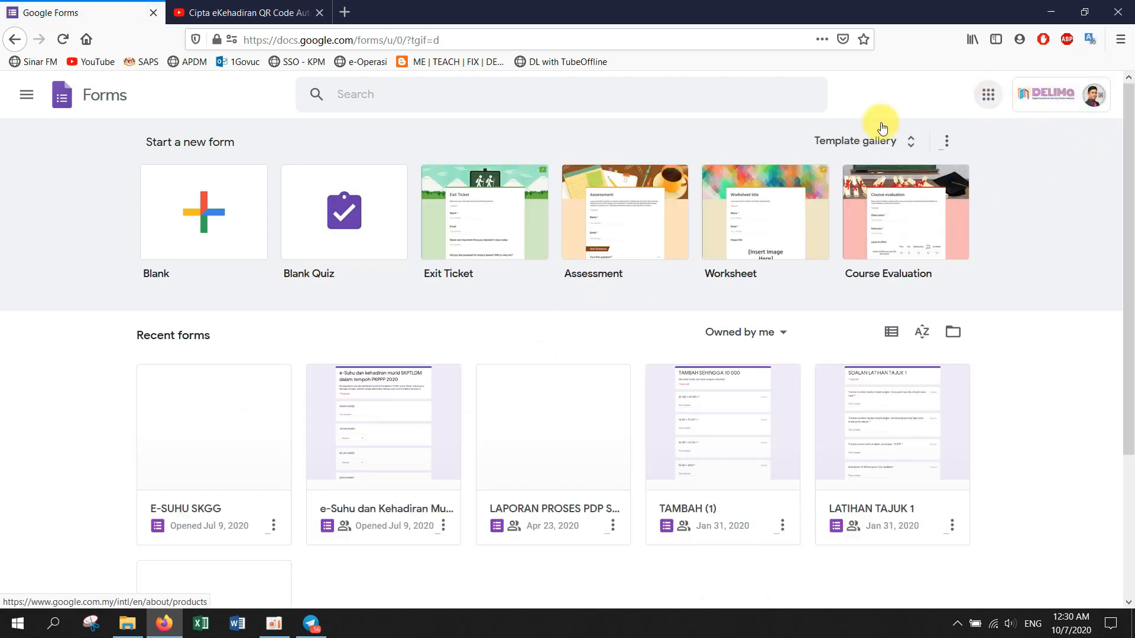
Create a blank form and use "tutorial e-suhu" as both its title and its file name.
click(232, 249)
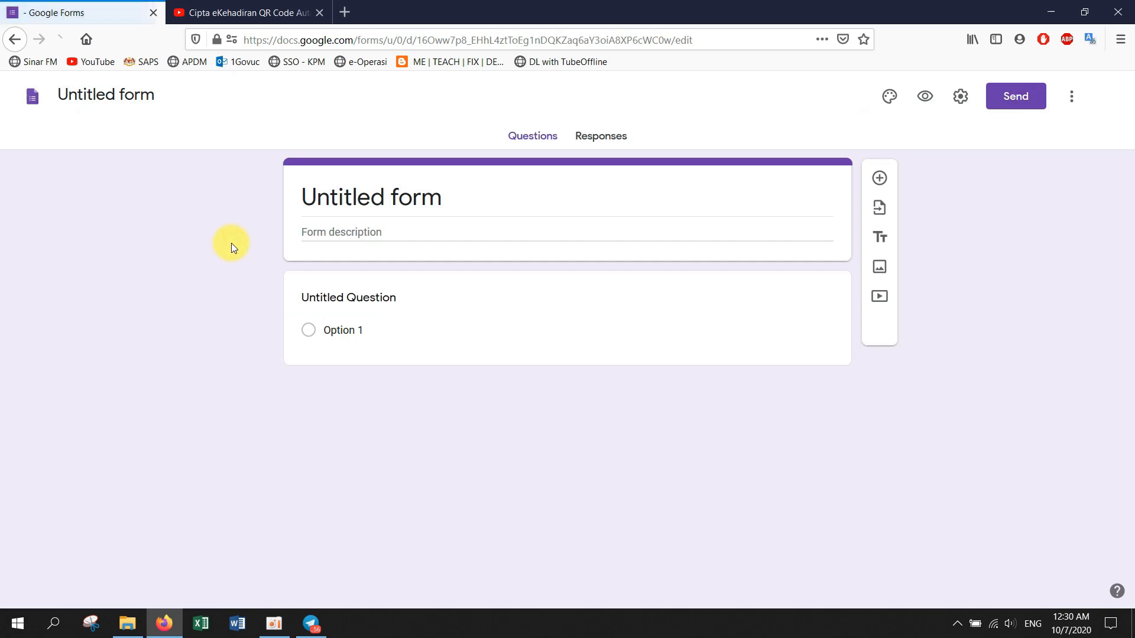
click(396, 203)
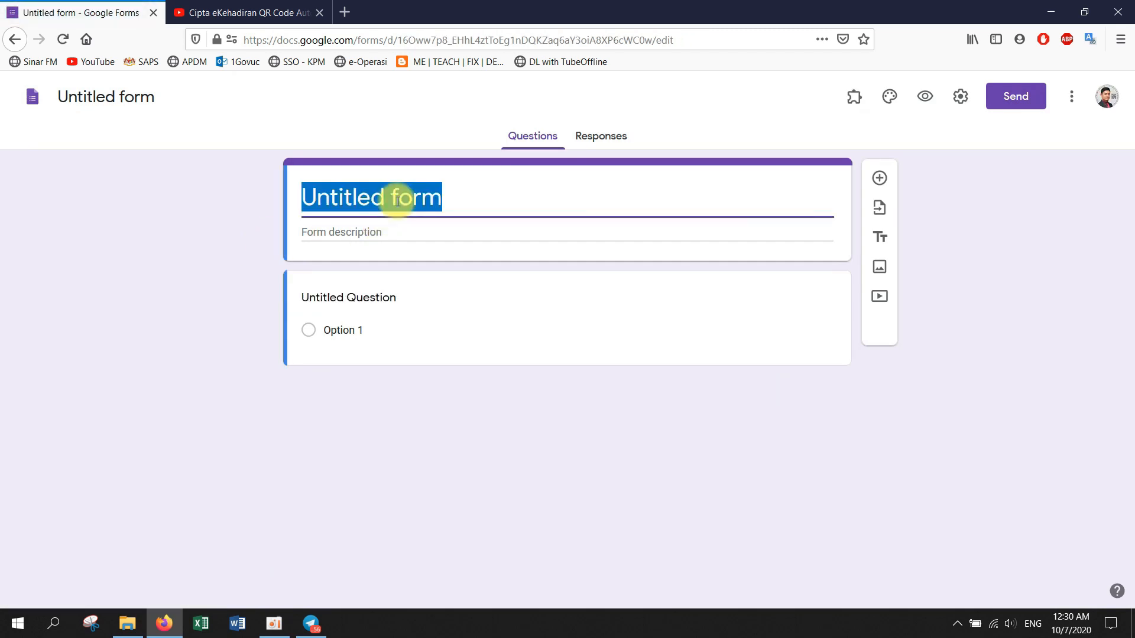
text(e)
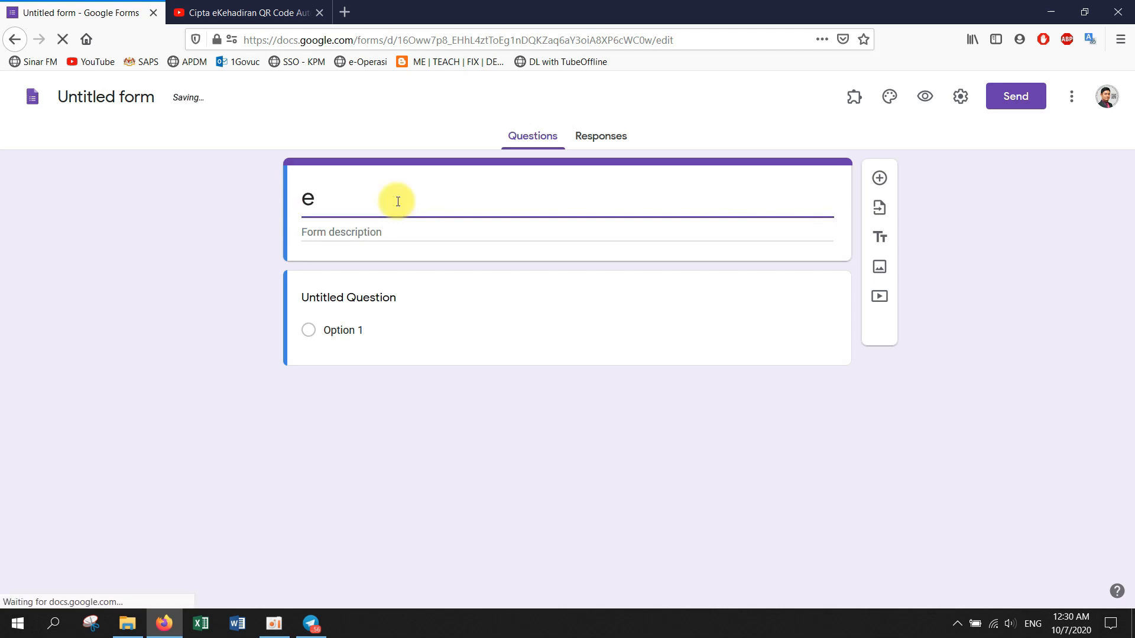
text(-suhu)
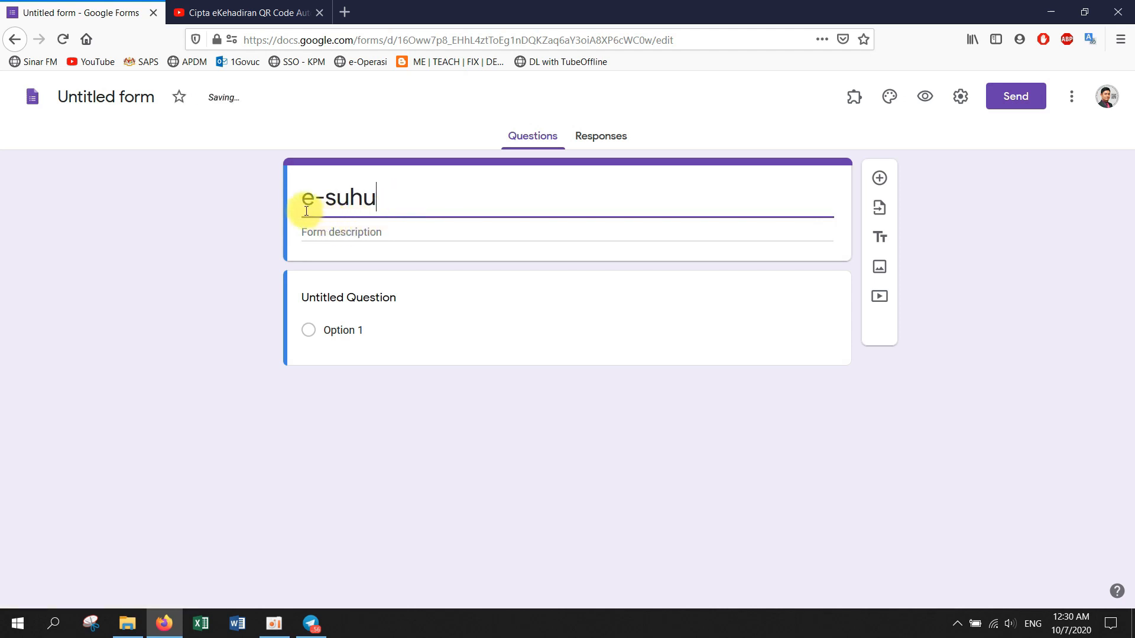
click(304, 205)
text(tut)
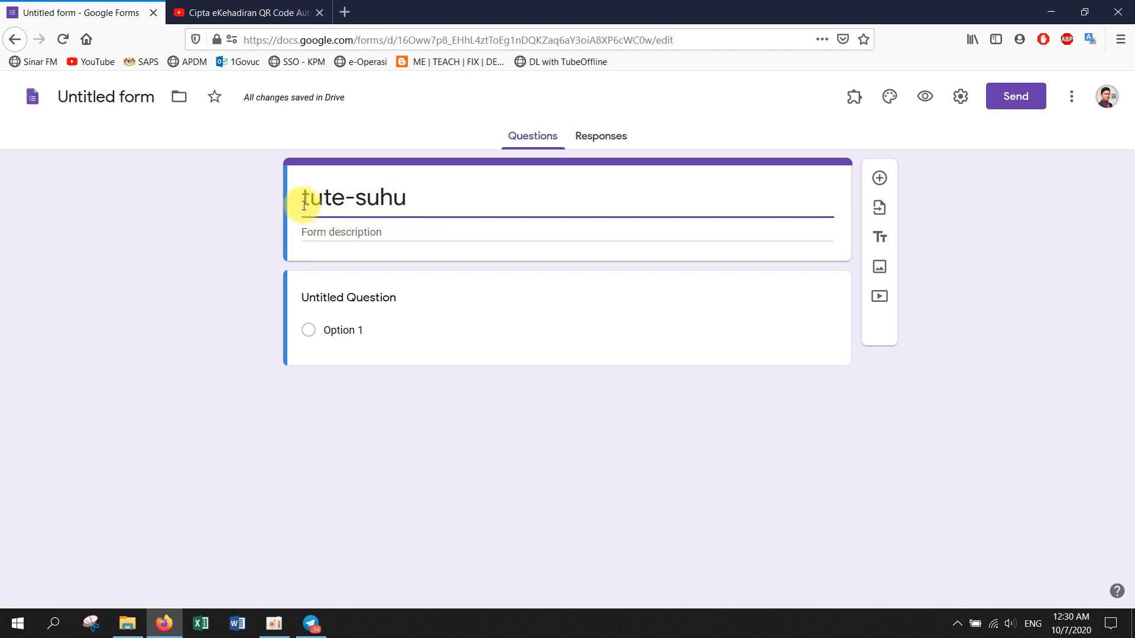
text(orial)
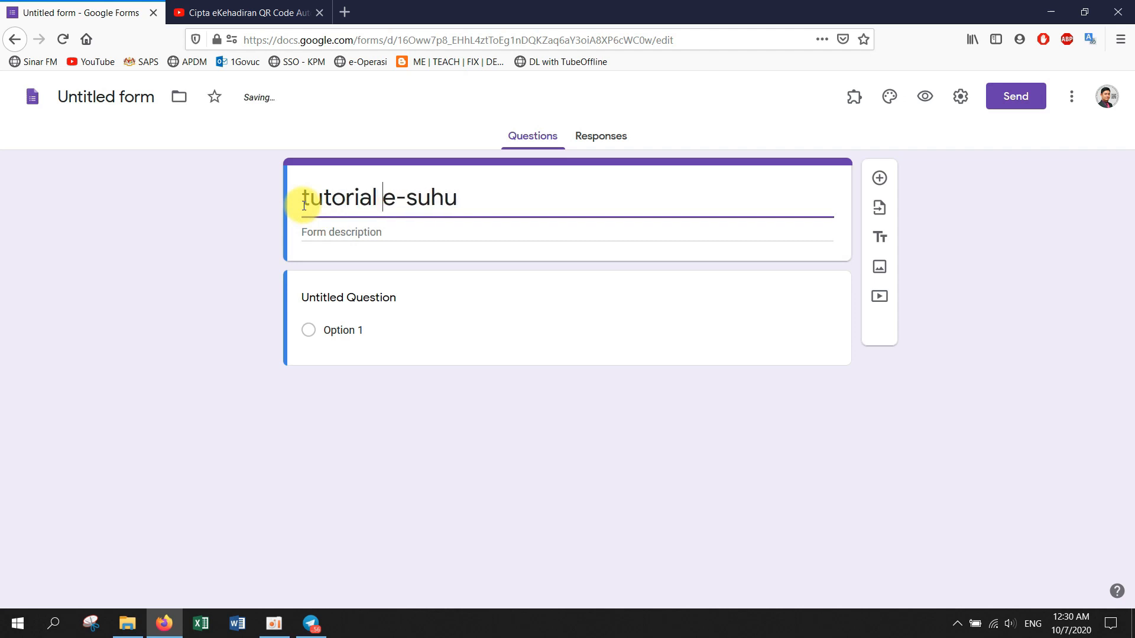
click(119, 99)
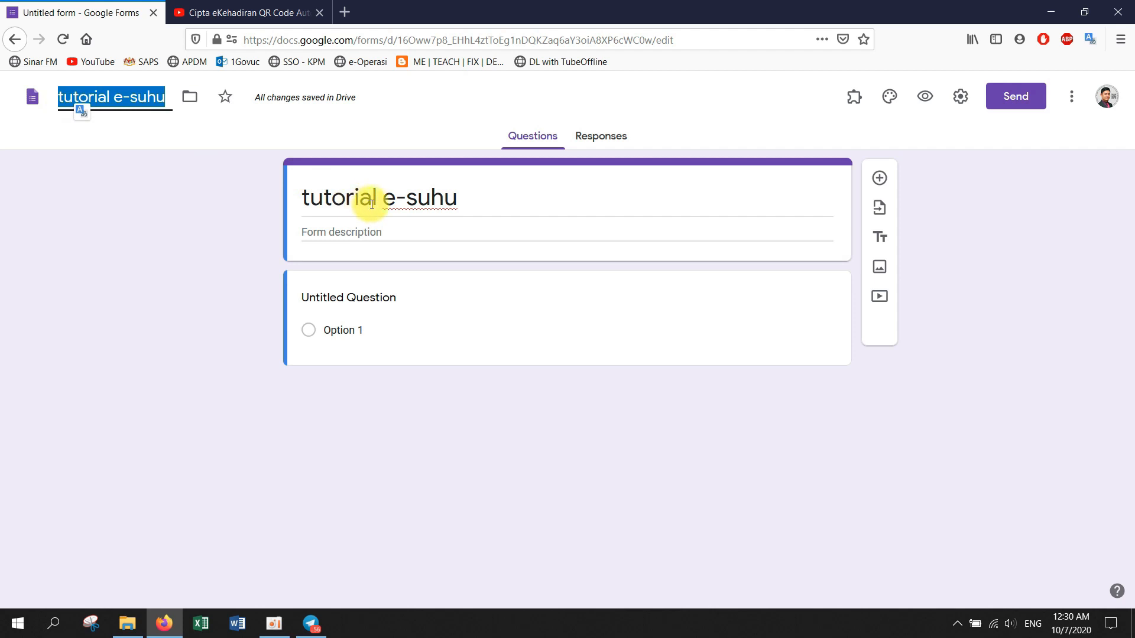
click(490, 204)
Set the form description to "e-suhu" and title the first question "NAMA MURID" as a short answer.
click(443, 236)
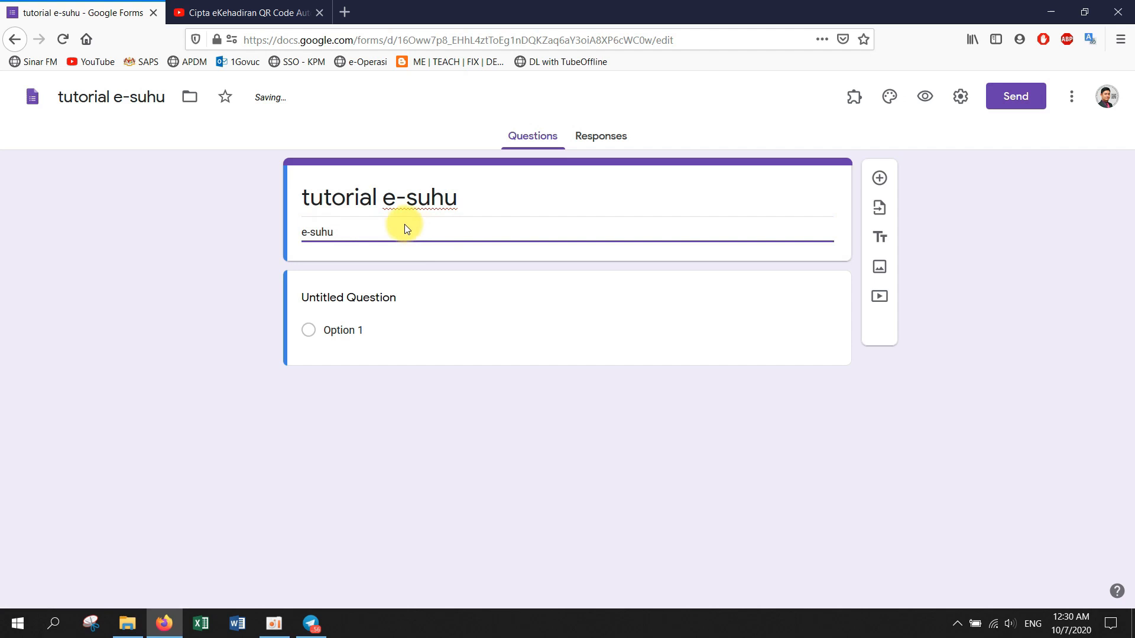
click(376, 301)
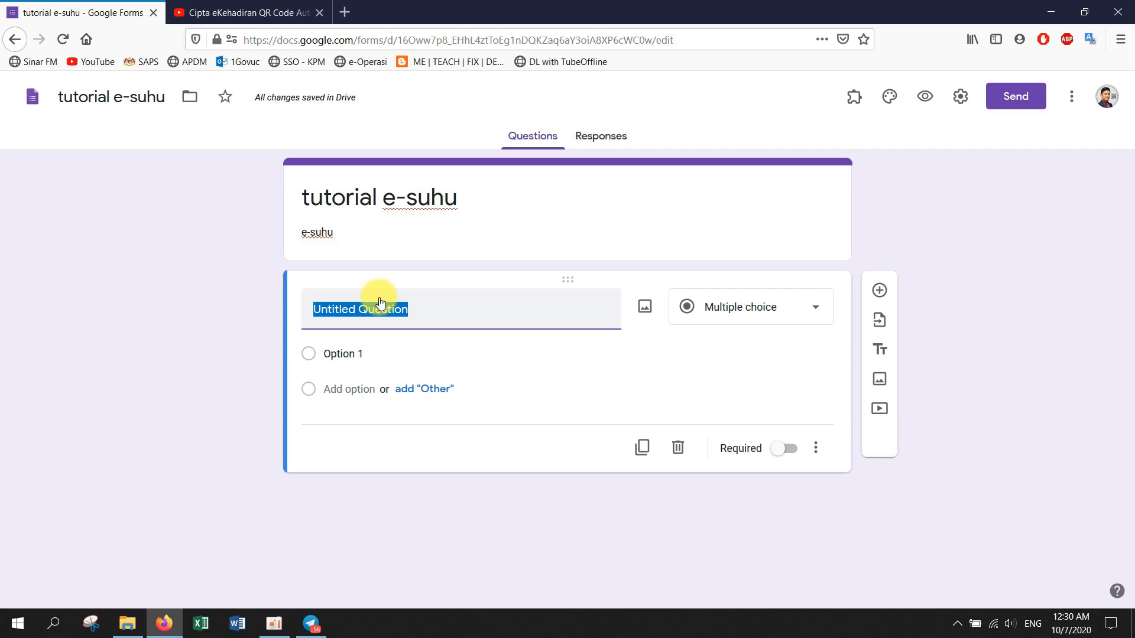
text(NAMA MURID)
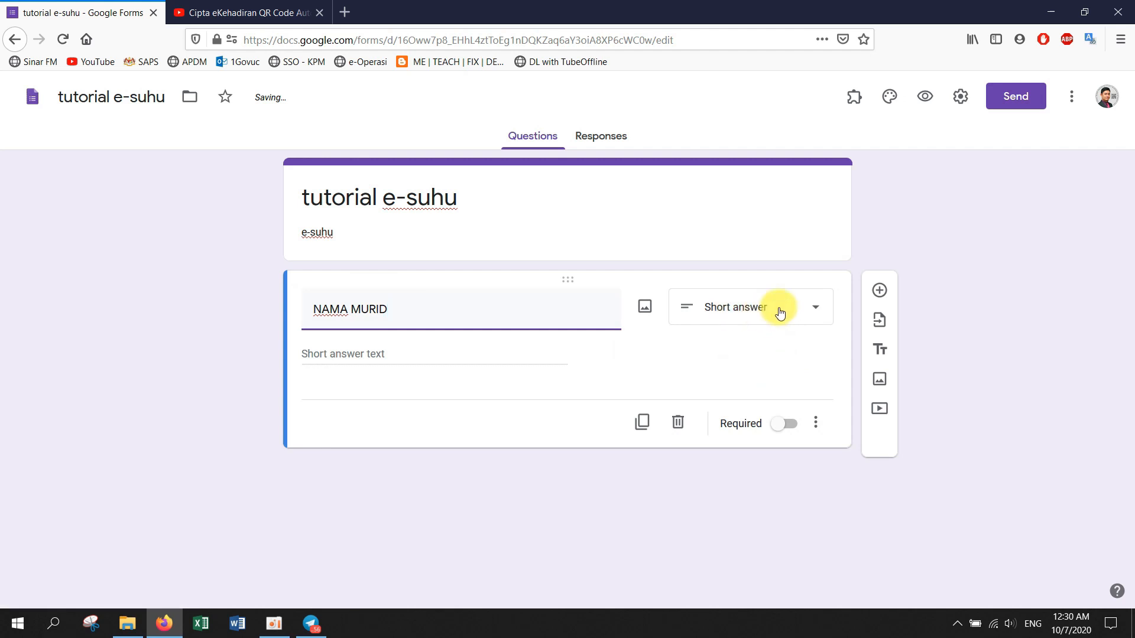
Duplicate the NAMA MURID question, retitle the copy "TAHUN" and change its type to Dropdown.
click(643, 424)
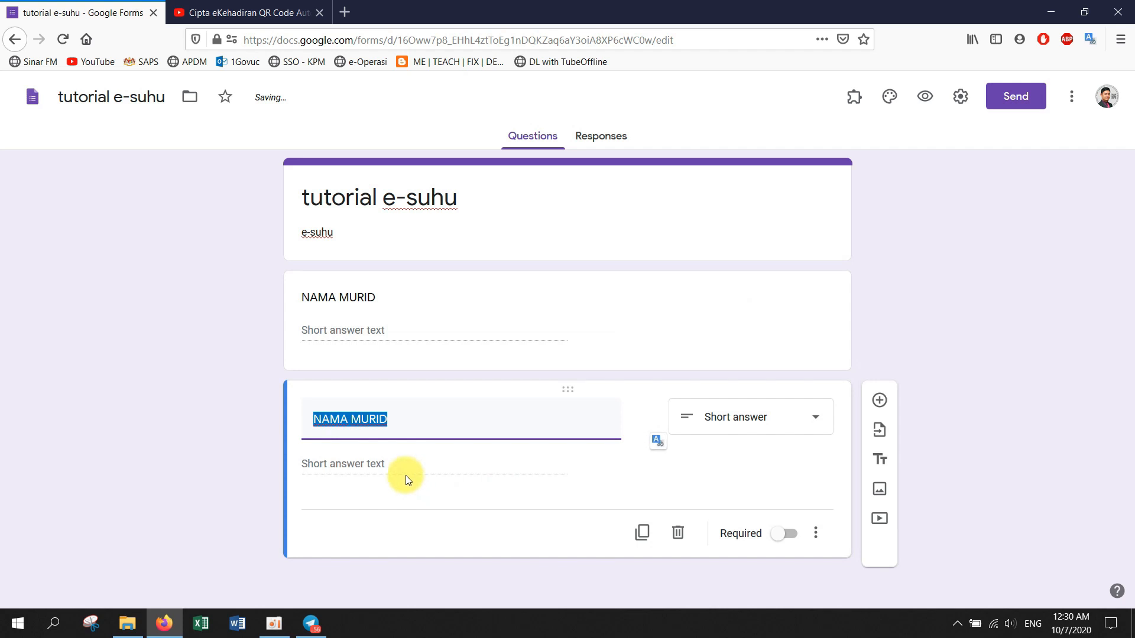
text(TAHUN)
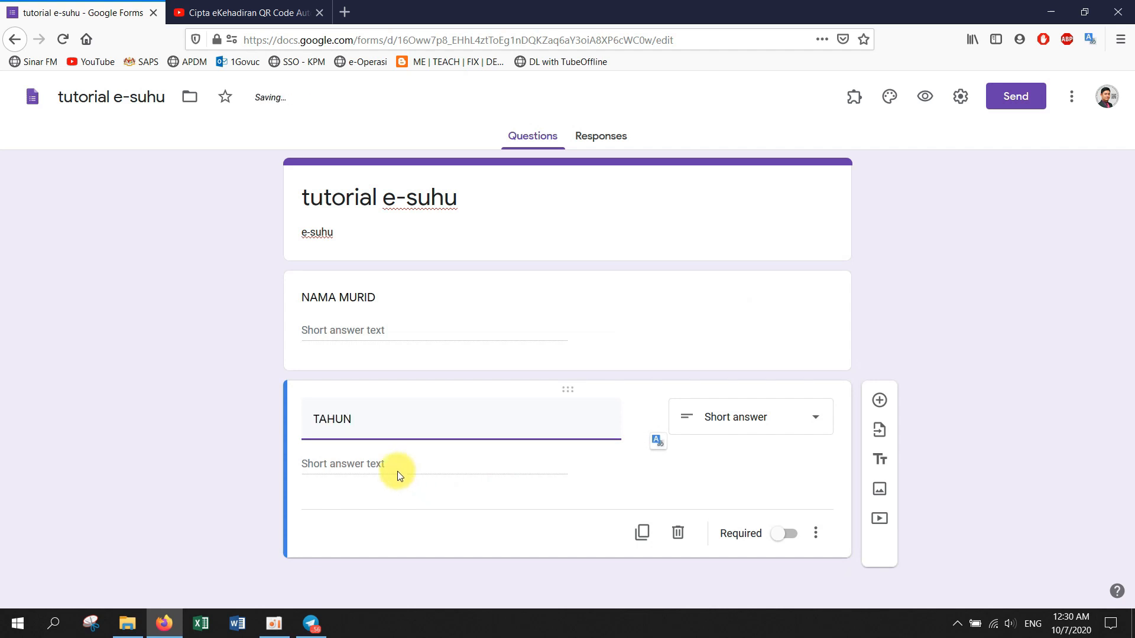
click(744, 433)
click(747, 323)
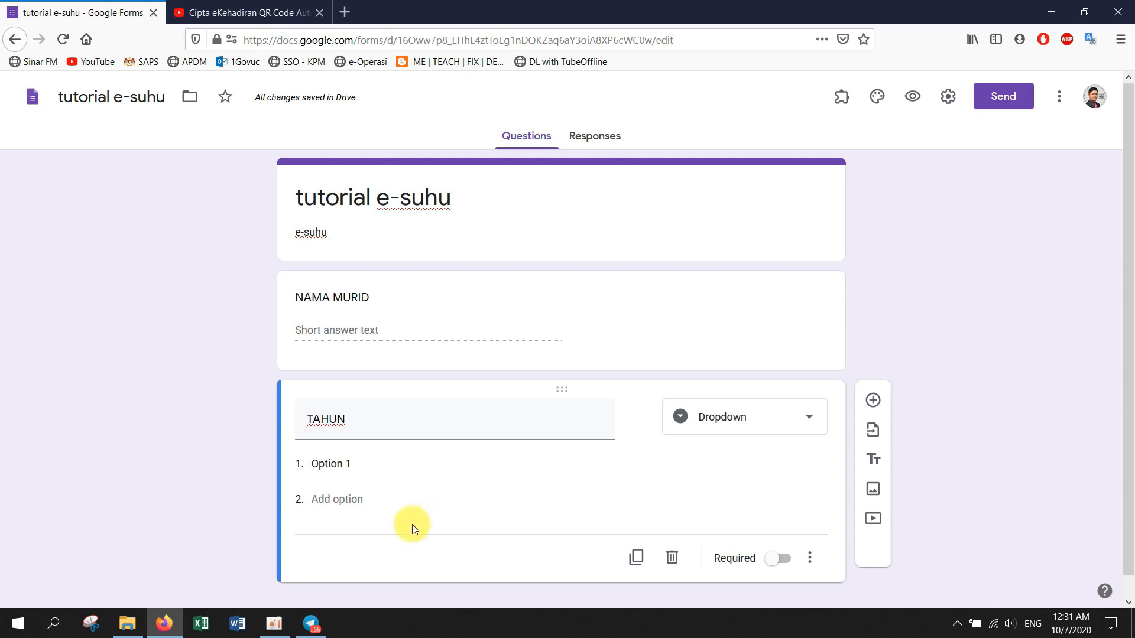
Fill the TAHUN dropdown with six options numbered 1, 2, 3, 4, 5 and 6.
click(393, 467)
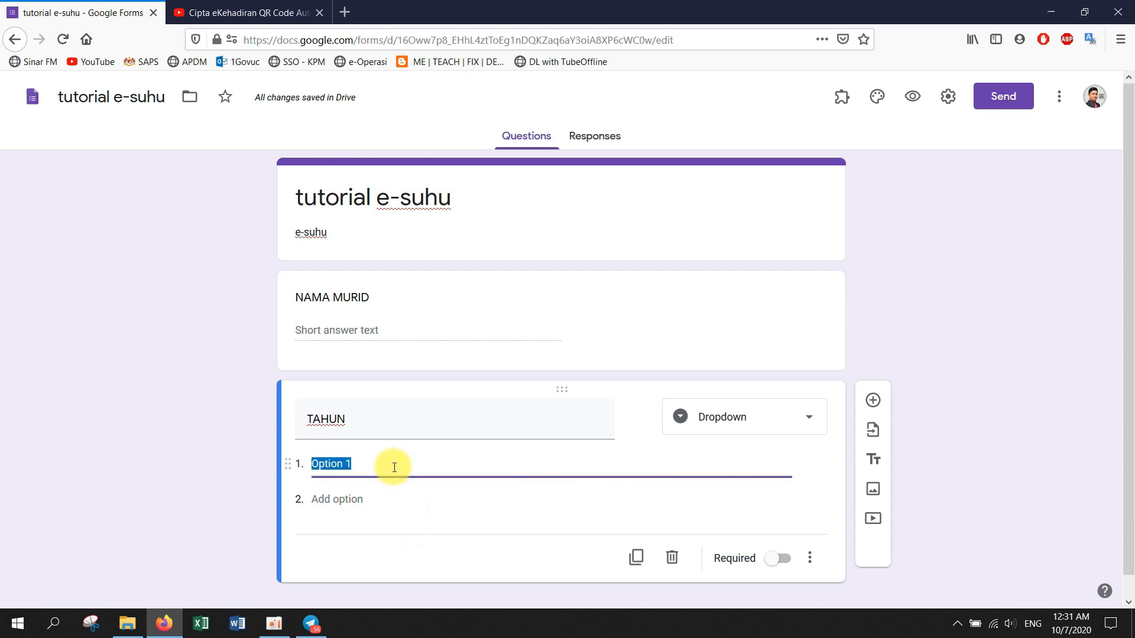
text(1)
click(337, 525)
text(2)
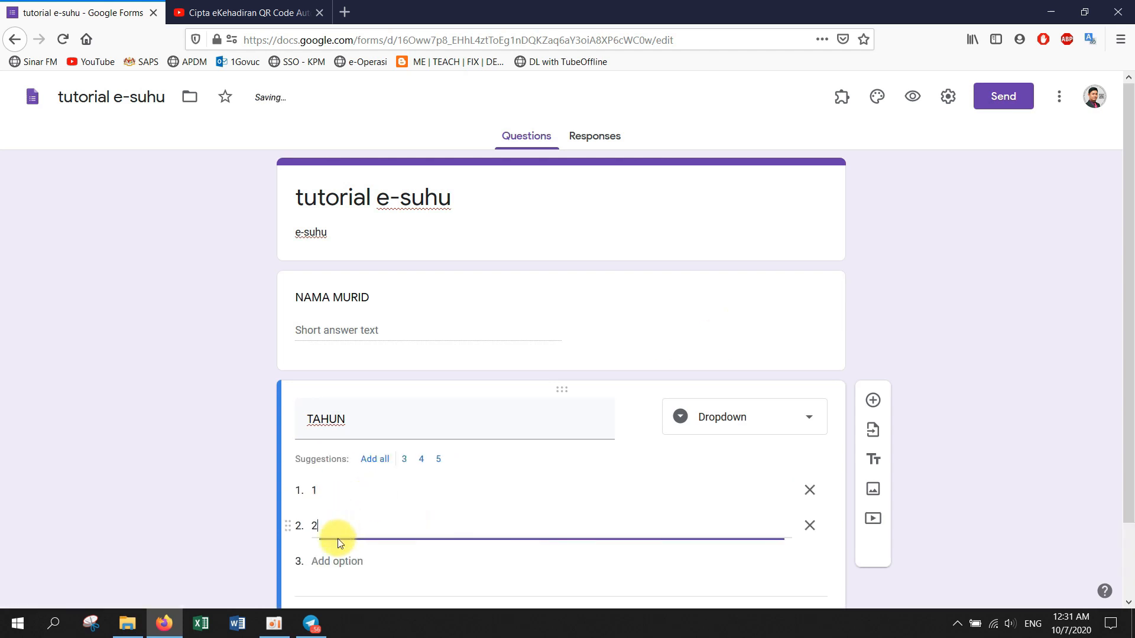
click(336, 561)
text(3)
scroll(355, 532, down, 2)
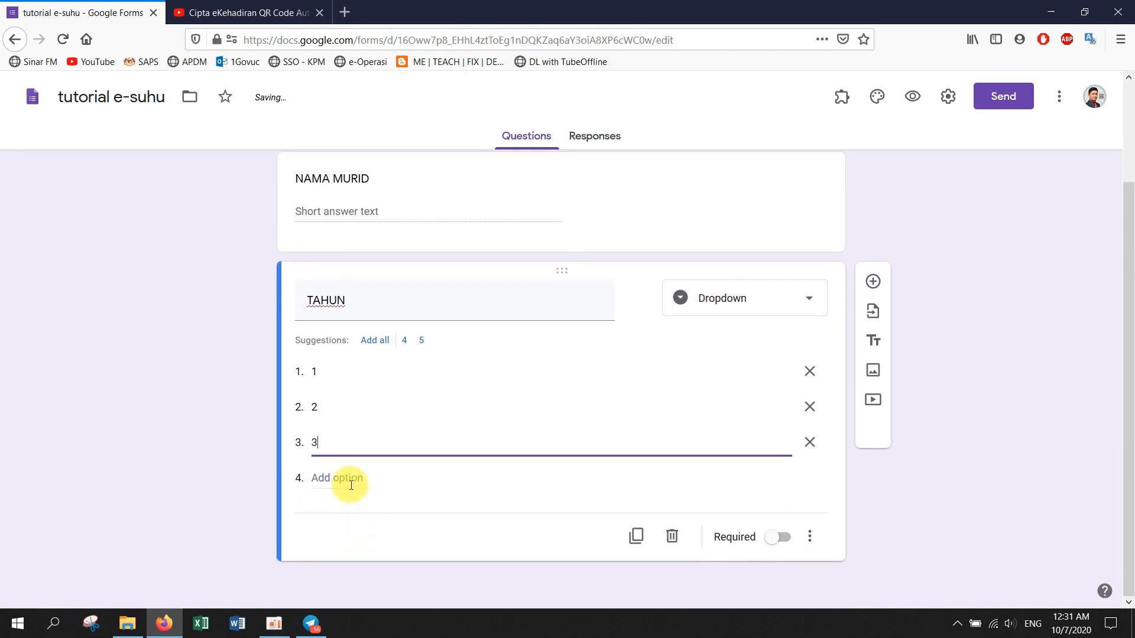
click(351, 483)
text(4)
click(342, 512)
text(5)
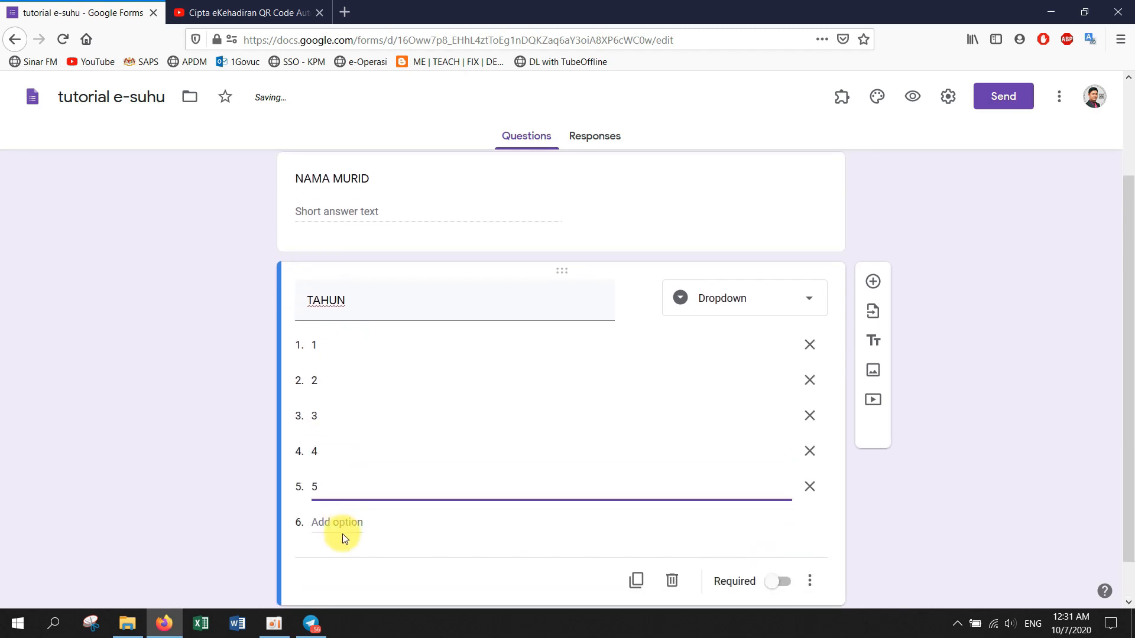
click(339, 523)
text(6)
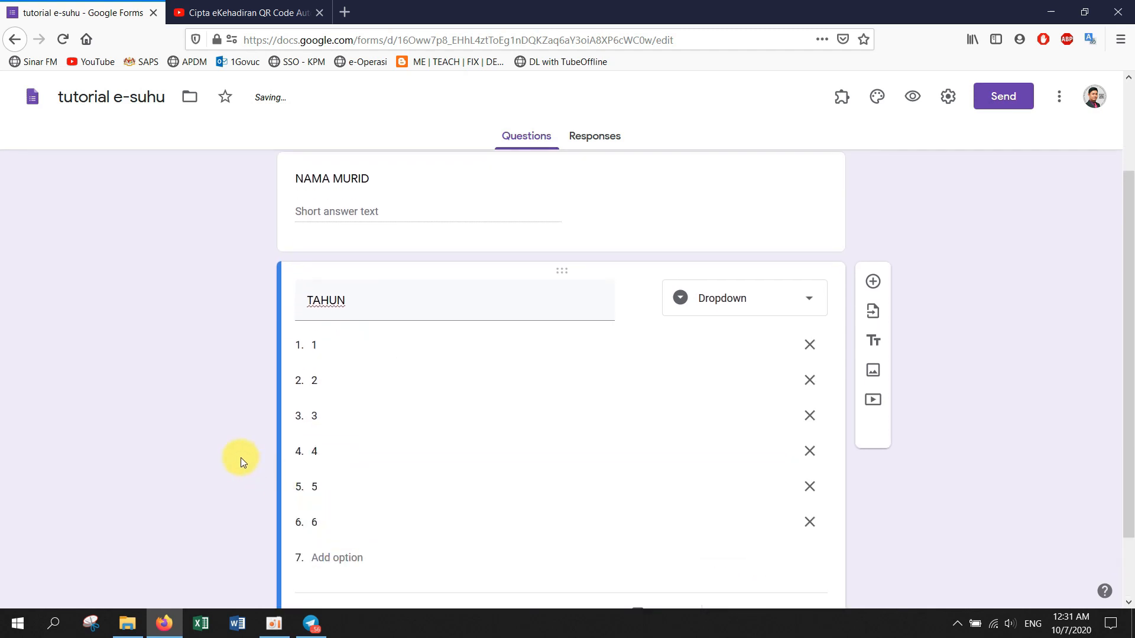
Duplicate the TAHUN question and retitle the copy "KELAS", keeping the Dropdown type.
scroll(608, 366, down, 1)
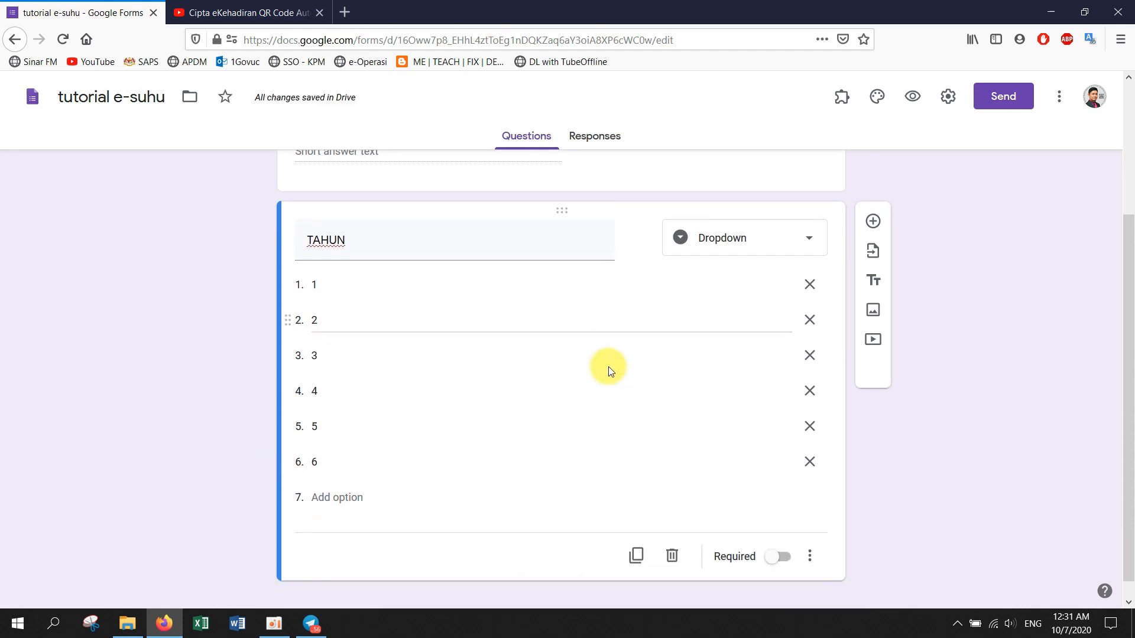
click(636, 555)
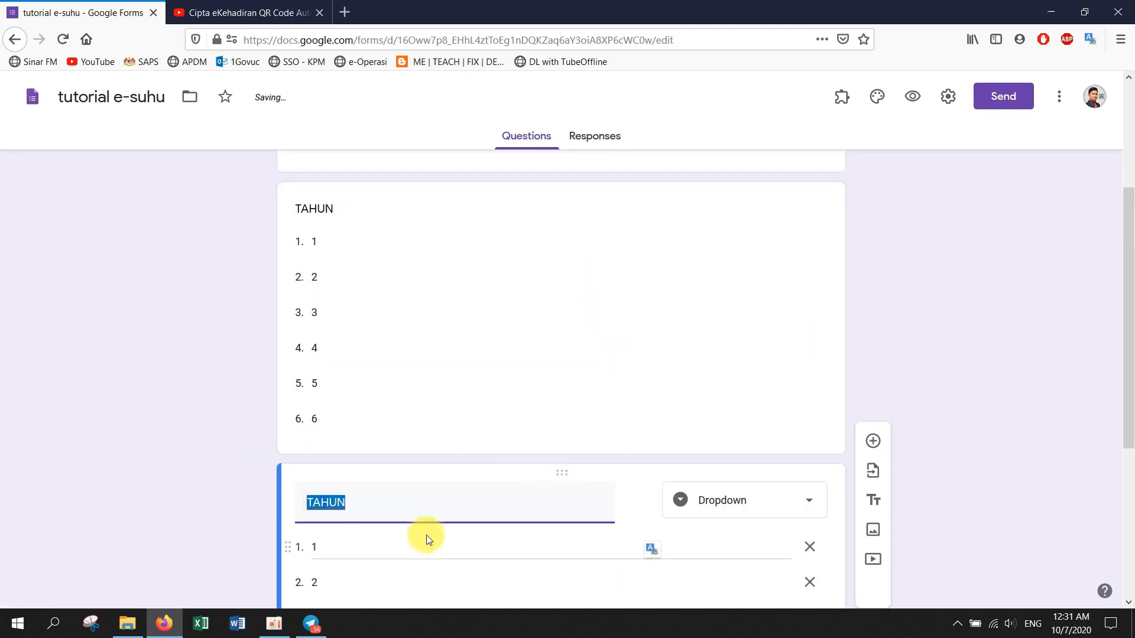
text(KELAS)
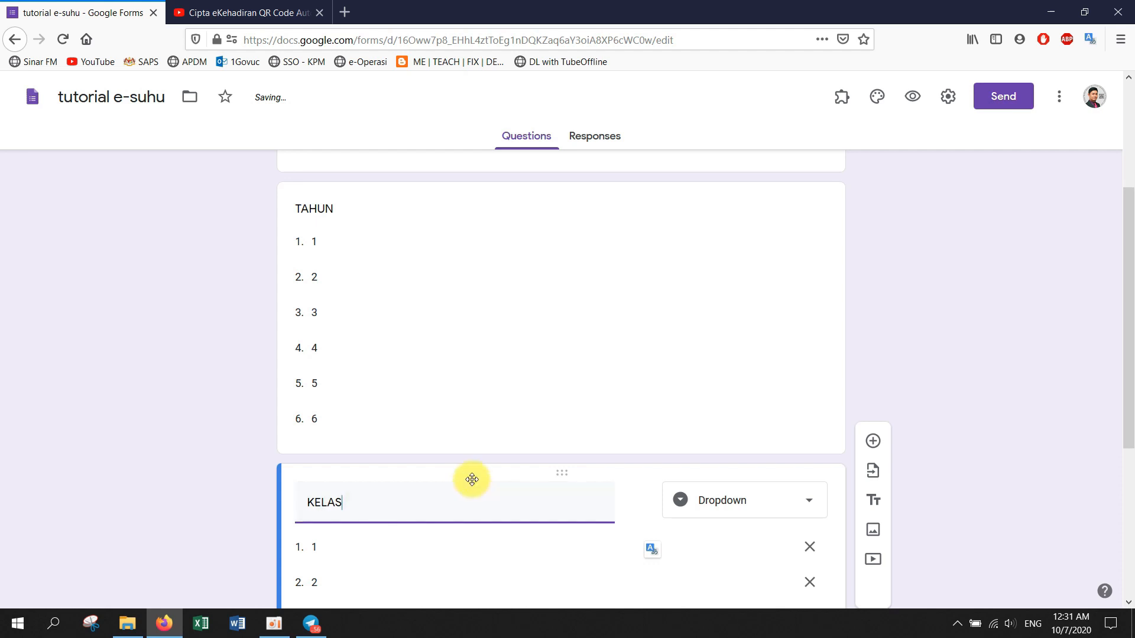
click(736, 506)
click(906, 377)
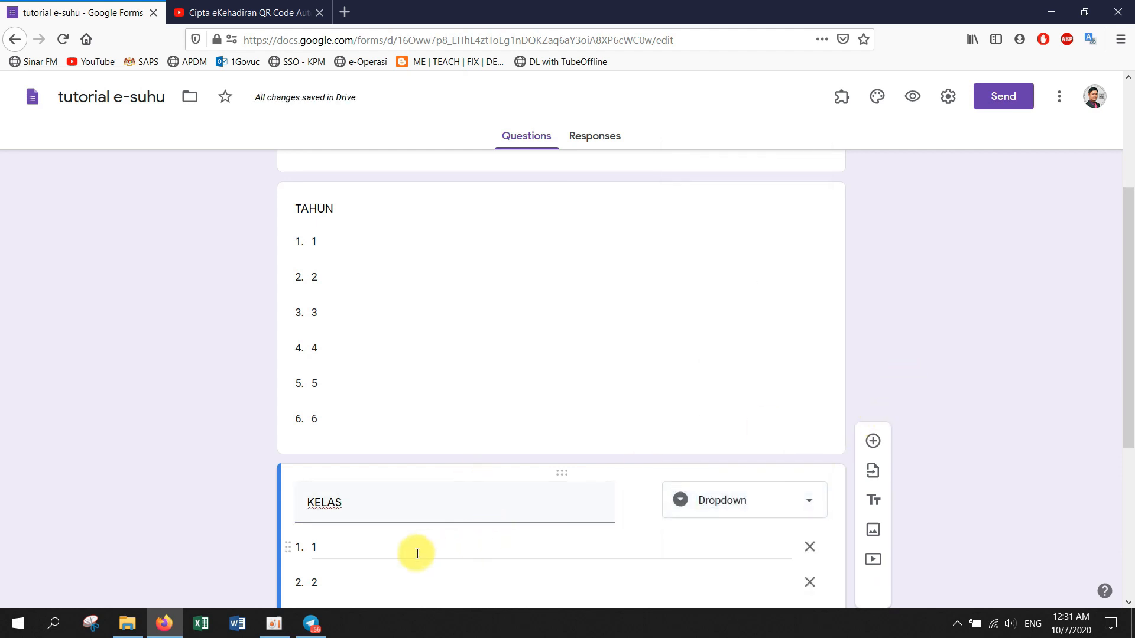
Replace the first three KELAS dropdown options with BUMI, MARIKH and ZUHAL.
click(416, 550)
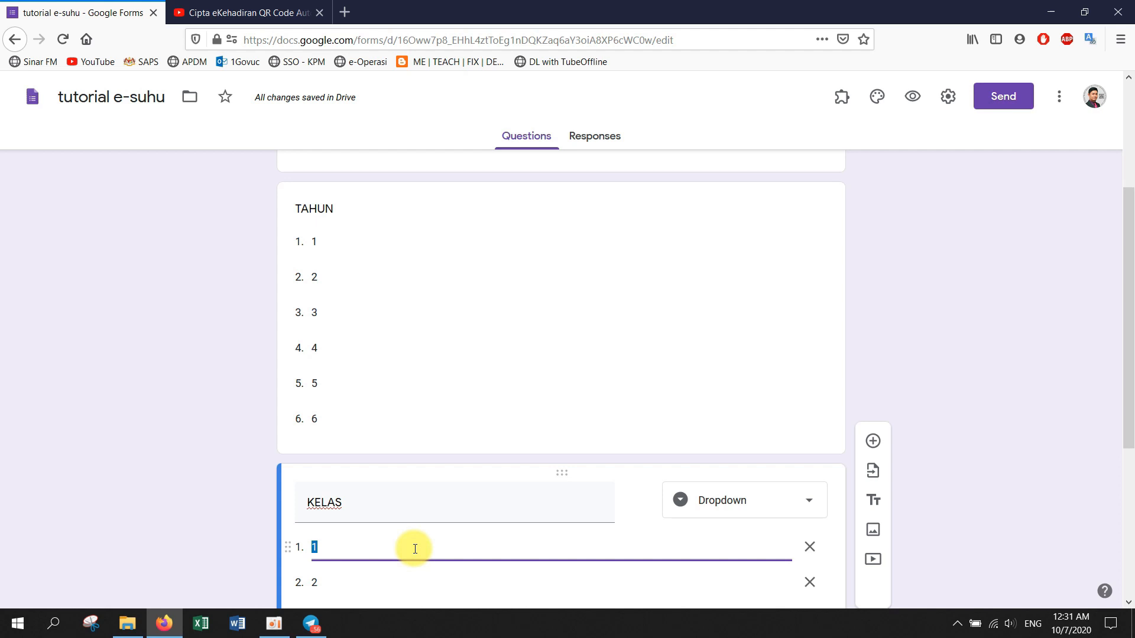
scroll(387, 544, down, 2)
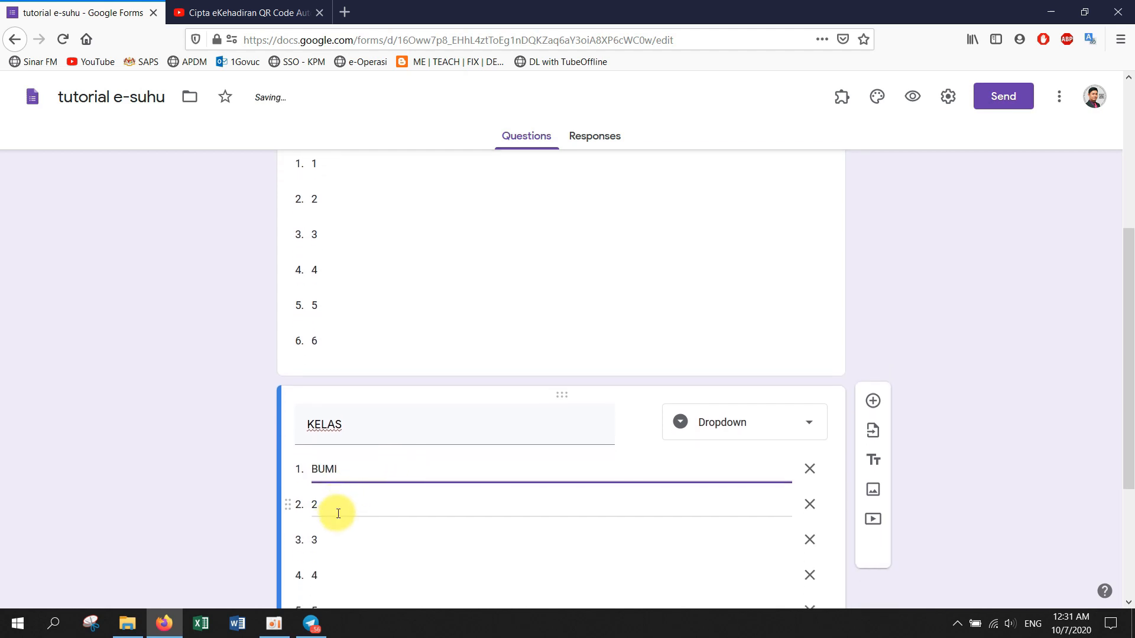
click(338, 512)
text(MARIKH)
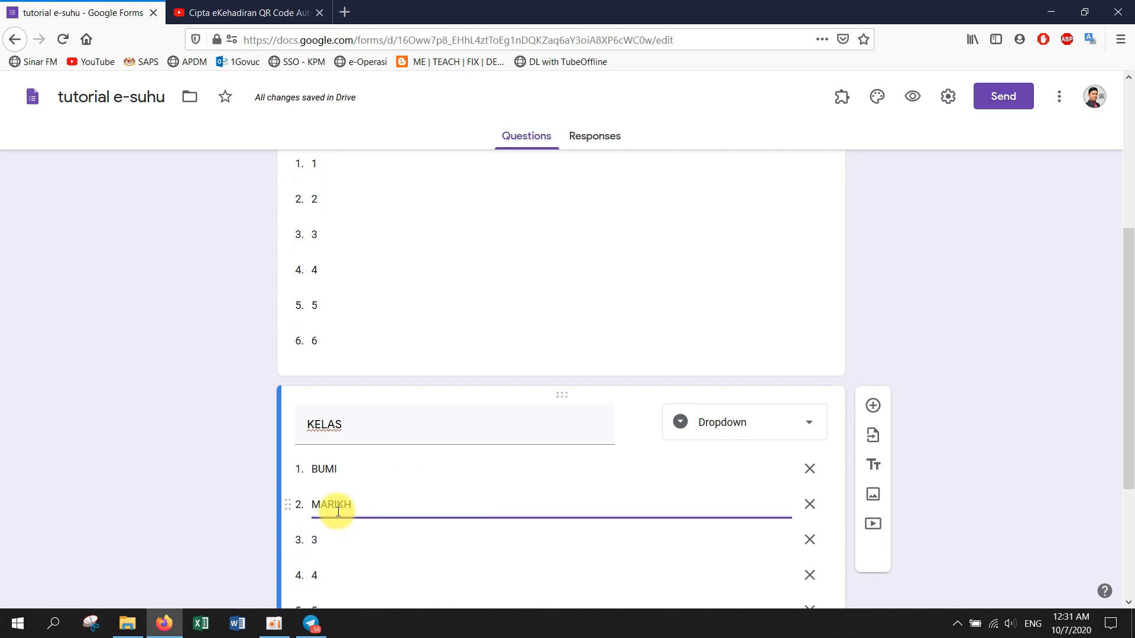
click(376, 539)
text(ZUH)
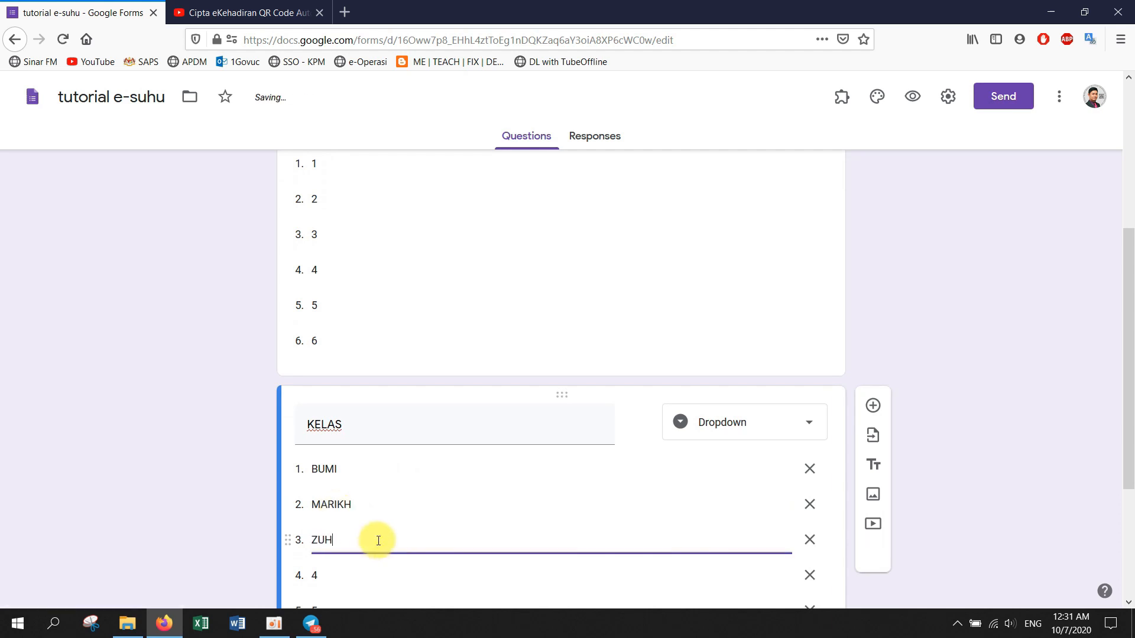
text(AL)
scroll(413, 520, down, 3)
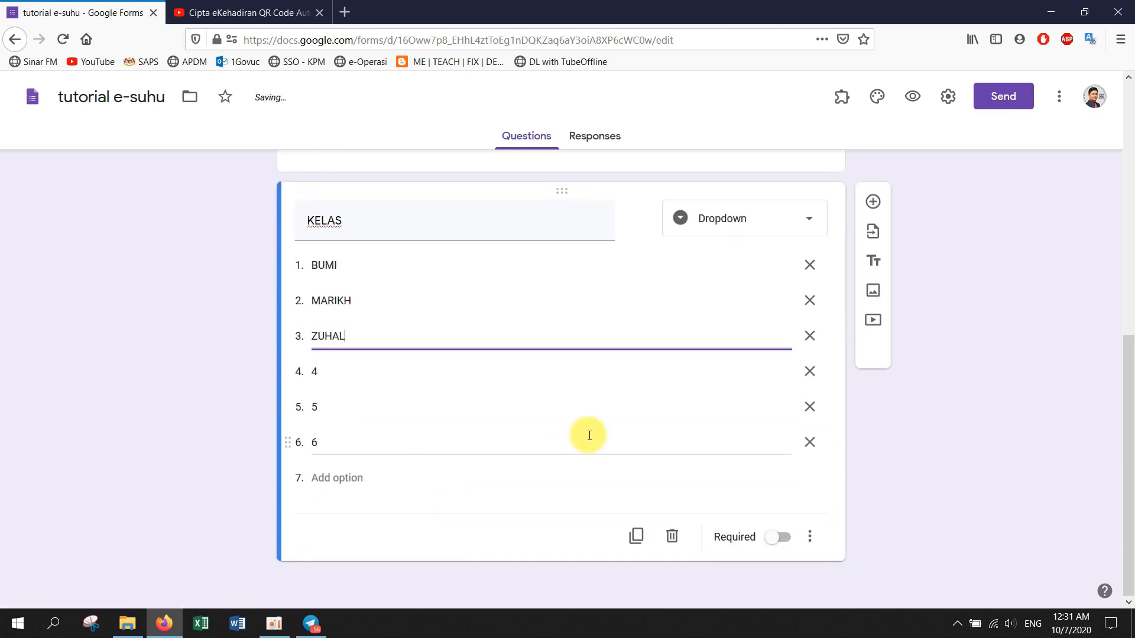
Remove the leftover options 4, 5 and 6 from the KELAS dropdown.
click(813, 370)
click(809, 408)
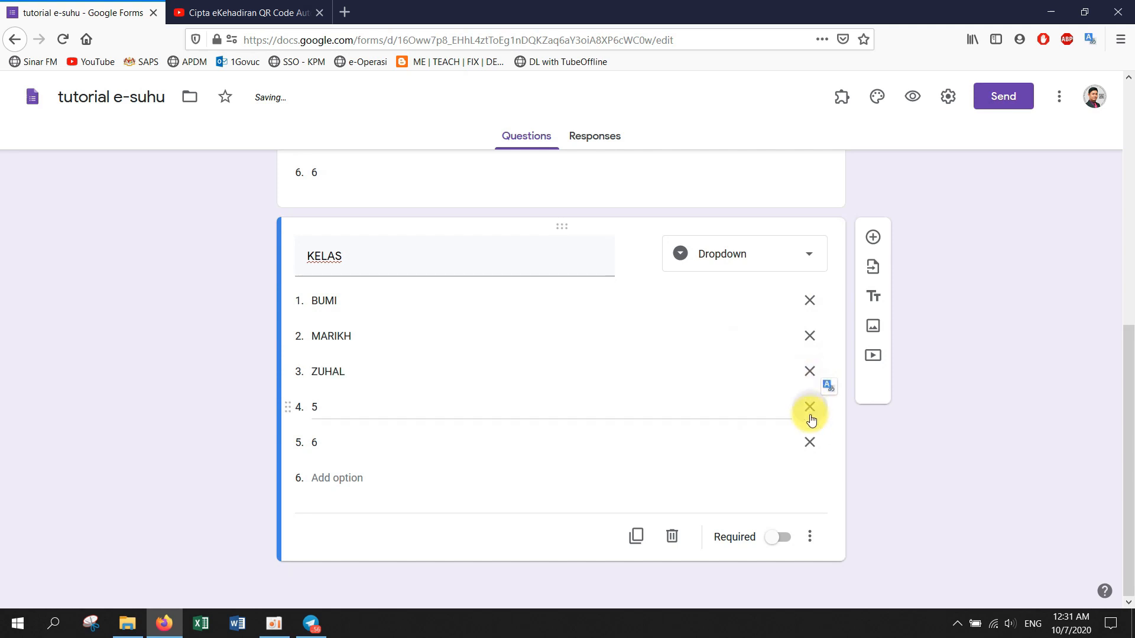
click(809, 443)
Duplicate the KELAS question, retitle the copy "SUHU" and make it required.
scroll(566, 409, up, 5)
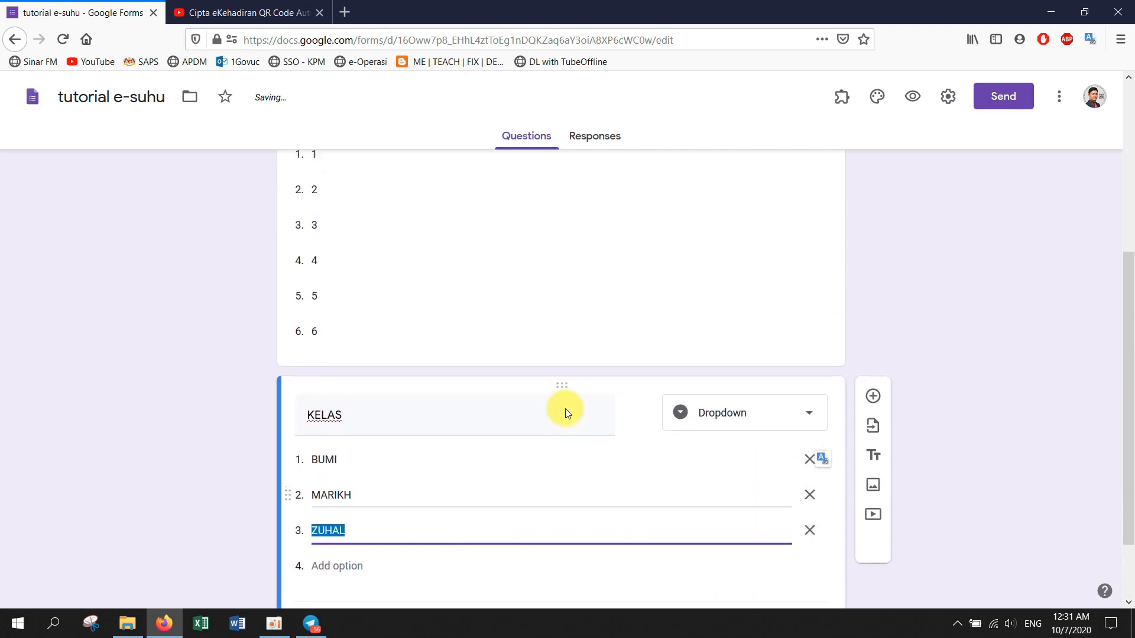
scroll(567, 409, down, 4)
scroll(566, 409, down, 1)
click(635, 537)
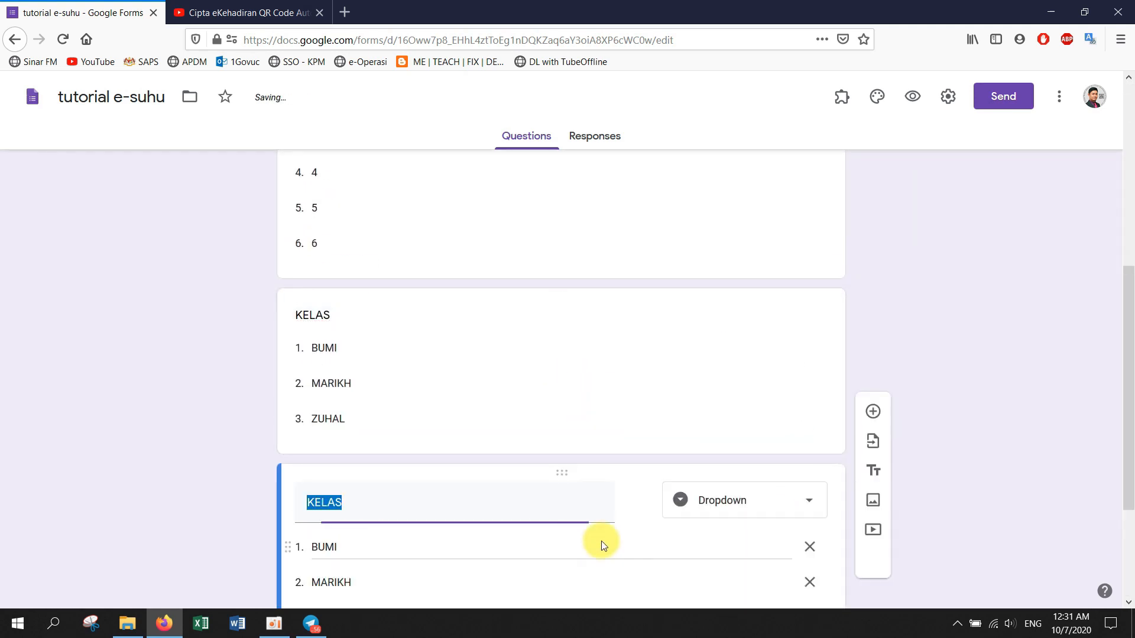
text(SUHU)
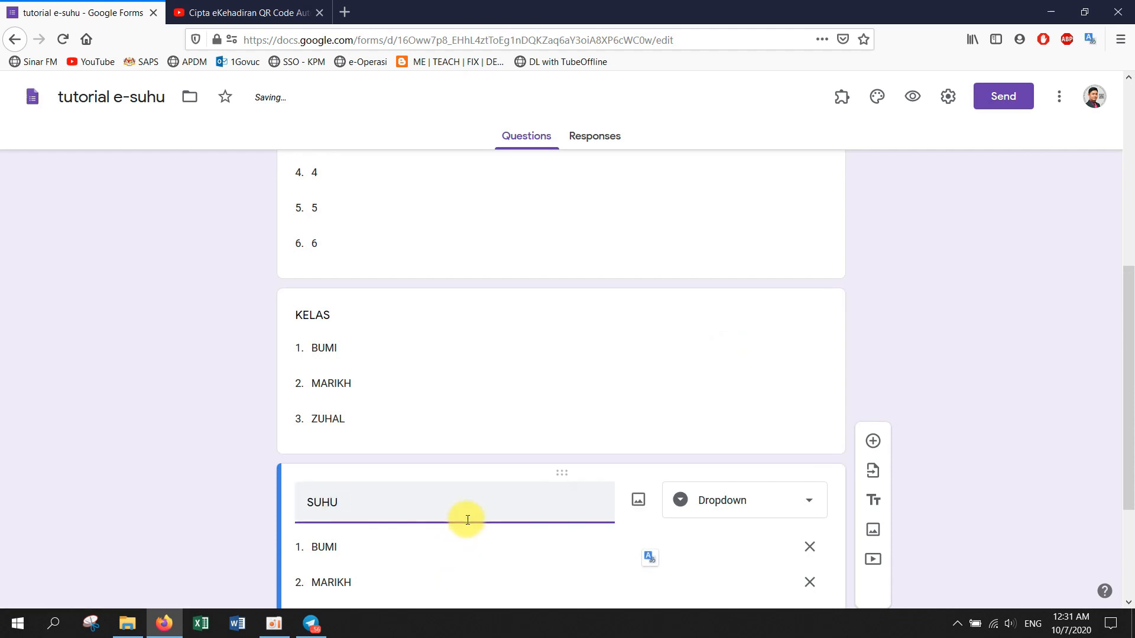
scroll(507, 488, down, 3)
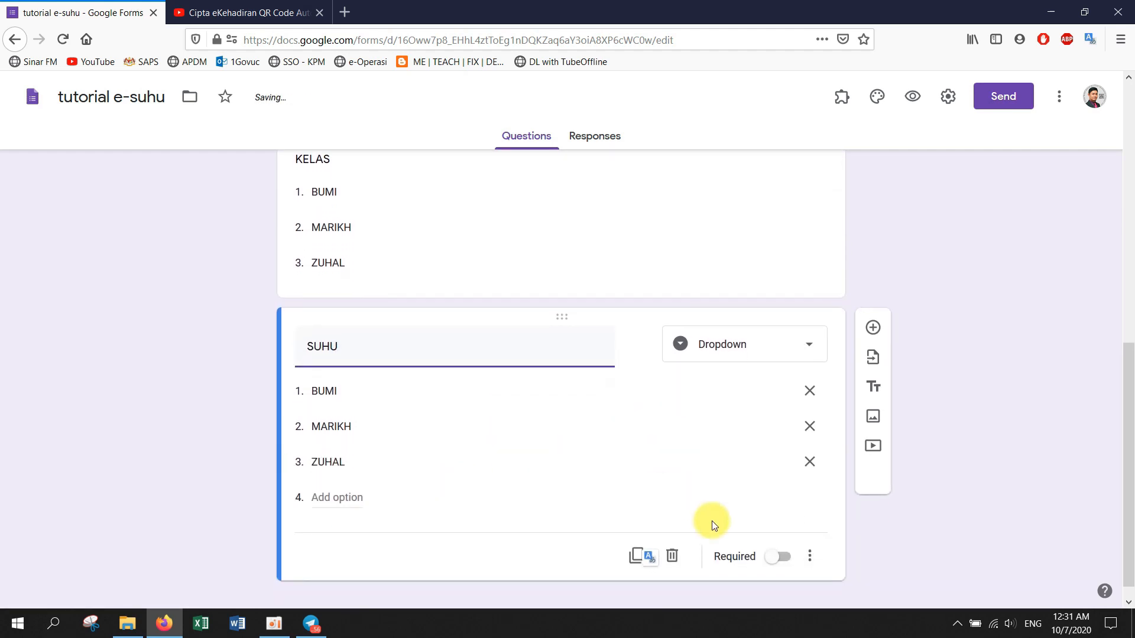
click(779, 557)
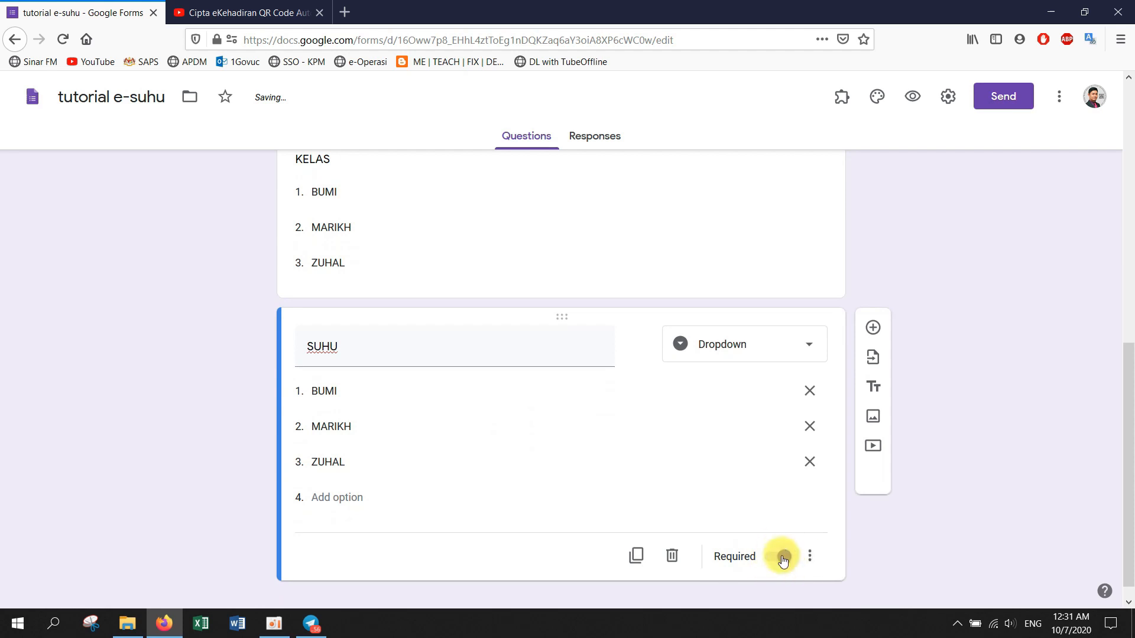
Change the SUHU question to a short answer titled "SUHU MURID", with response validation set to Number, Is number.
click(772, 345)
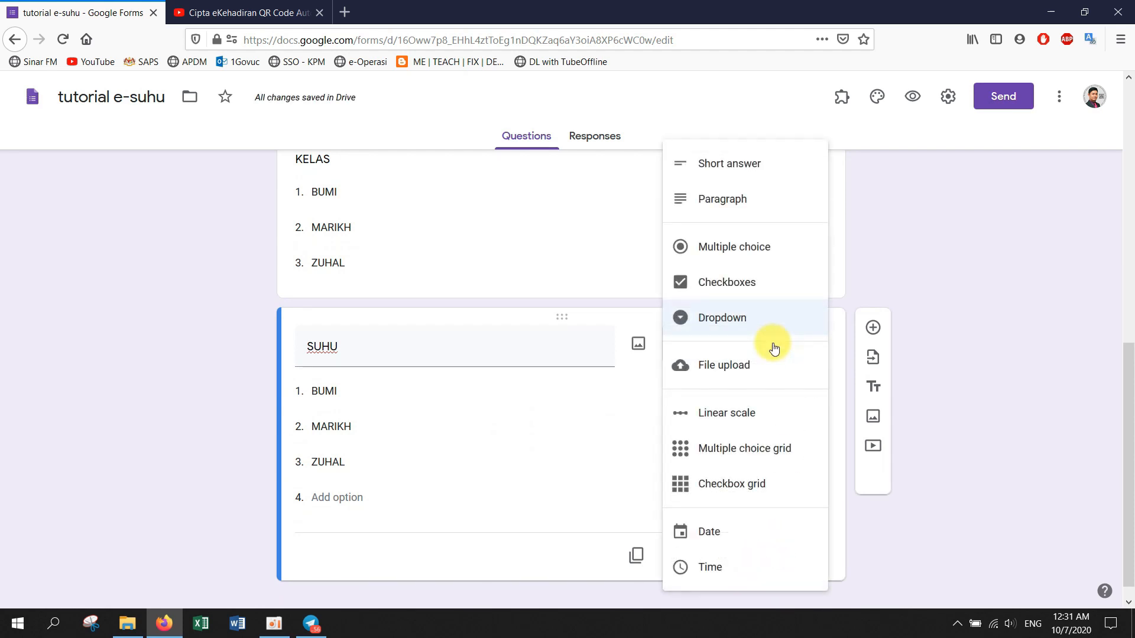
click(751, 172)
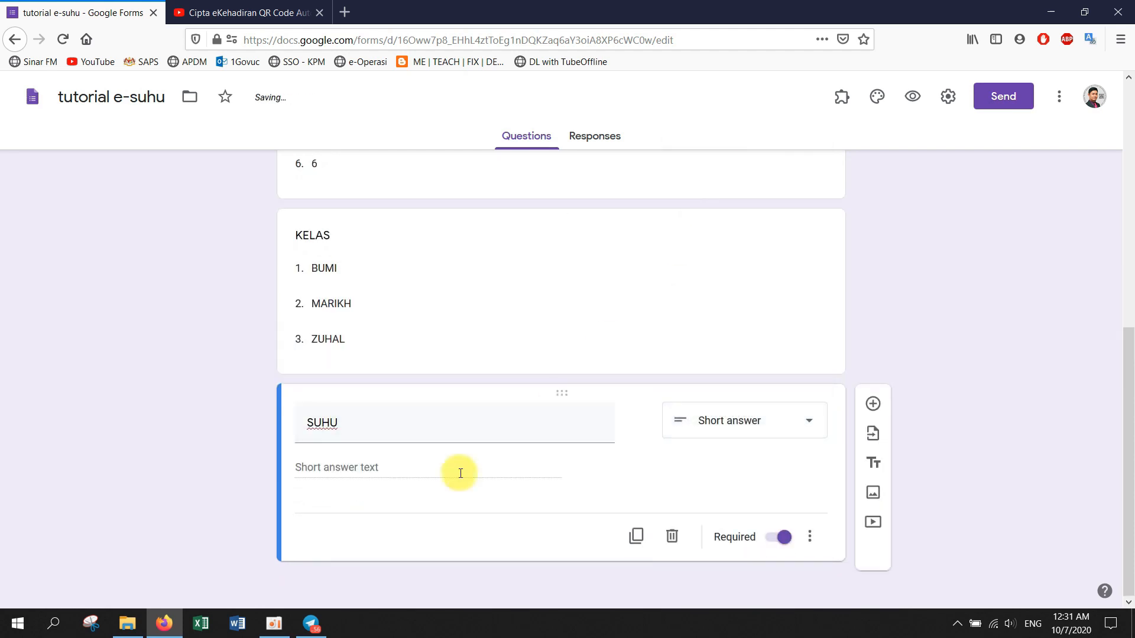
click(410, 429)
click(416, 422)
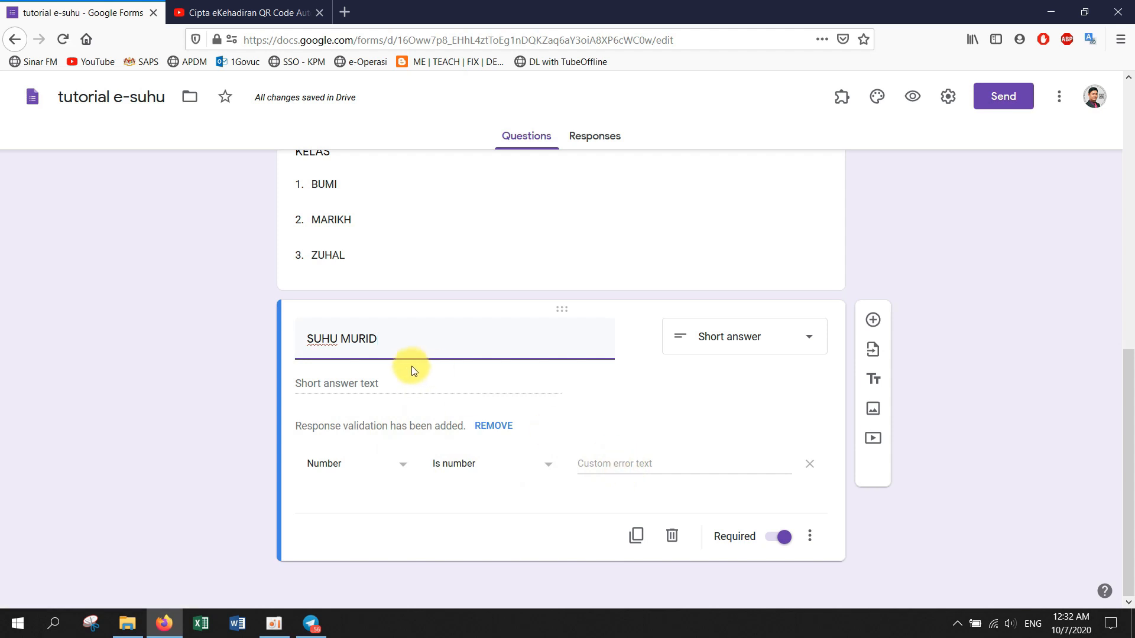
Preview the form as a respondent and look through its four questions.
scroll(714, 458, up, 6)
scroll(714, 456, up, 2)
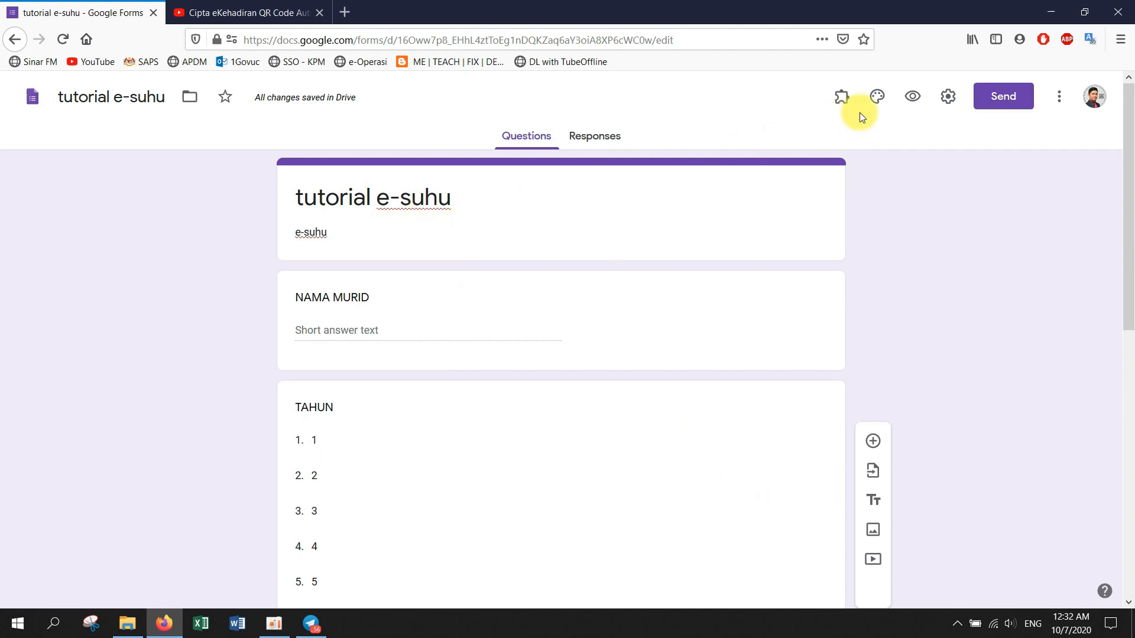
click(925, 105)
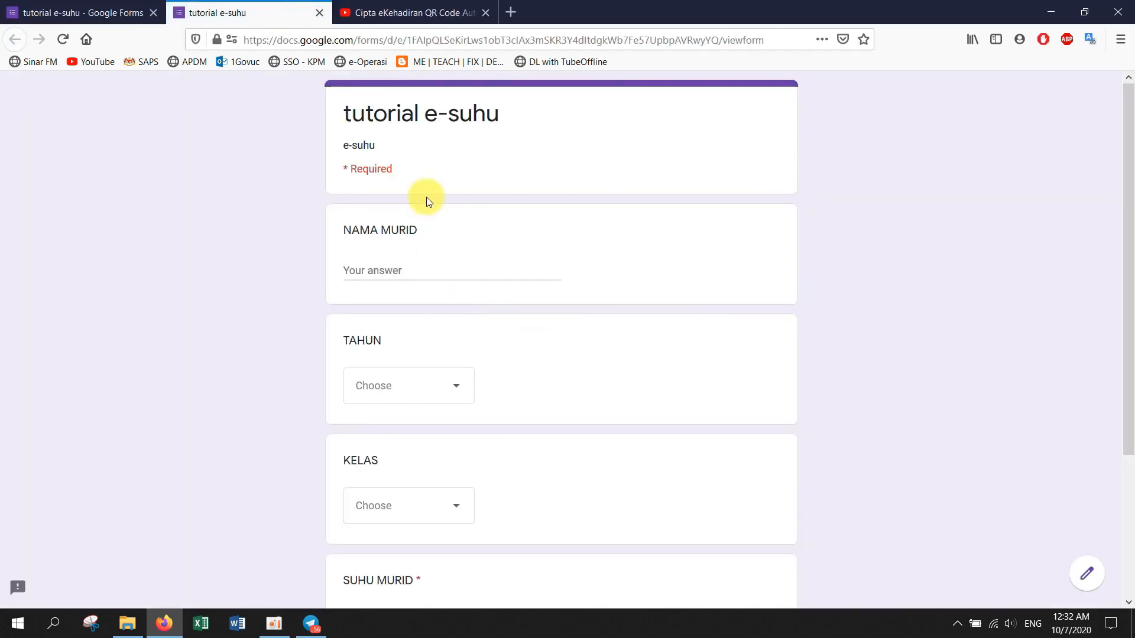
scroll(414, 201, down, 5)
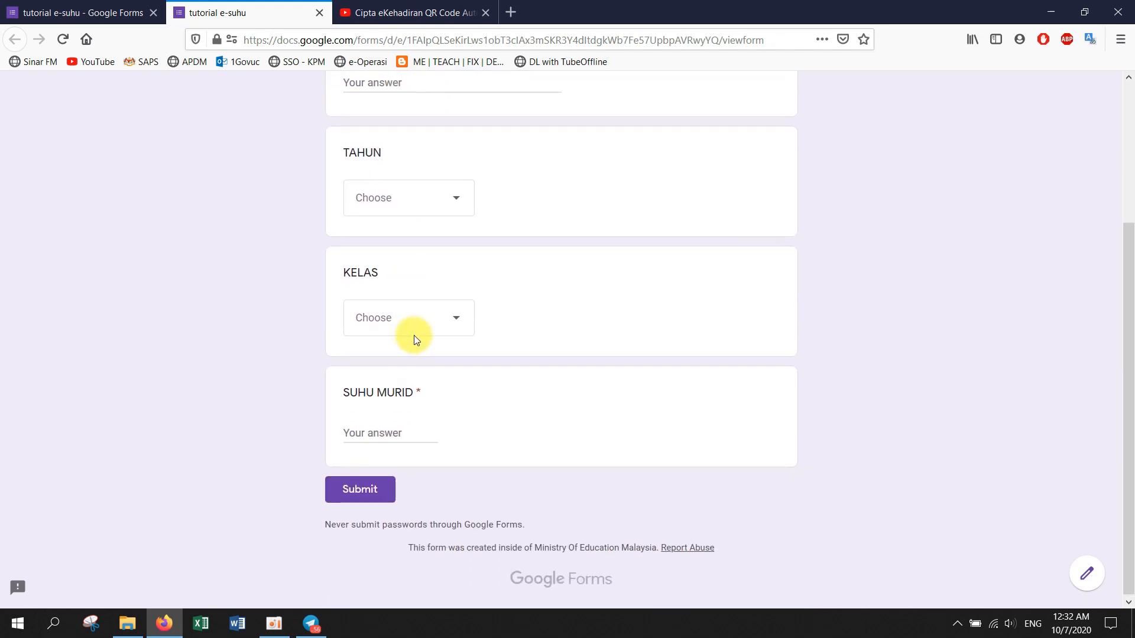
scroll(413, 340, up, 3)
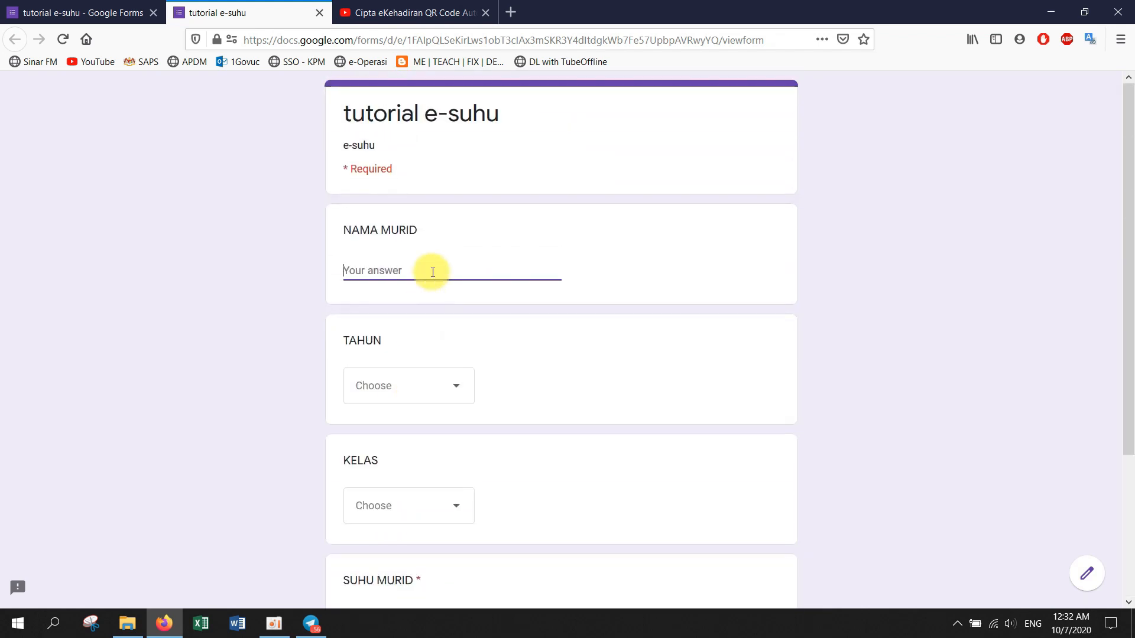
Submit a test response with a pupil's name, TAHUN 6, KELAS BUMI and SUHU MURID 35.6.
click(436, 399)
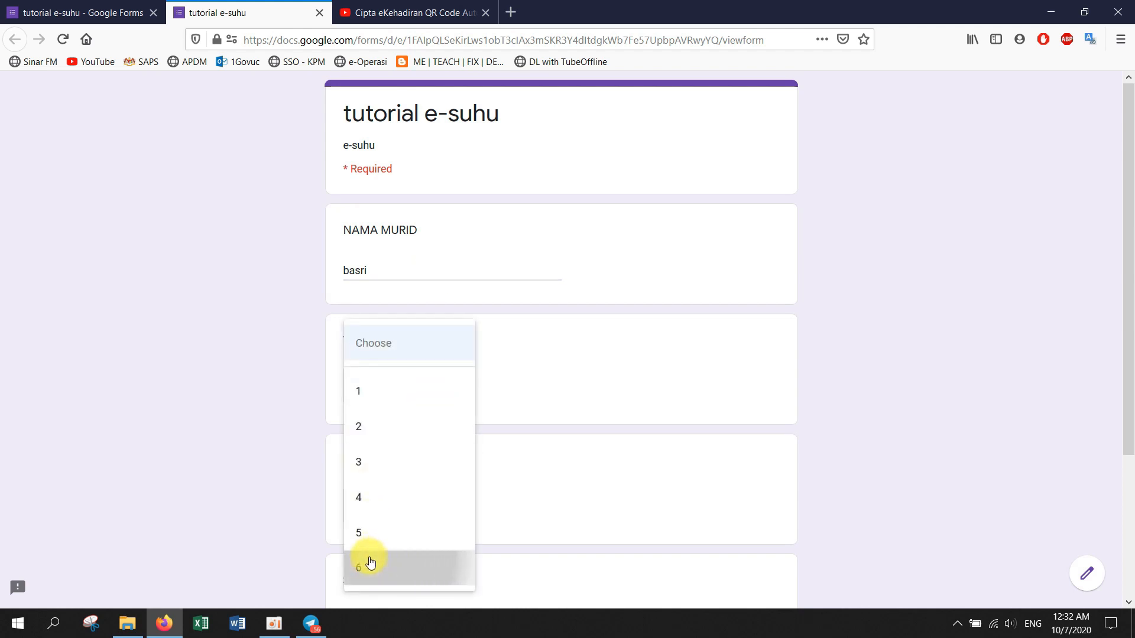
click(370, 562)
scroll(499, 496, down, 4)
click(450, 352)
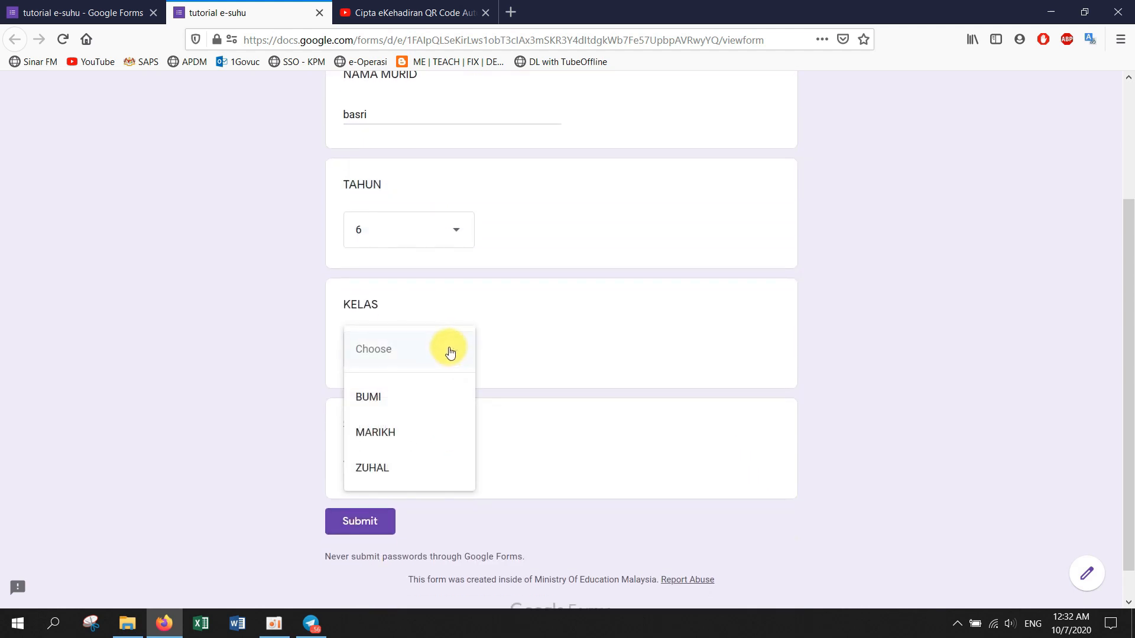
click(397, 399)
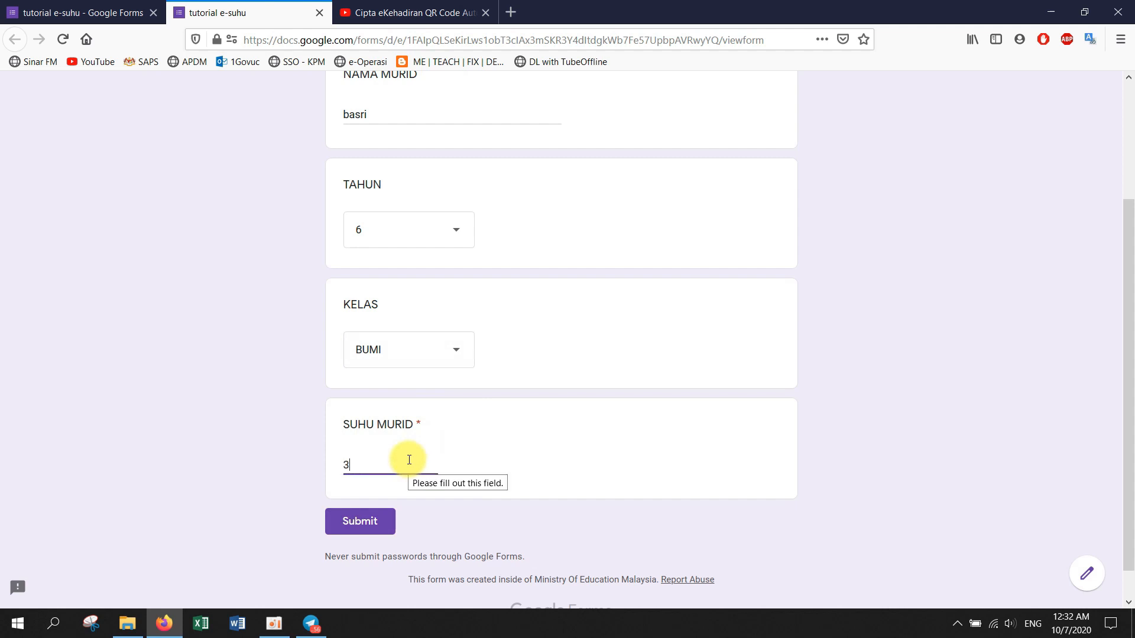
click(368, 523)
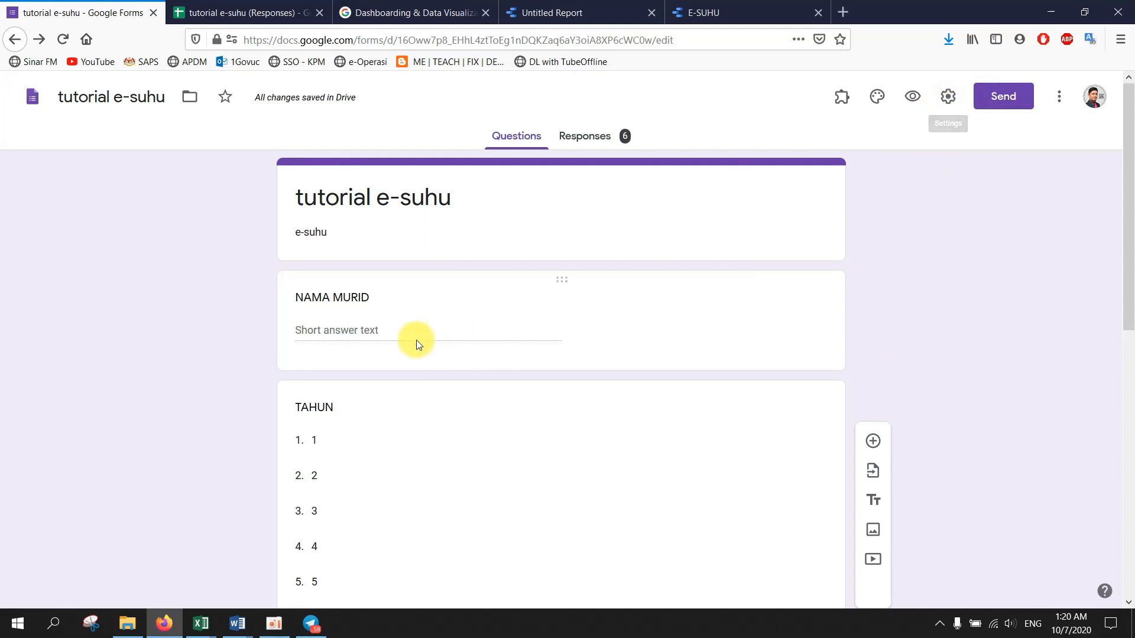
Try lifting the form's restriction to Ministry Of Education Malaysia users in the settings, and reinstate it.
scroll(417, 337, down, 8)
scroll(404, 375, up, 8)
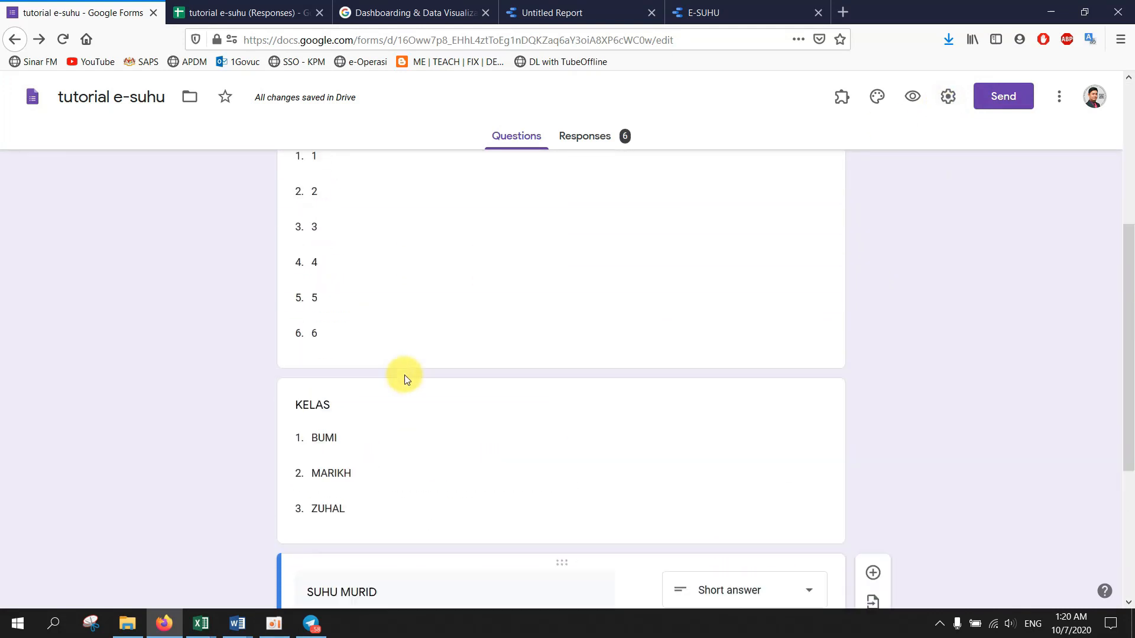
click(947, 101)
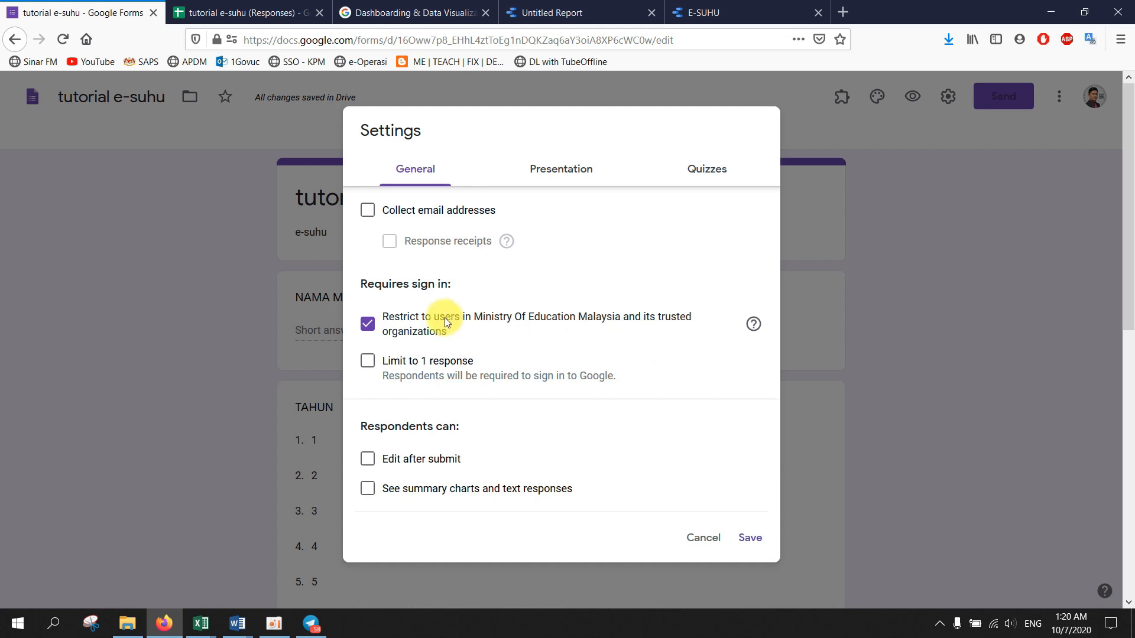
click(379, 328)
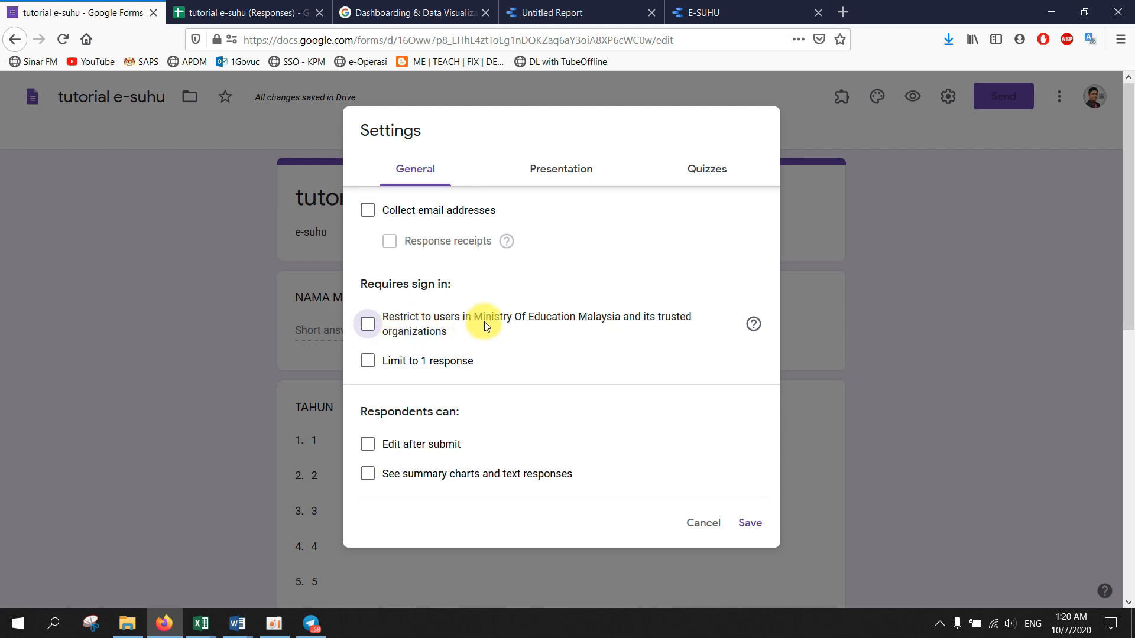
click(368, 325)
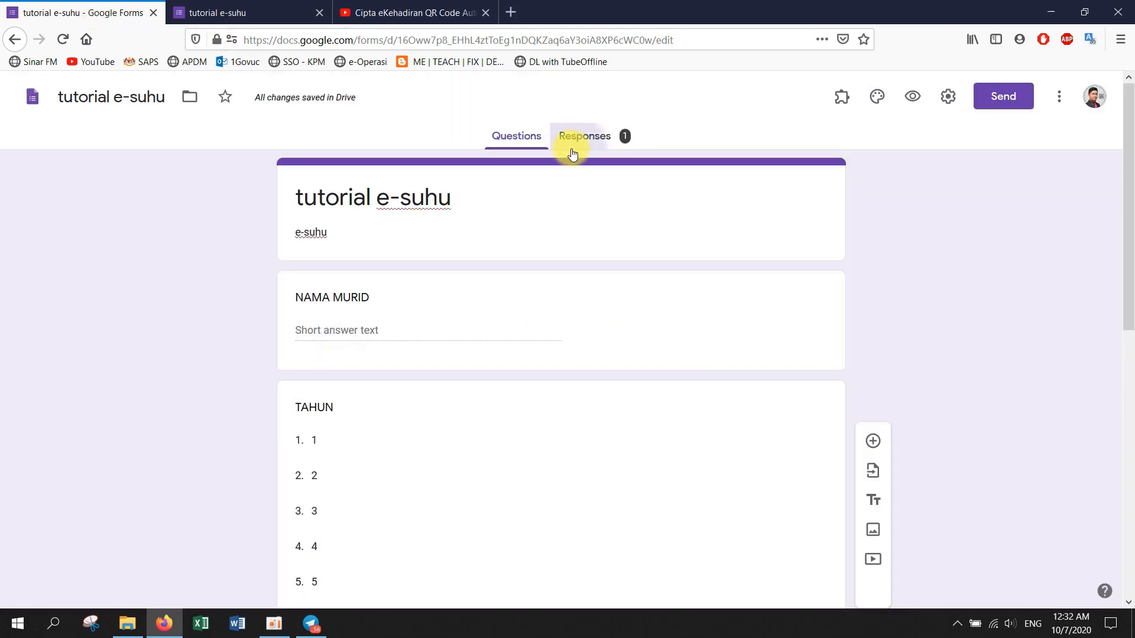
Set the form's confirmation message to "Terima kasih guru bertugas." and save the settings.
click(573, 154)
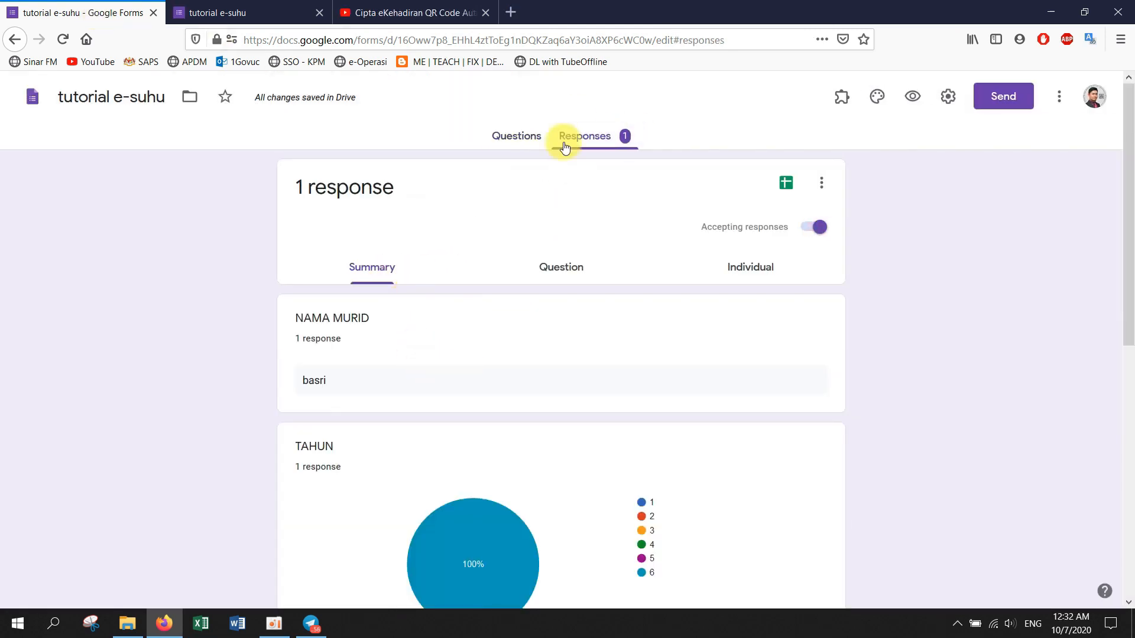
click(519, 142)
click(948, 96)
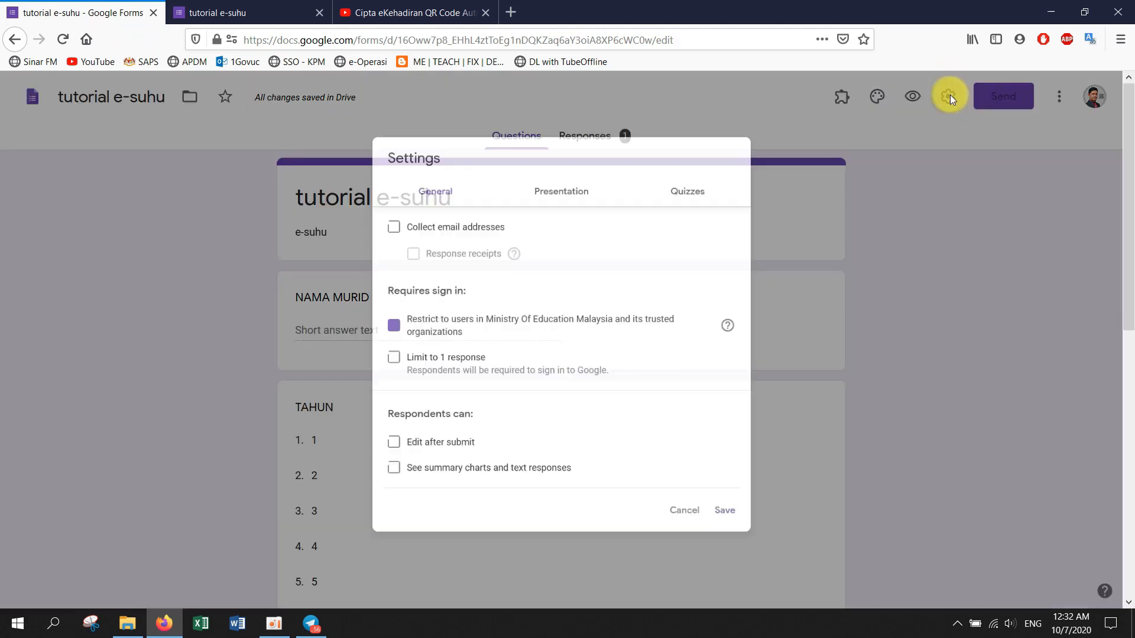
click(582, 177)
click(464, 334)
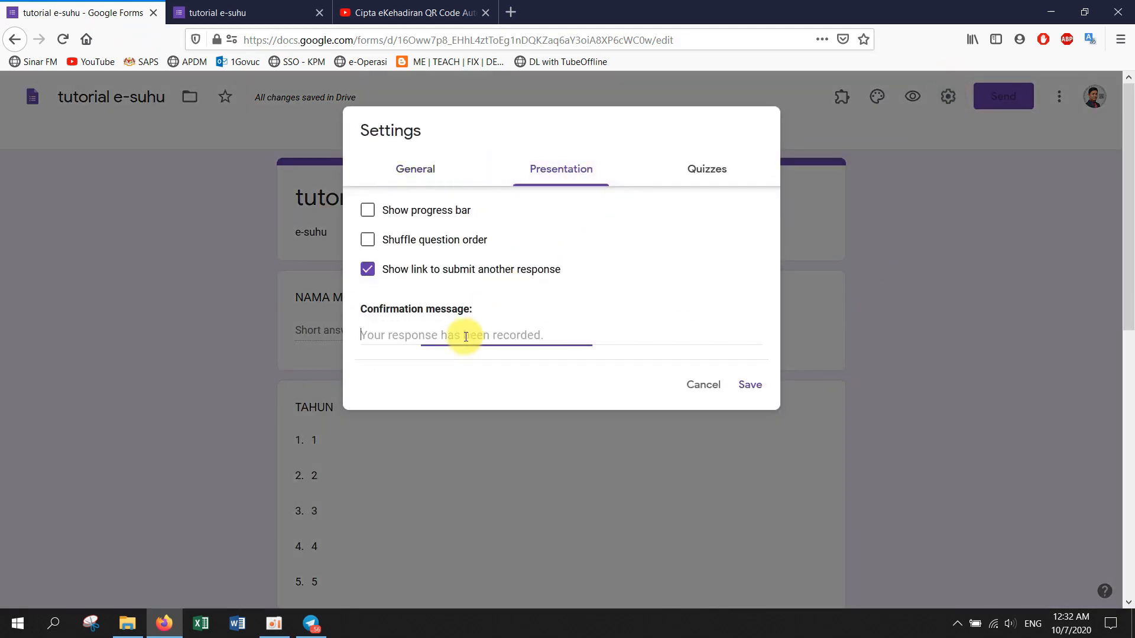
text(Terima kasih guru bertugas.)
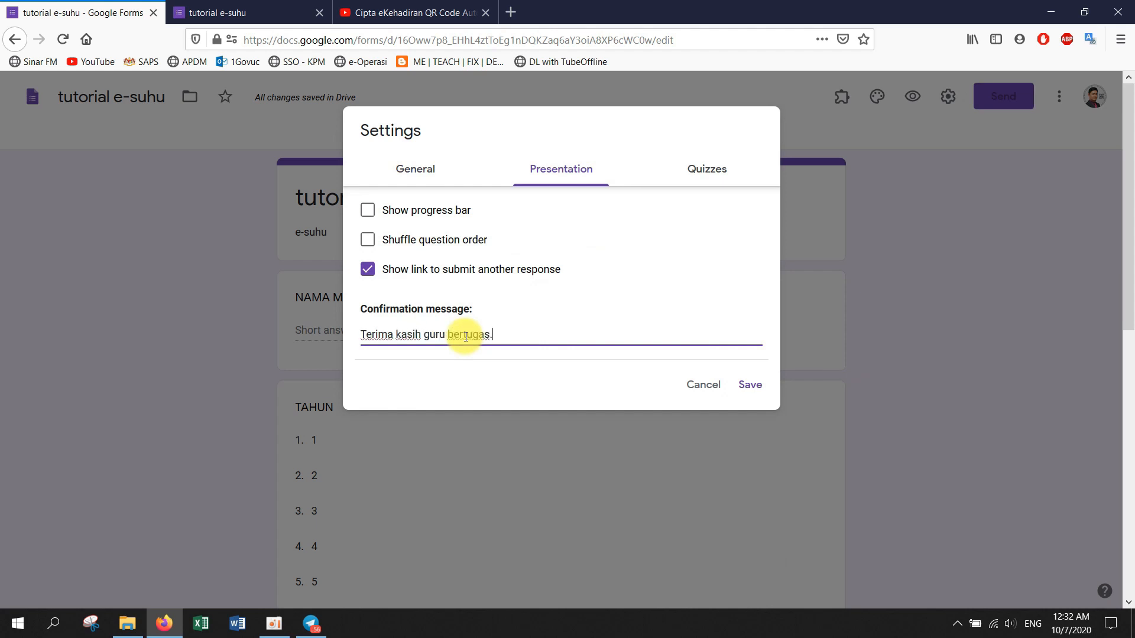
click(750, 385)
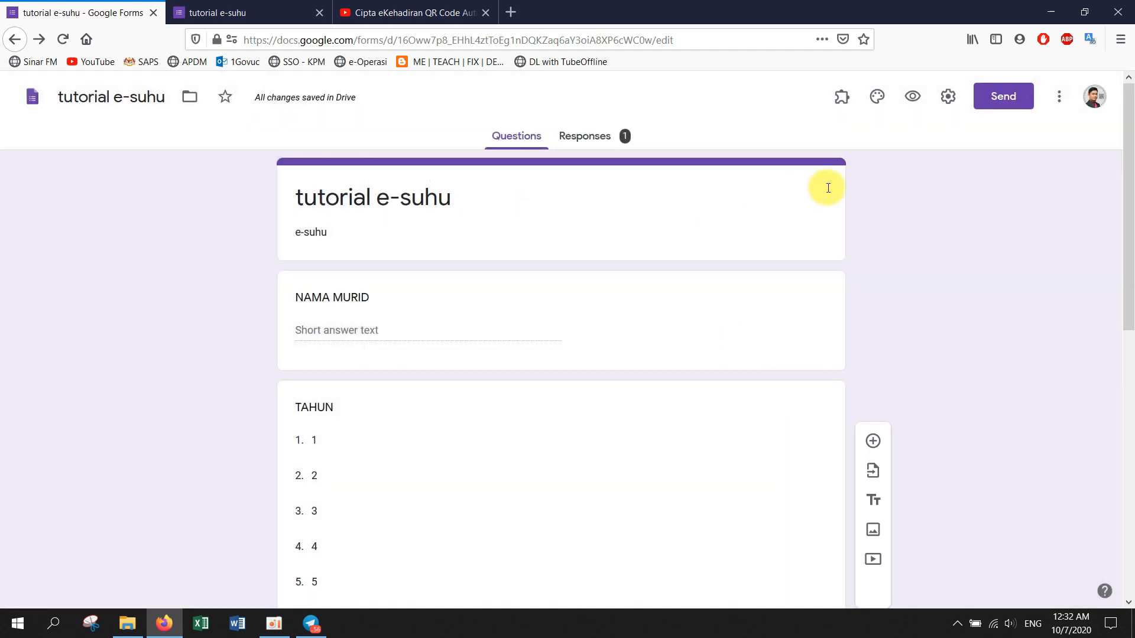
Create a new spreadsheet "tutorial e-suhu (Responses)" as the form's response destination, and return to the form.
click(597, 137)
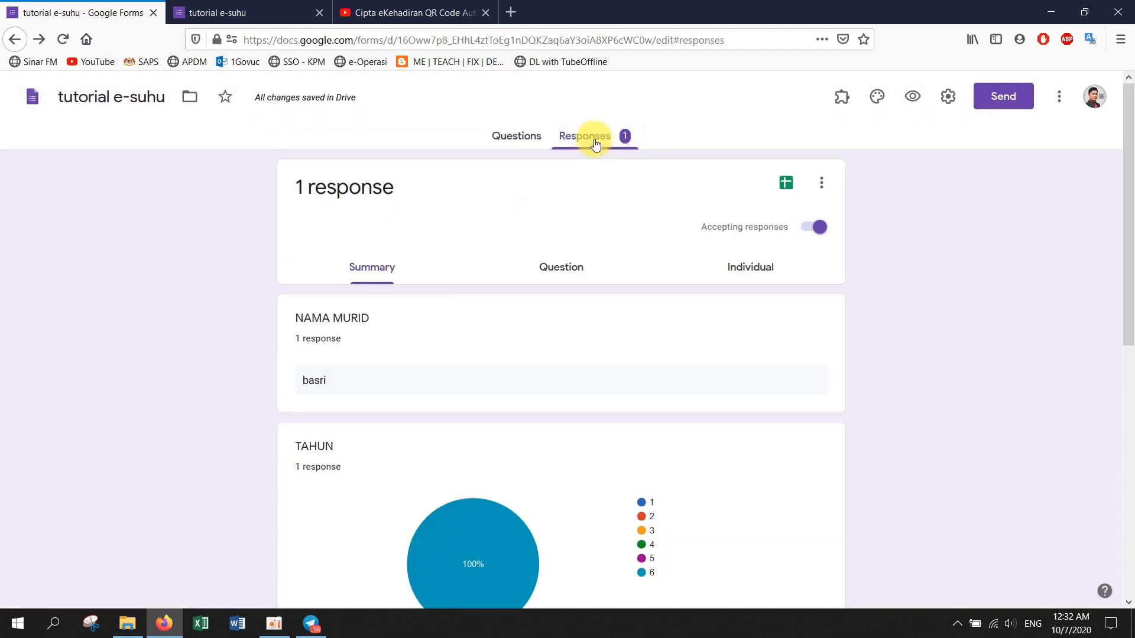
click(784, 186)
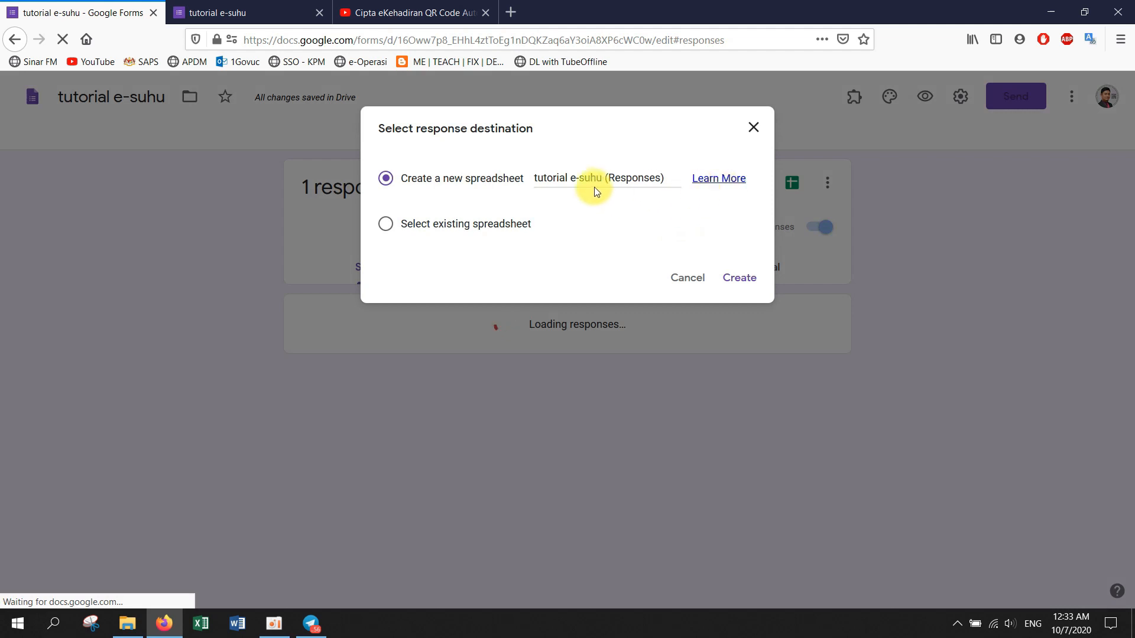
click(733, 280)
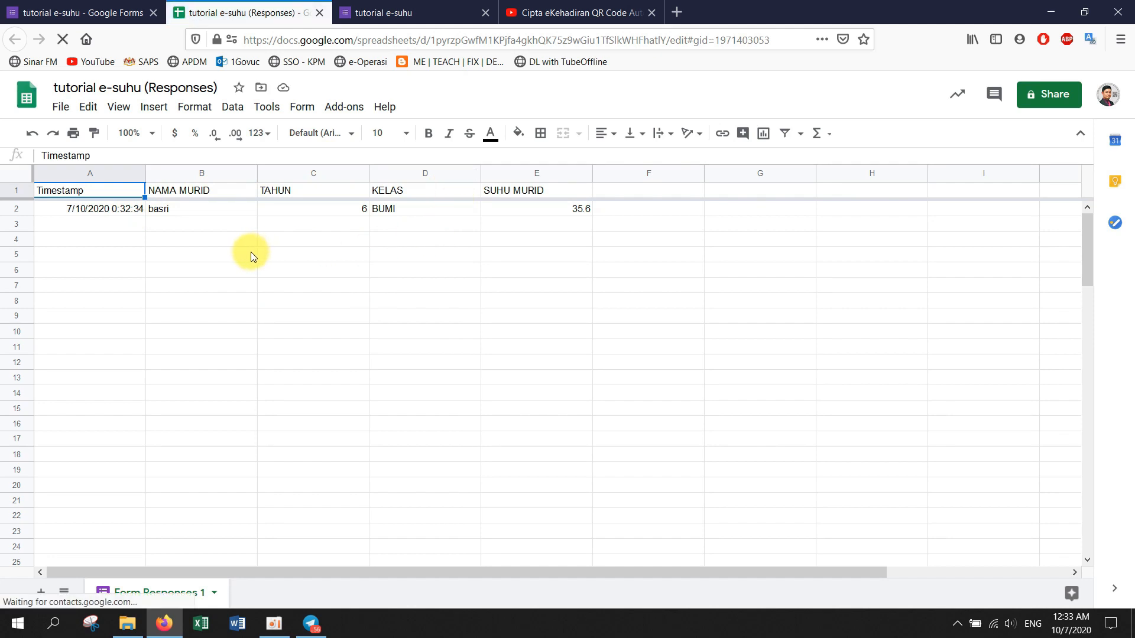
click(86, 12)
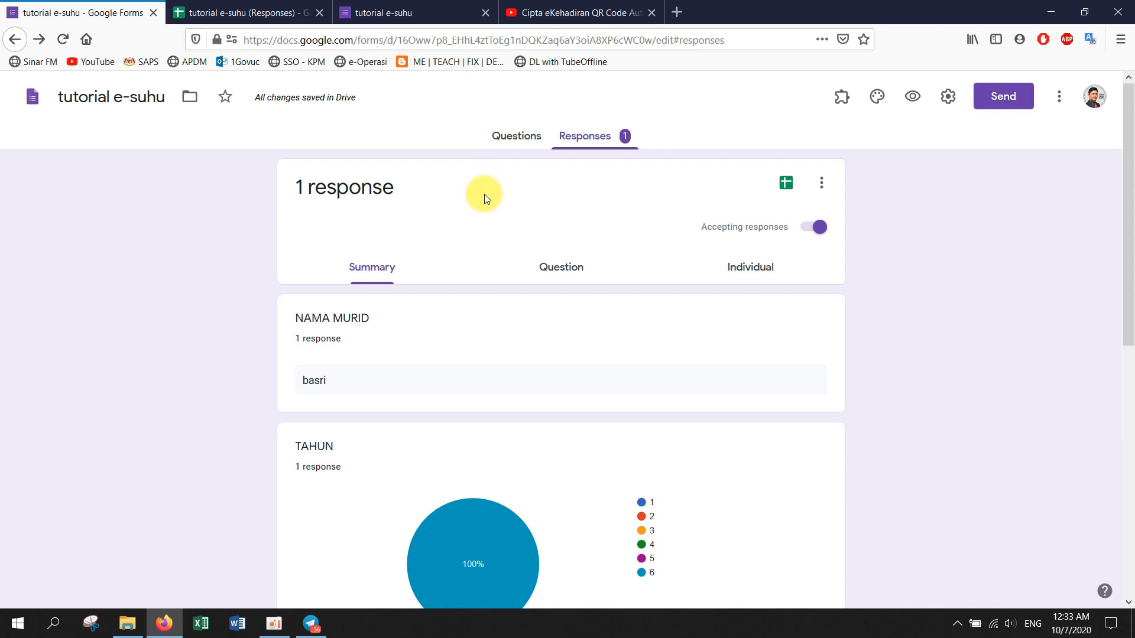
View the YouTube page of the eKehadiran QR Code tutorial, return to the form and close the video page.
click(507, 145)
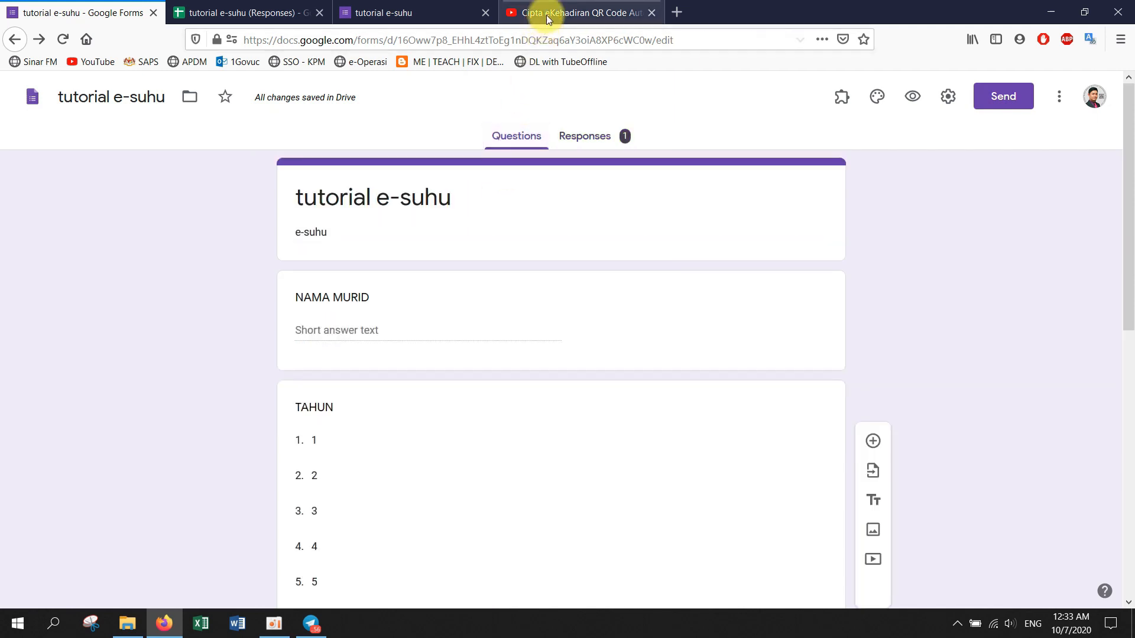
click(546, 15)
scroll(229, 443, down, 2)
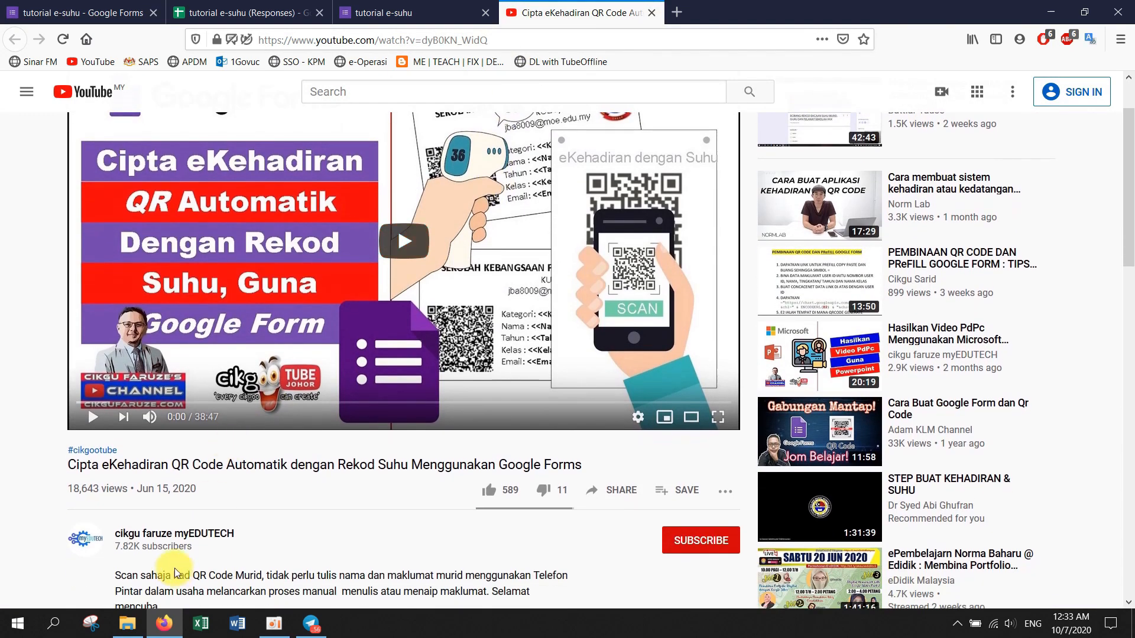
scroll(249, 477, up, 2)
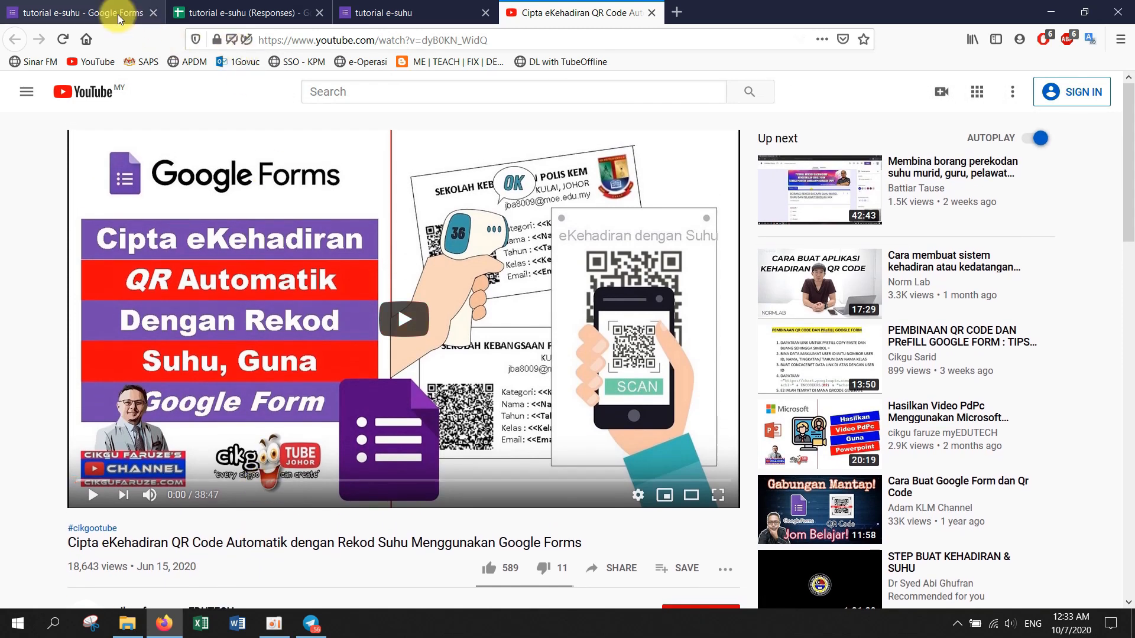
click(95, 10)
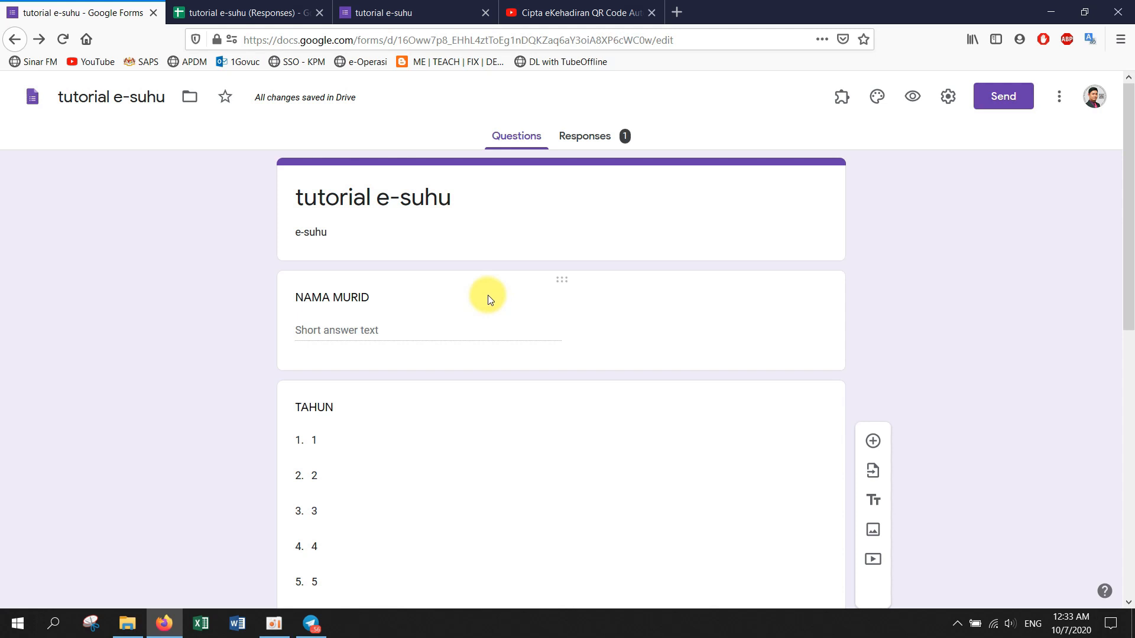
click(650, 13)
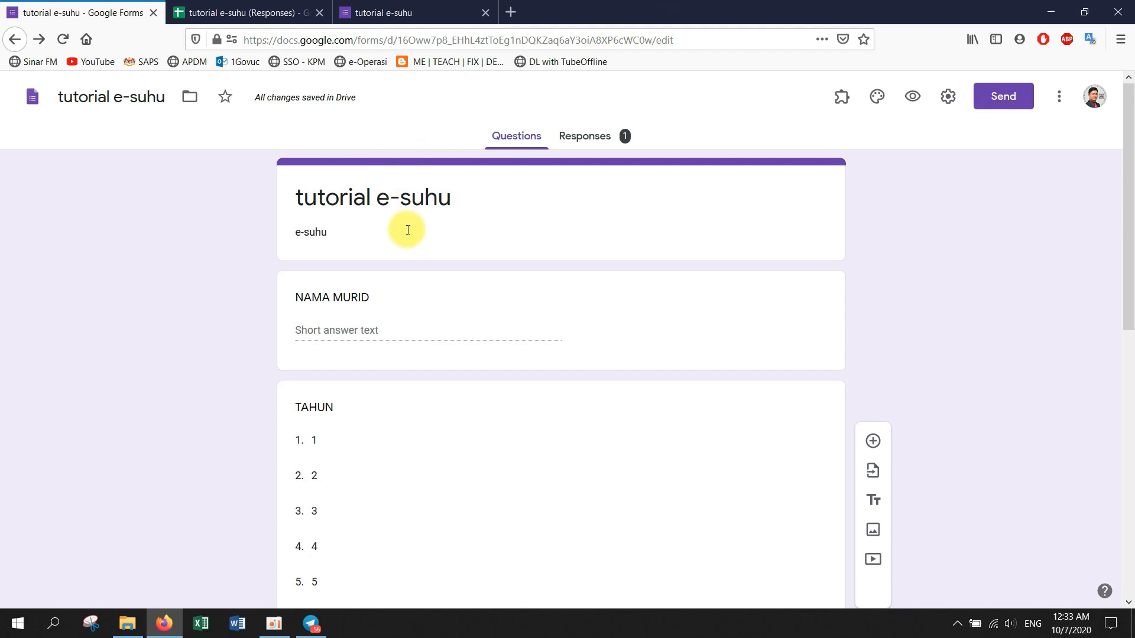
click(585, 146)
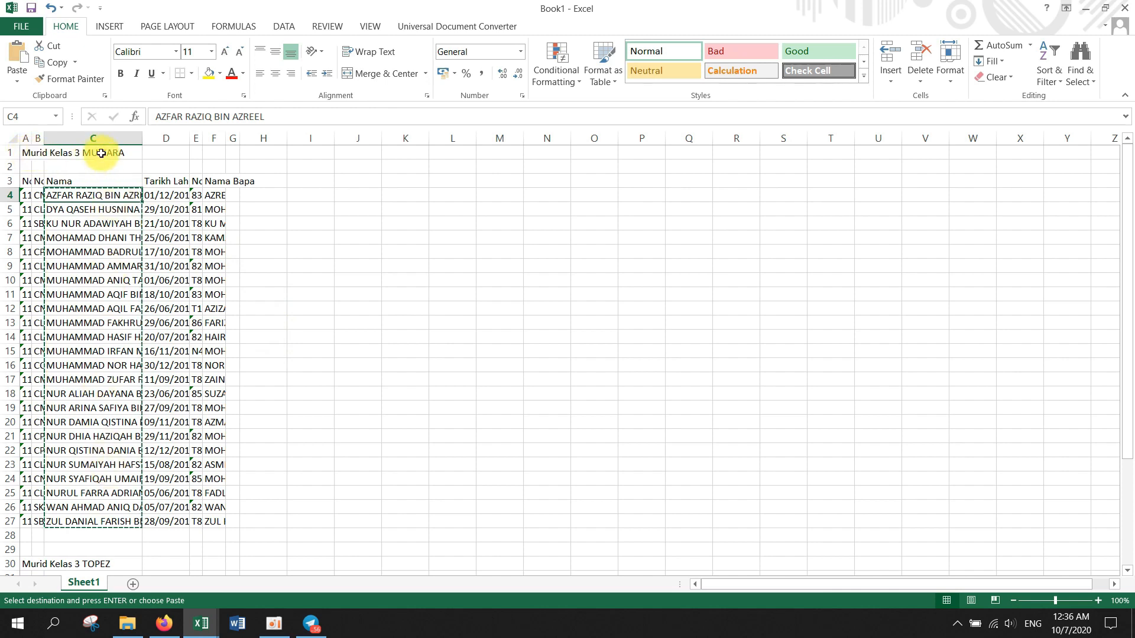
Select the Murid Kelas 3 MUTIARA pupil names in C4:C27 of Excel's Book1, and switch to the blank workbook Book2.
drag(112, 195, 121, 521)
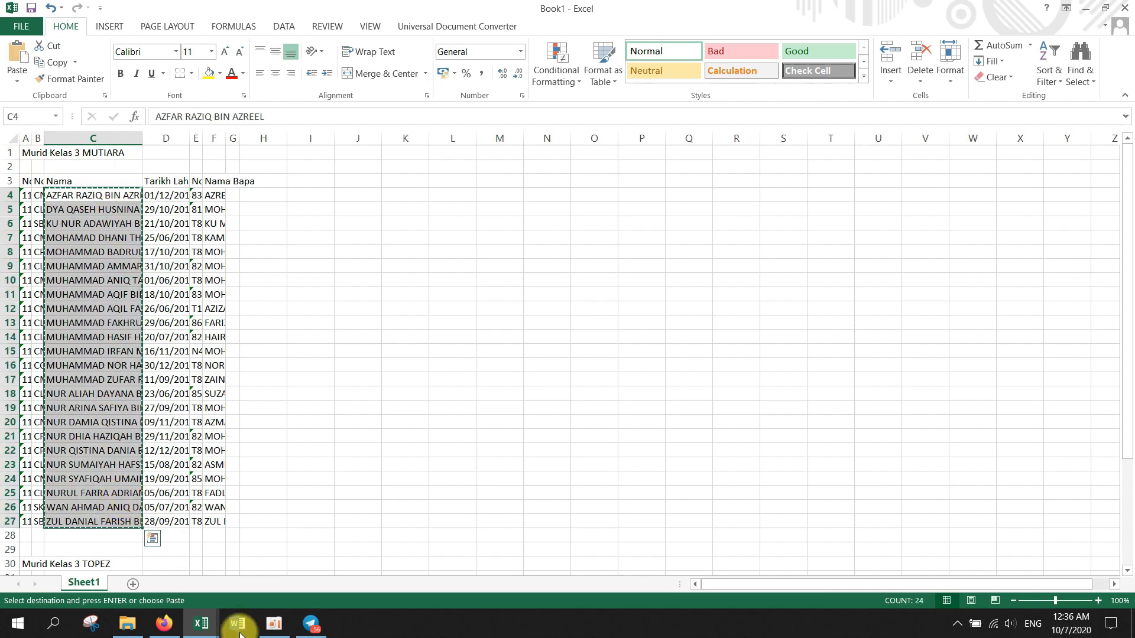
click(203, 626)
click(278, 558)
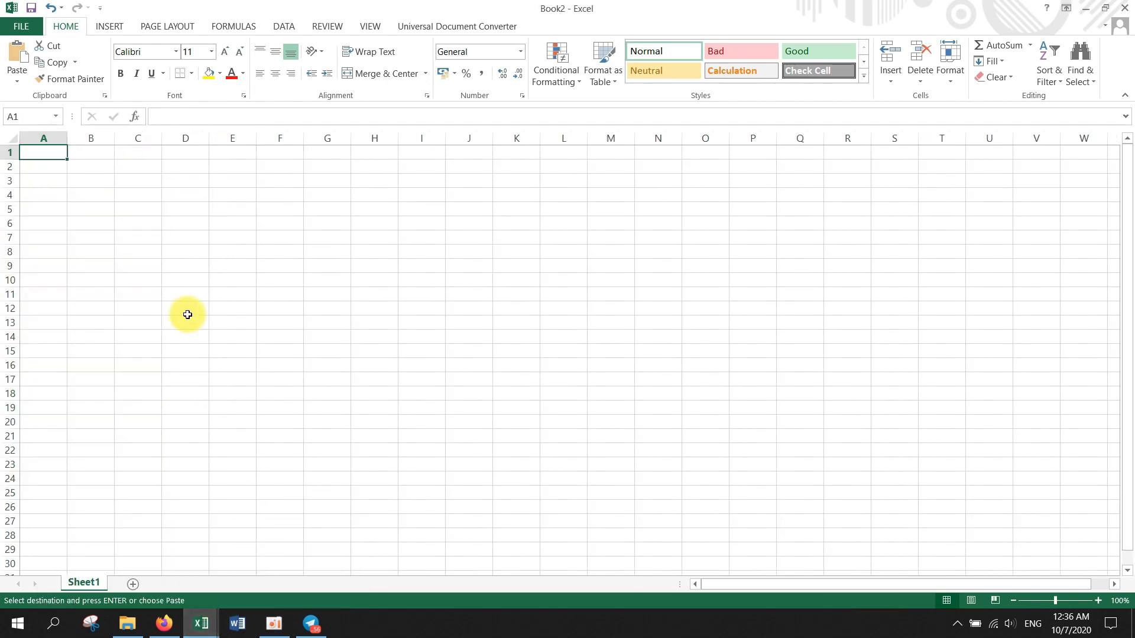
Enter the headers nama, tahun and kelas in cells A1 to C1 of Book2.
text(nama)
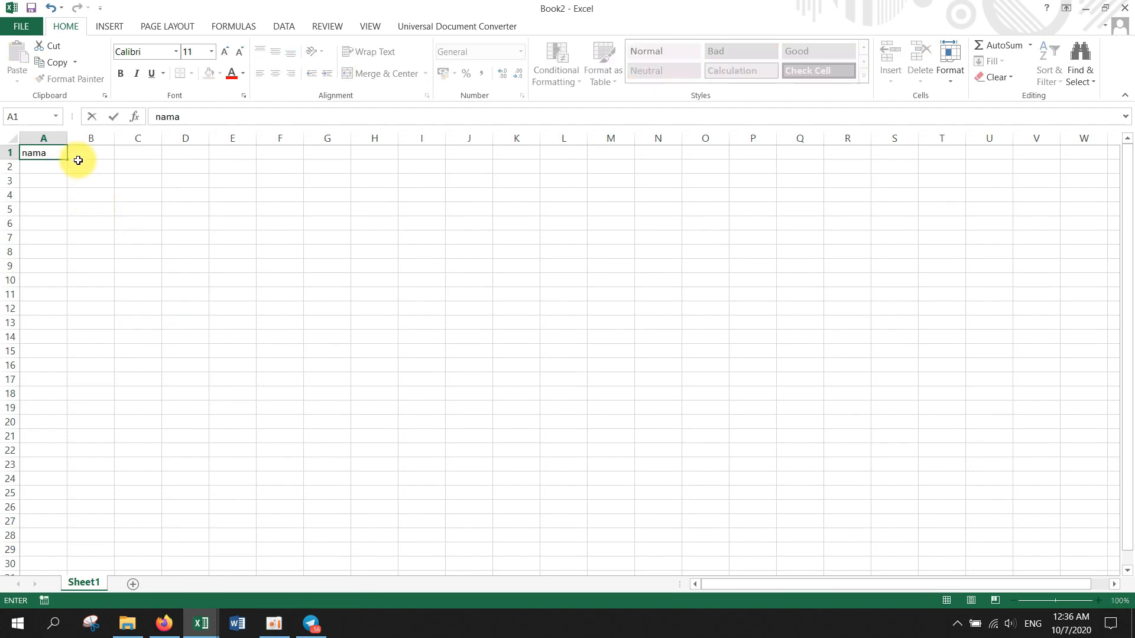
click(78, 160)
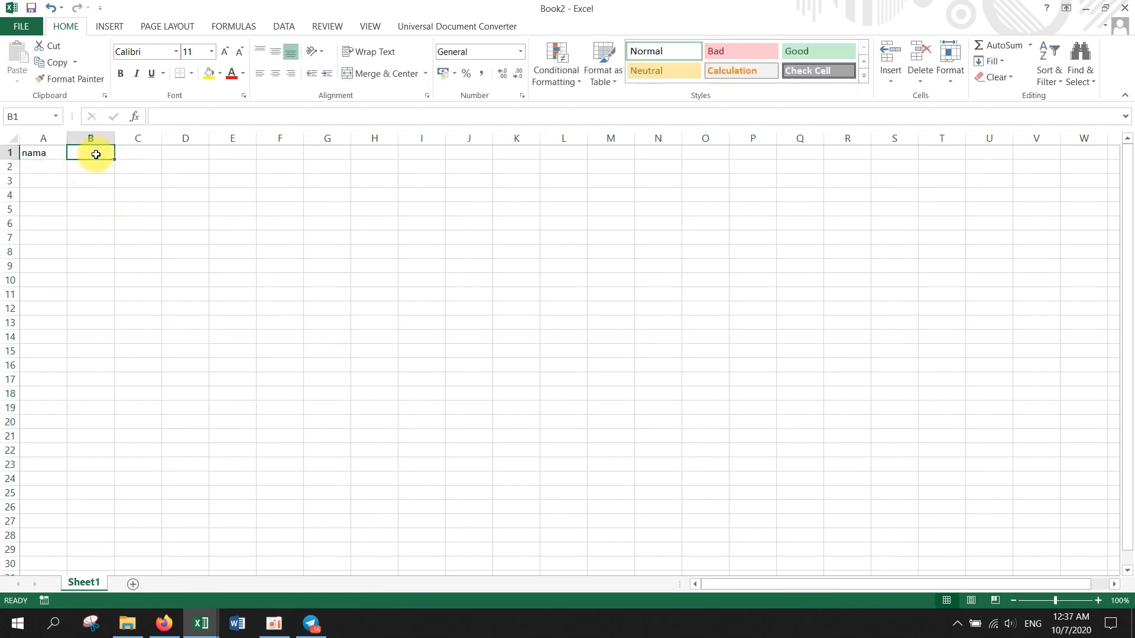
text(tahun)
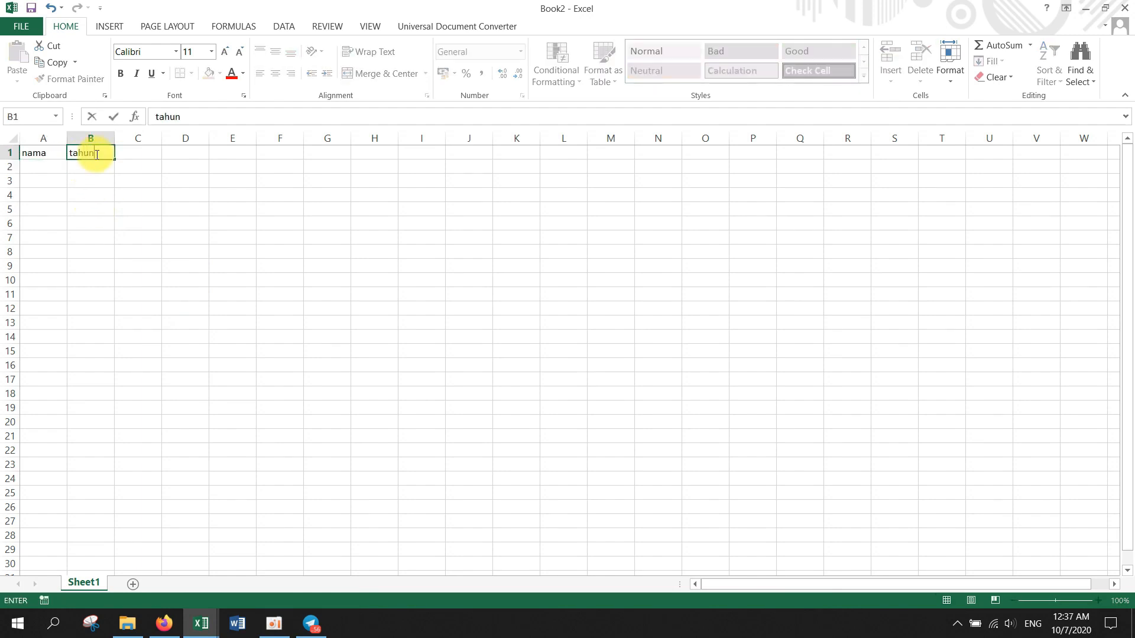
click(137, 154)
text(kelas)
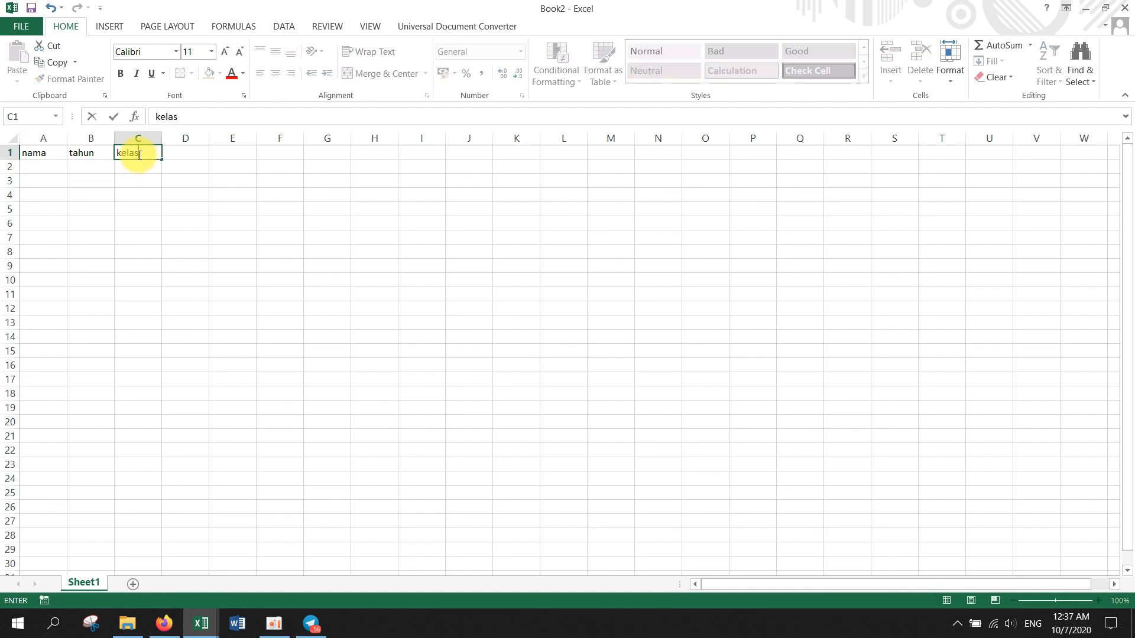
click(58, 170)
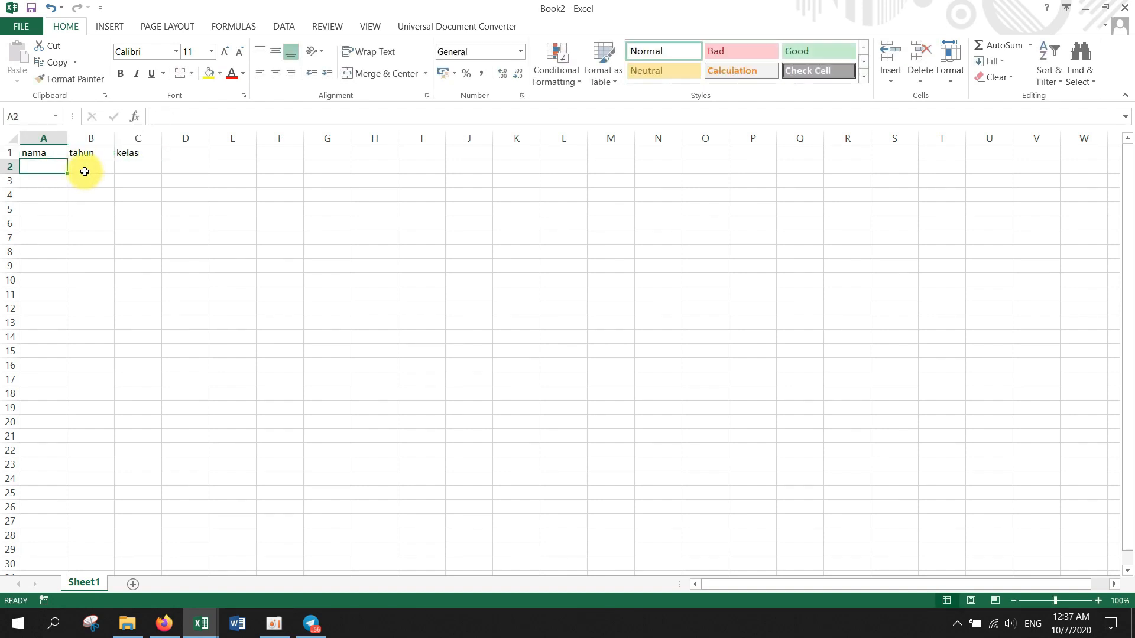
Copy the selected pupil names from Book1 into Book2 starting at A2, and widen column A.
mouse_move(202, 623)
click(151, 586)
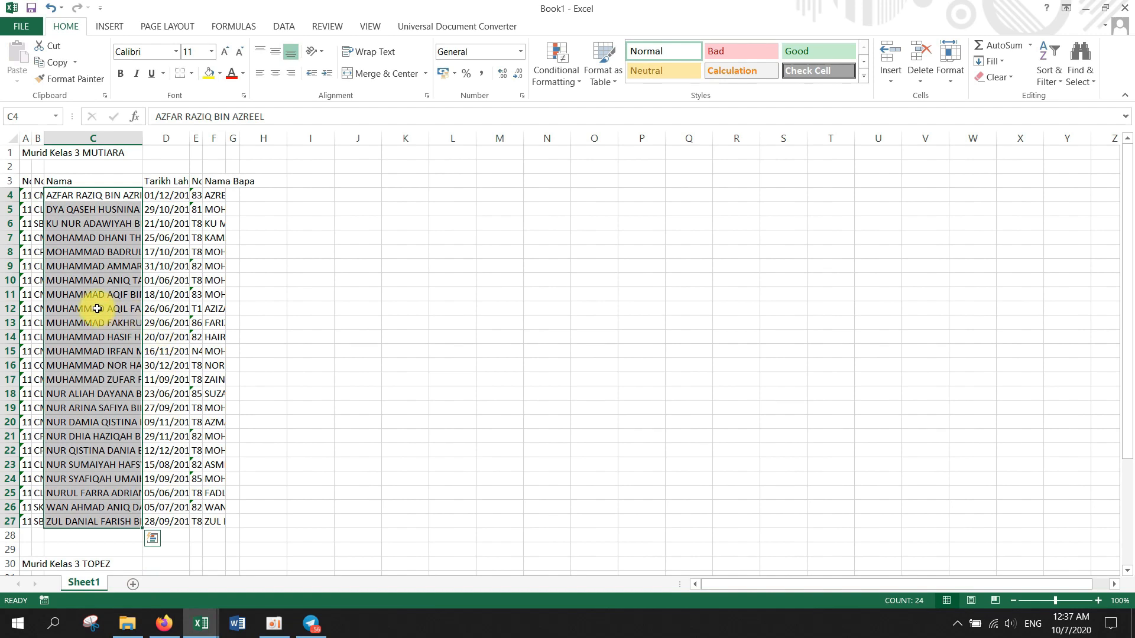
key(ctrl+c)
click(226, 555)
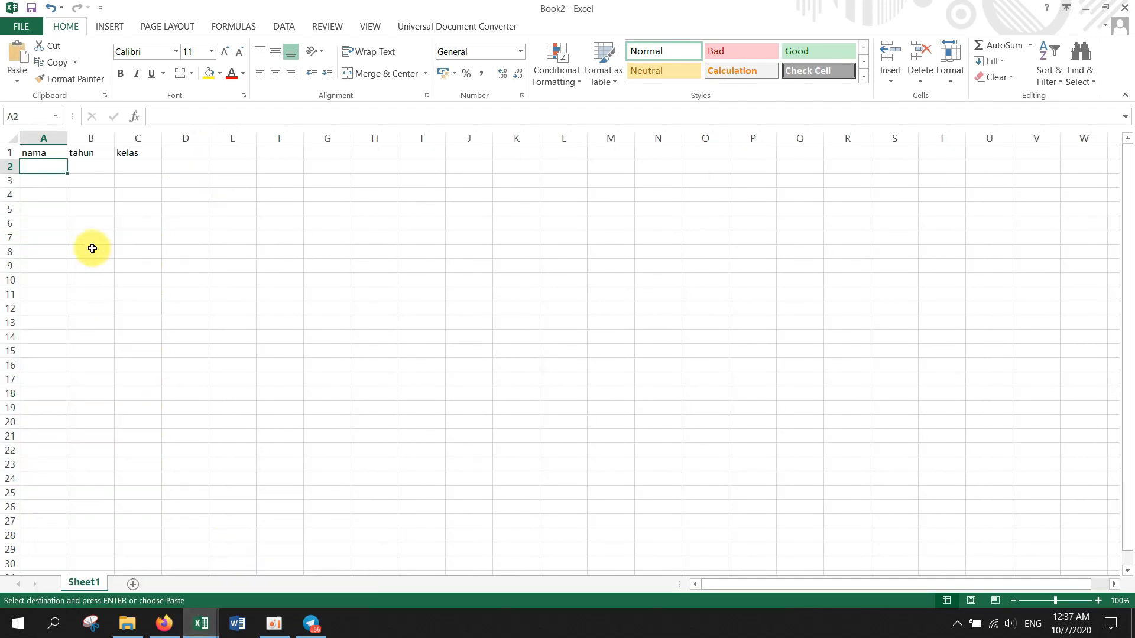
key(ctrl+v)
drag(68, 138, 116, 138)
Fill the tahun column with 3 for every listed pupil, from B2 to B25.
click(152, 167)
text(3)
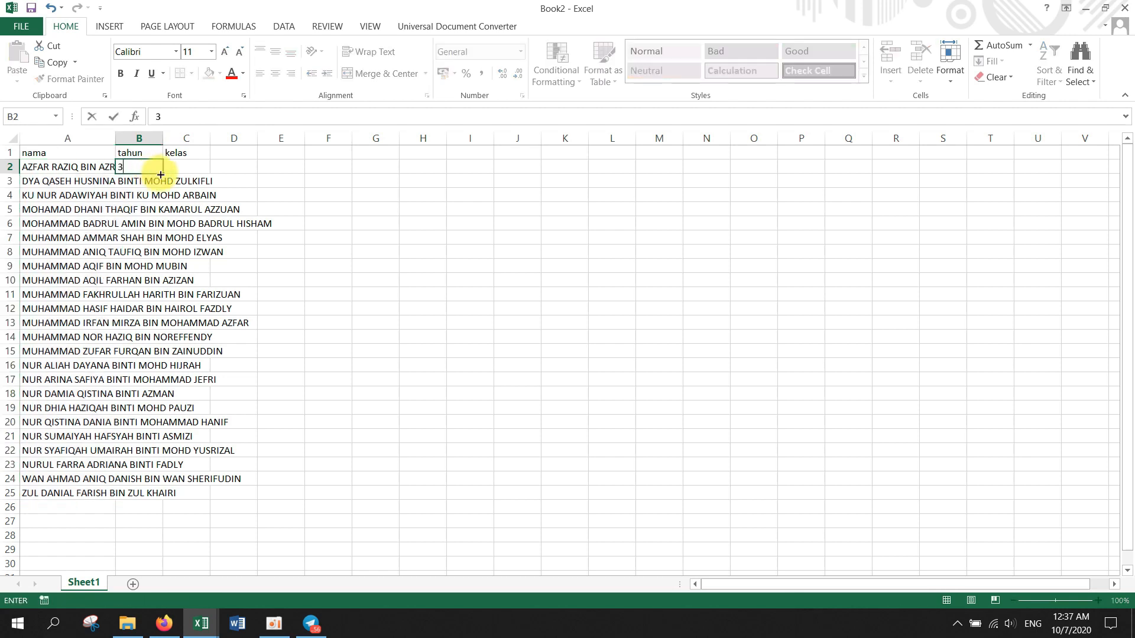
drag(161, 176, 158, 495)
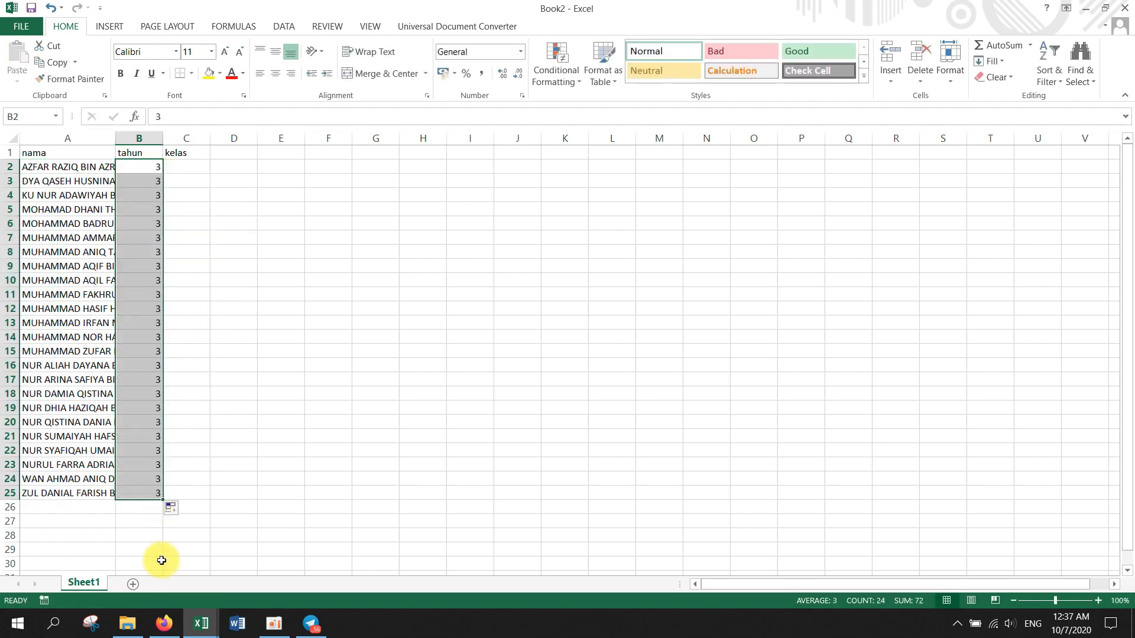
Check the TAHUN and KELAS options in the tutorial e-suhu form, and return to cell C2 of Book2 in Excel.
click(172, 621)
click(515, 137)
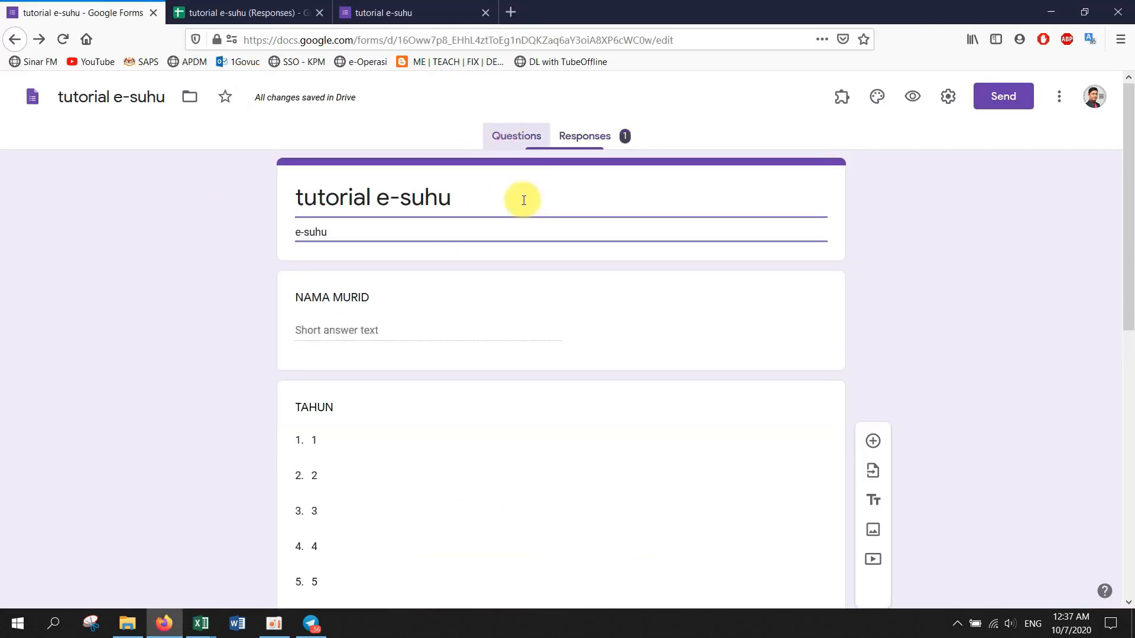
scroll(433, 460, down, 3)
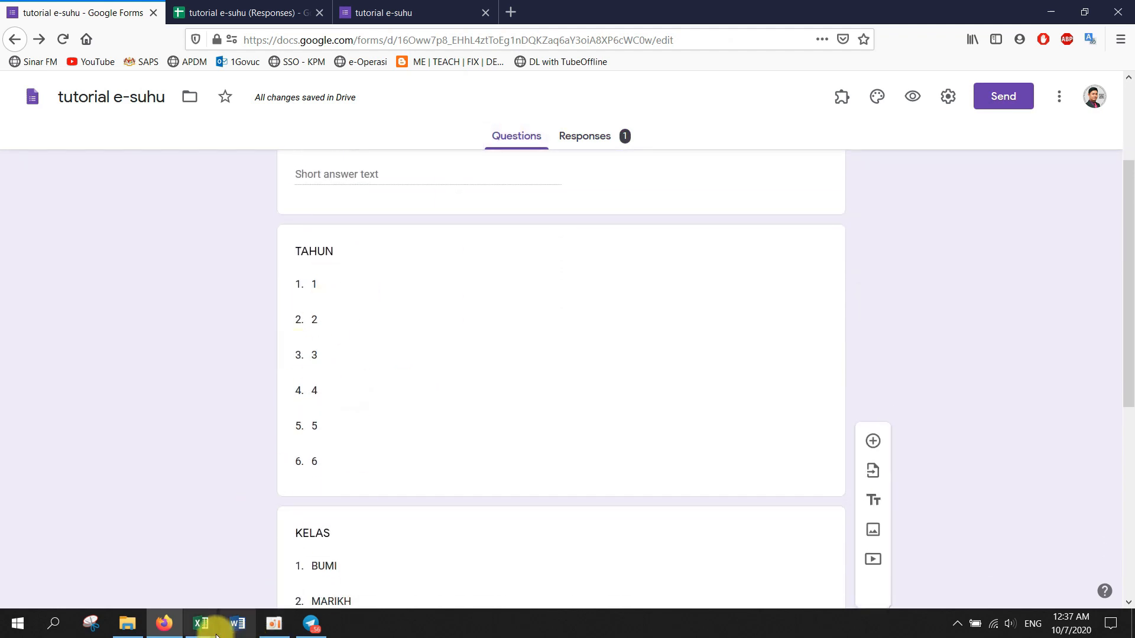
mouse_move(206, 632)
click(243, 563)
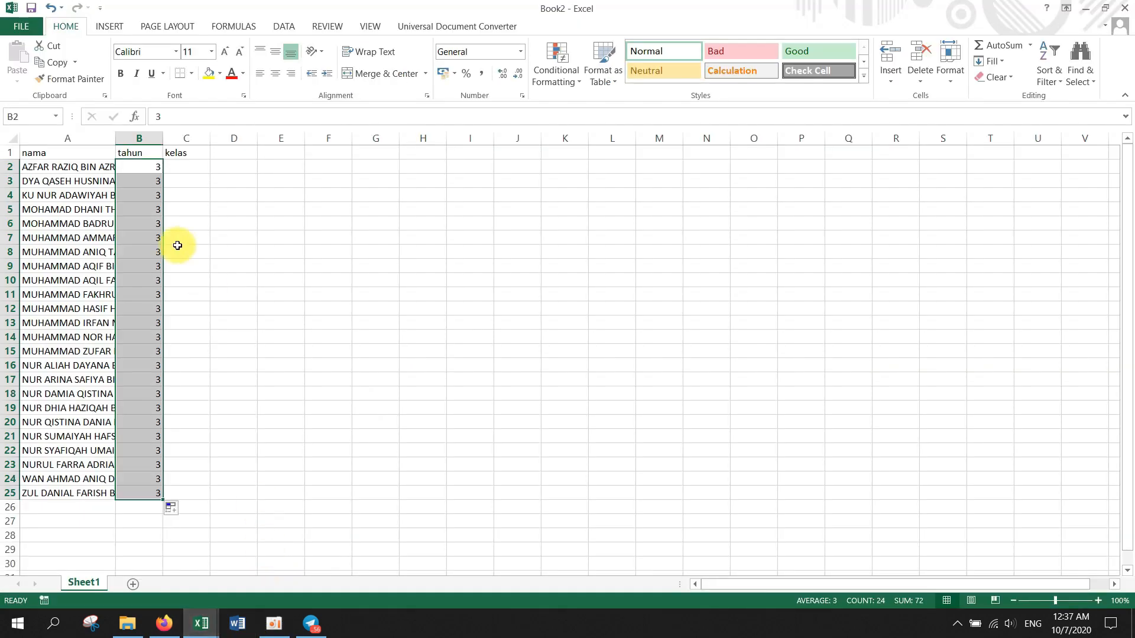
click(182, 166)
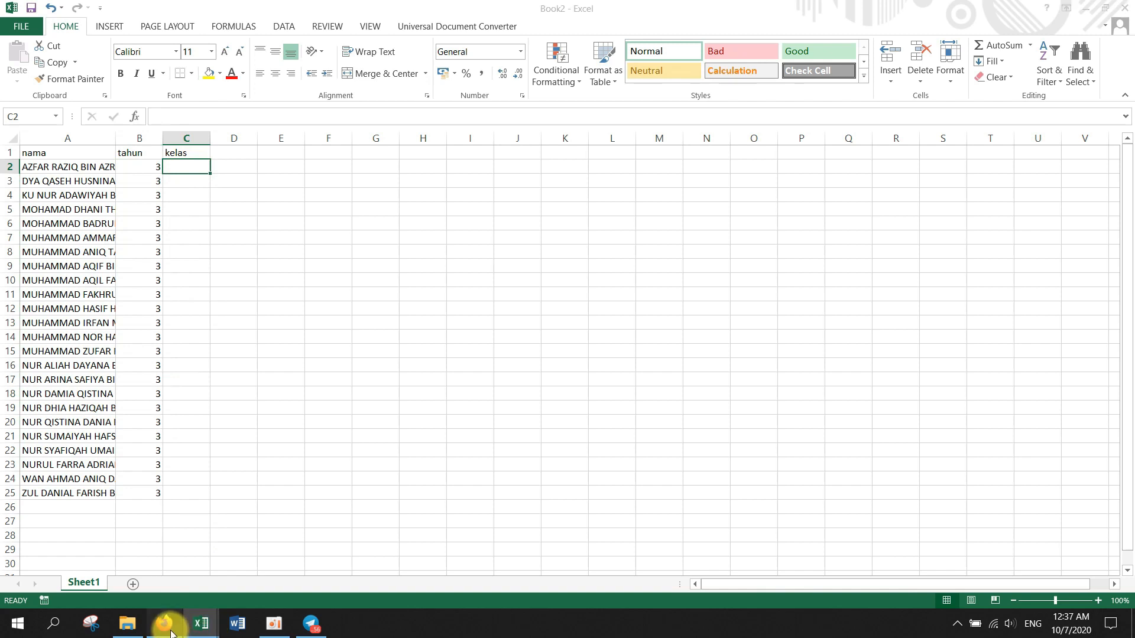
click(164, 624)
scroll(438, 468, down, 3)
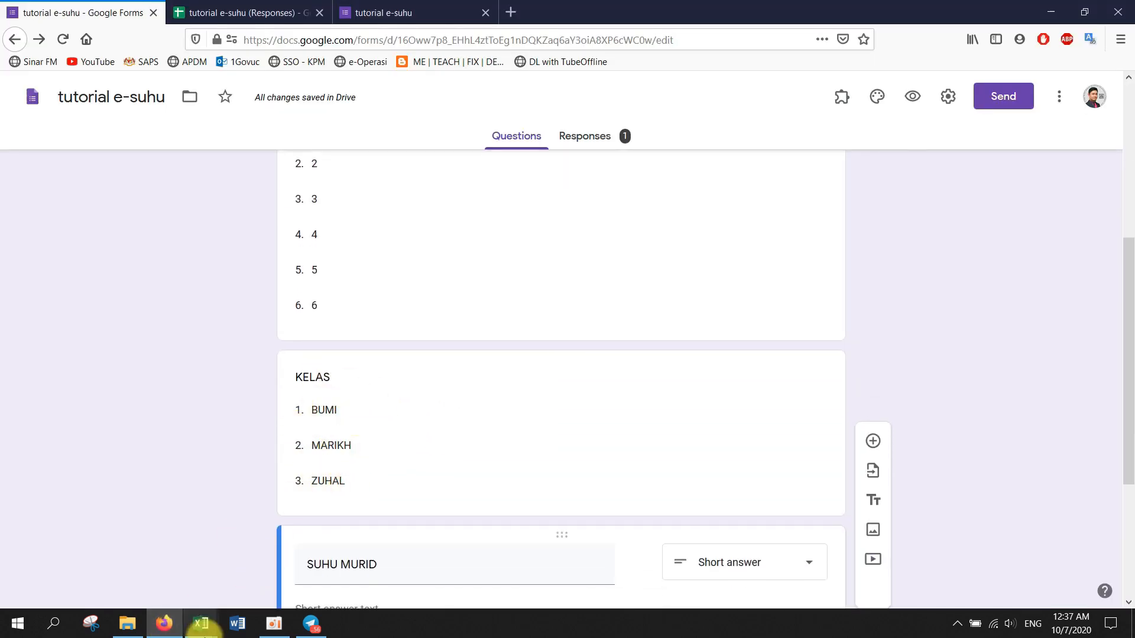
mouse_move(219, 631)
click(241, 576)
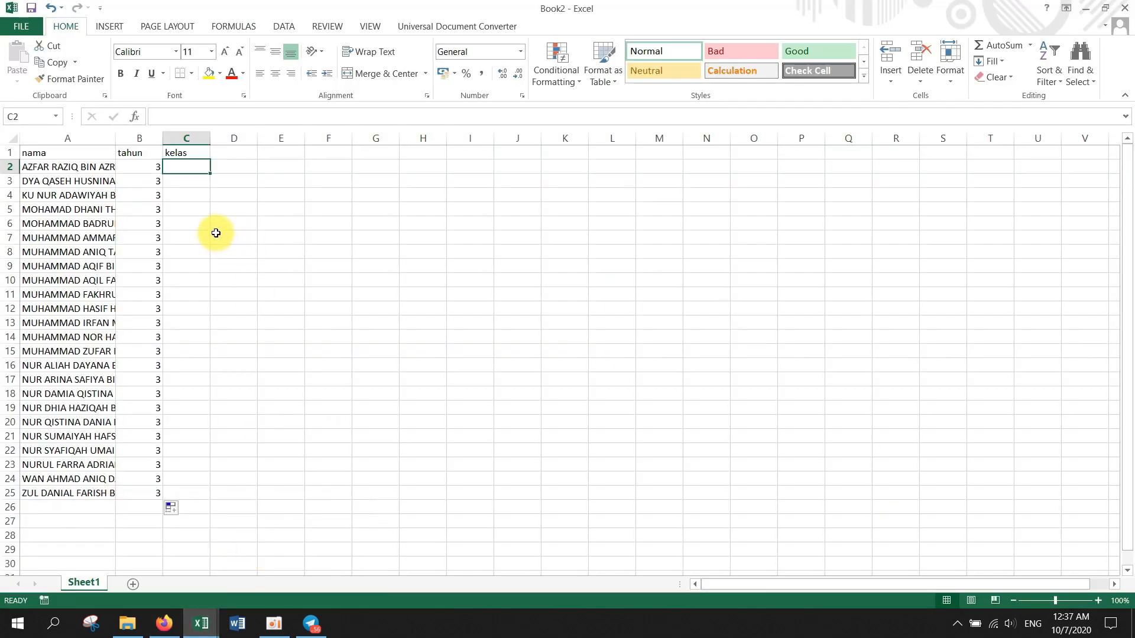
Fill the kelas column with BUMI in C2:C9, ZUHAL in C10:C17 and MARIKH in C18:C25.
text(BUMI)
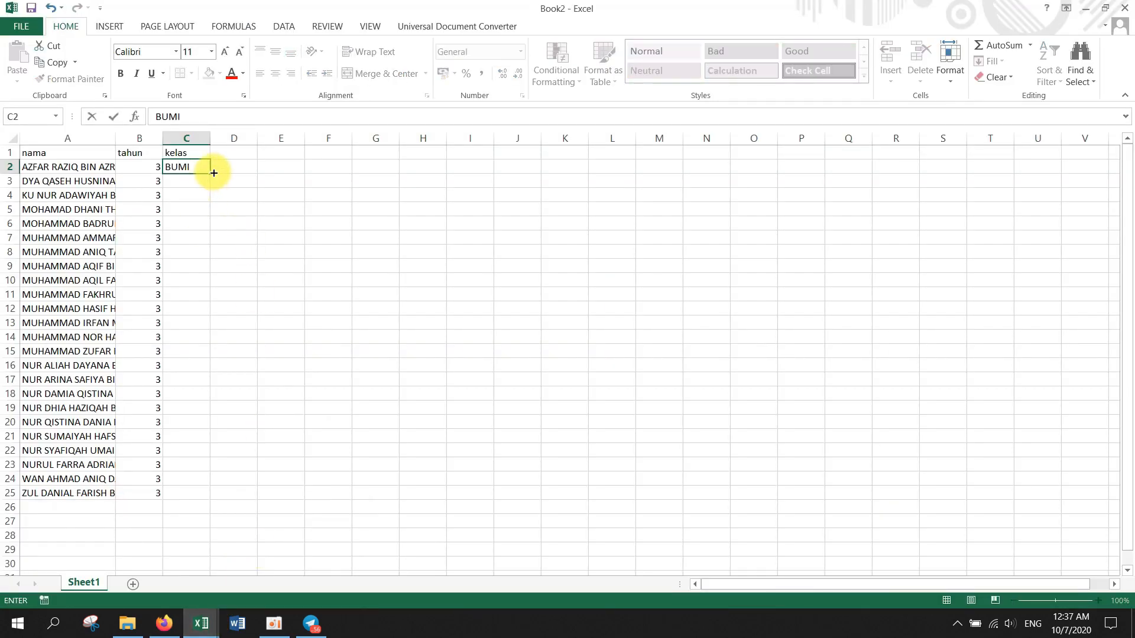
drag(214, 172, 198, 271)
click(190, 286)
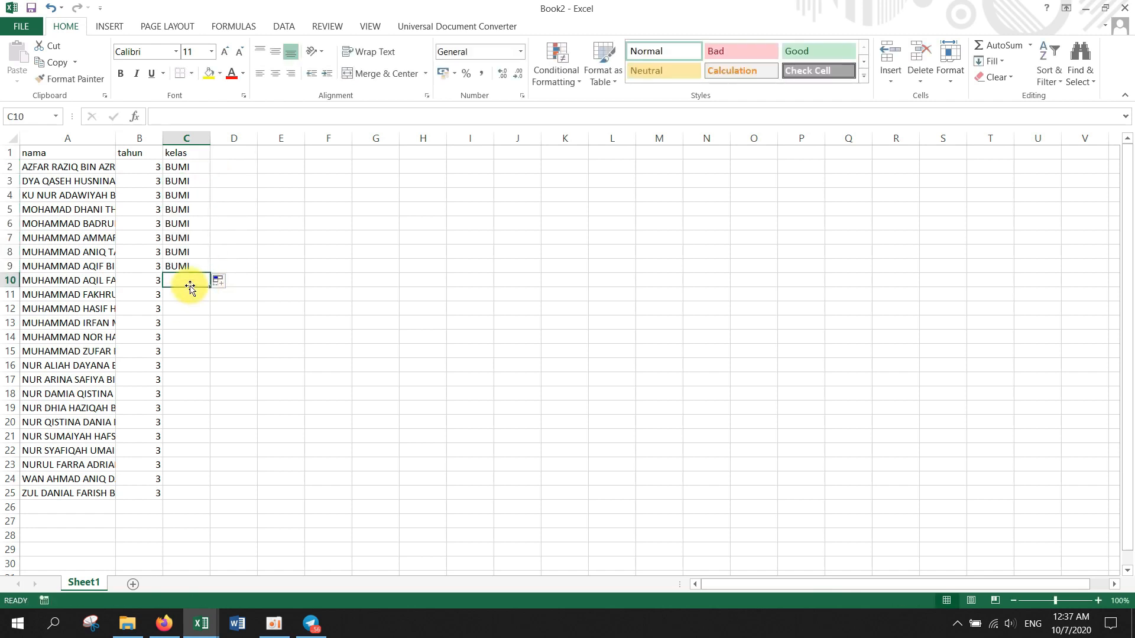
text(ZUHAL)
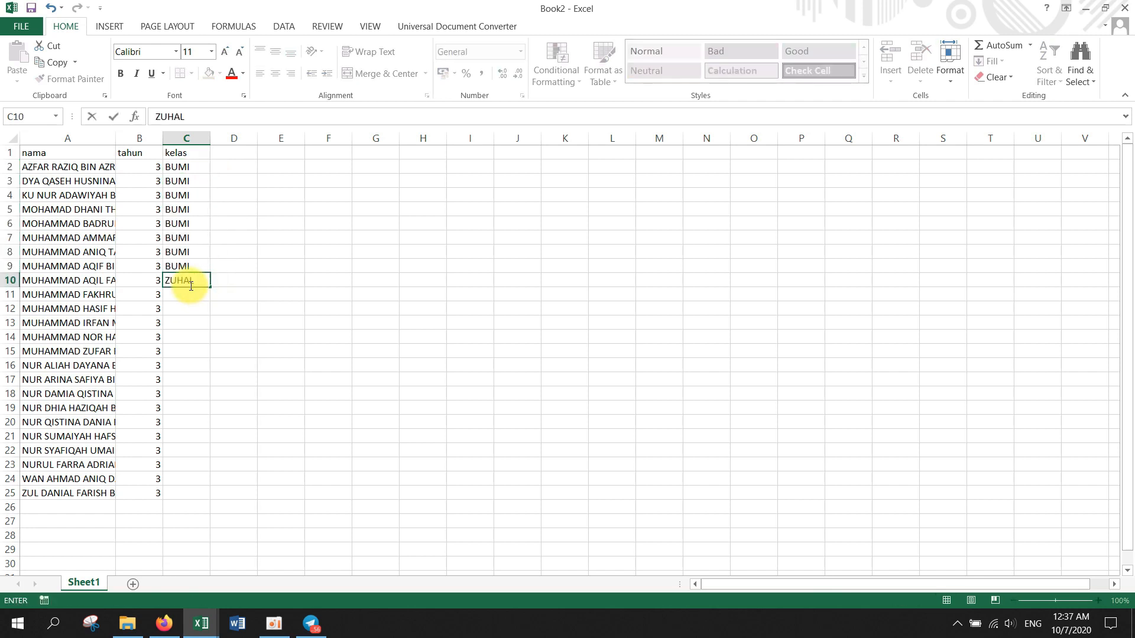
drag(210, 286, 194, 388)
click(193, 394)
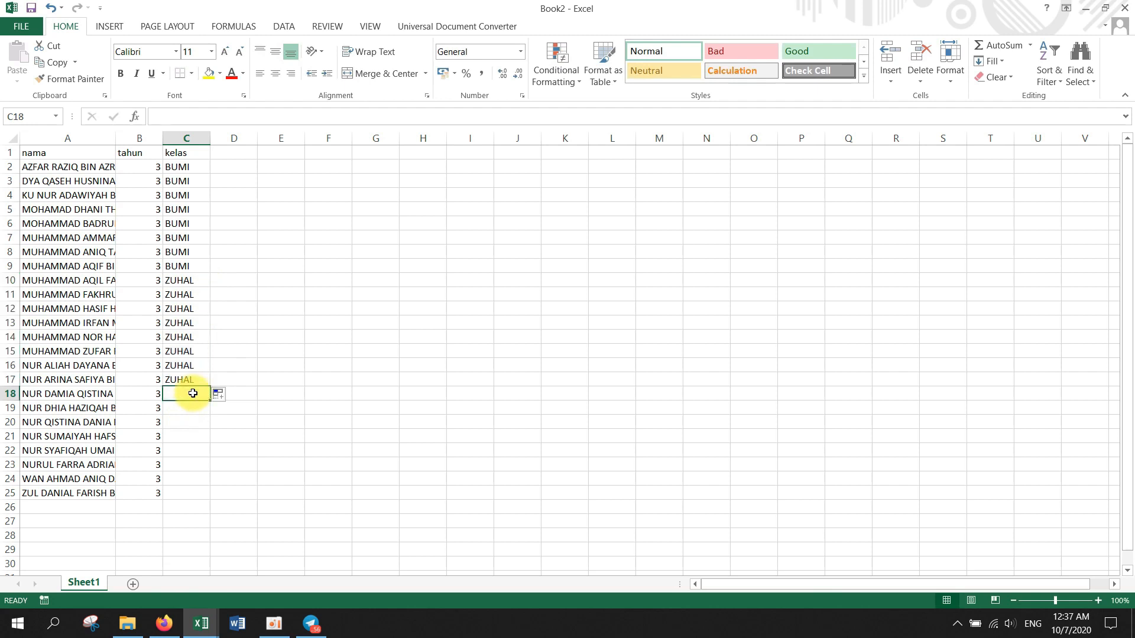
text(MARIKH)
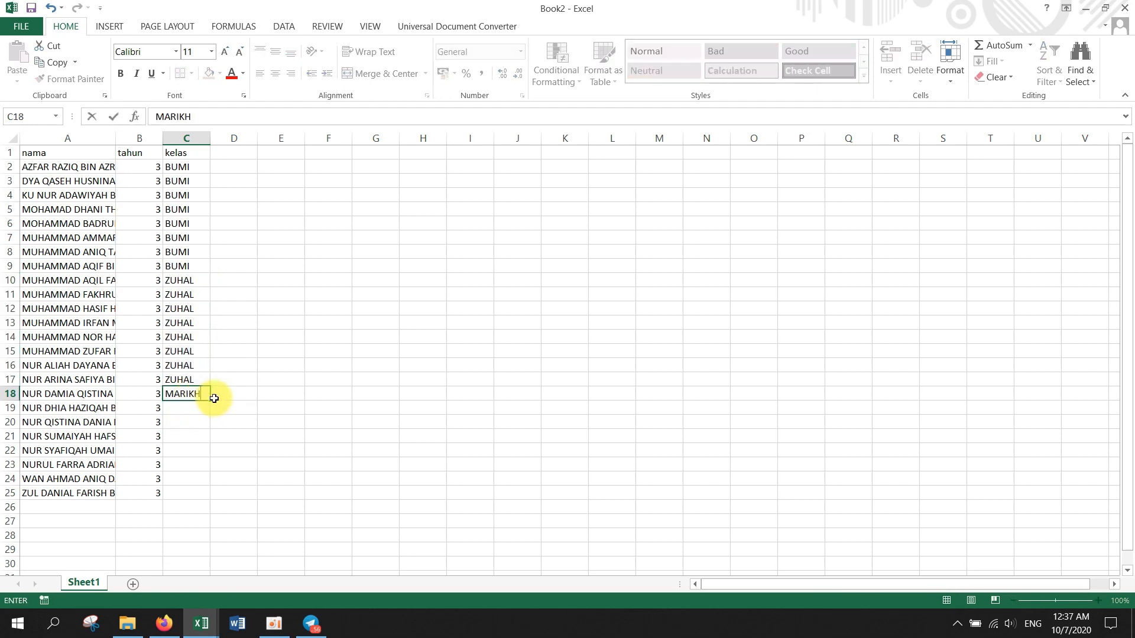
drag(213, 400, 208, 498)
Set tahun to 4 for all the MARIKH pupils in B18:B25.
click(156, 394)
text(4)
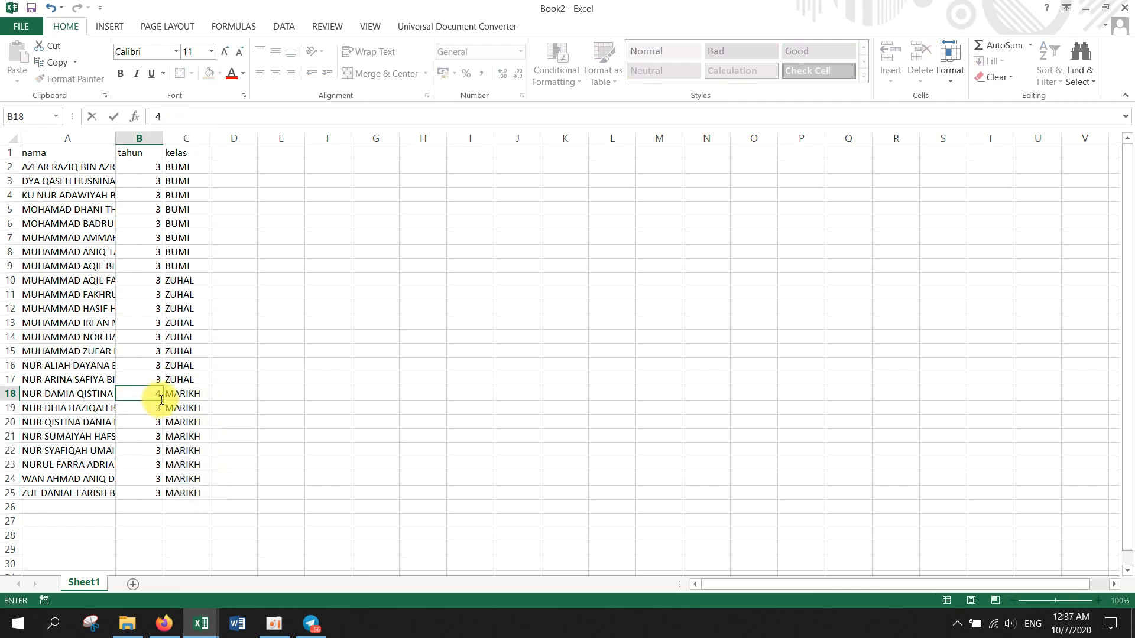
drag(163, 400, 159, 496)
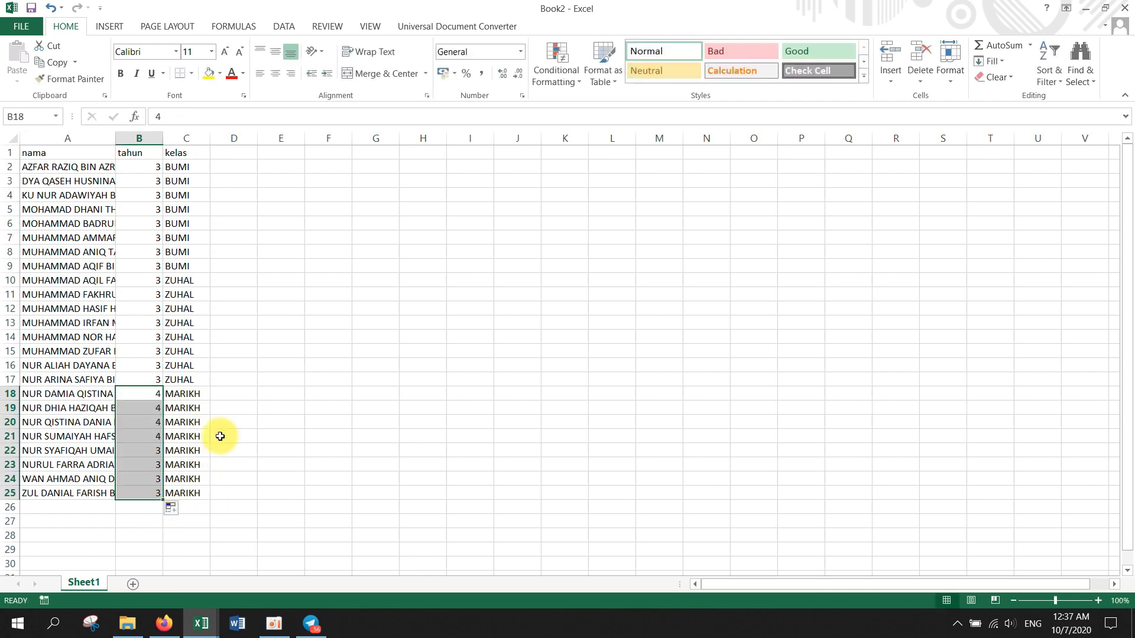
click(271, 402)
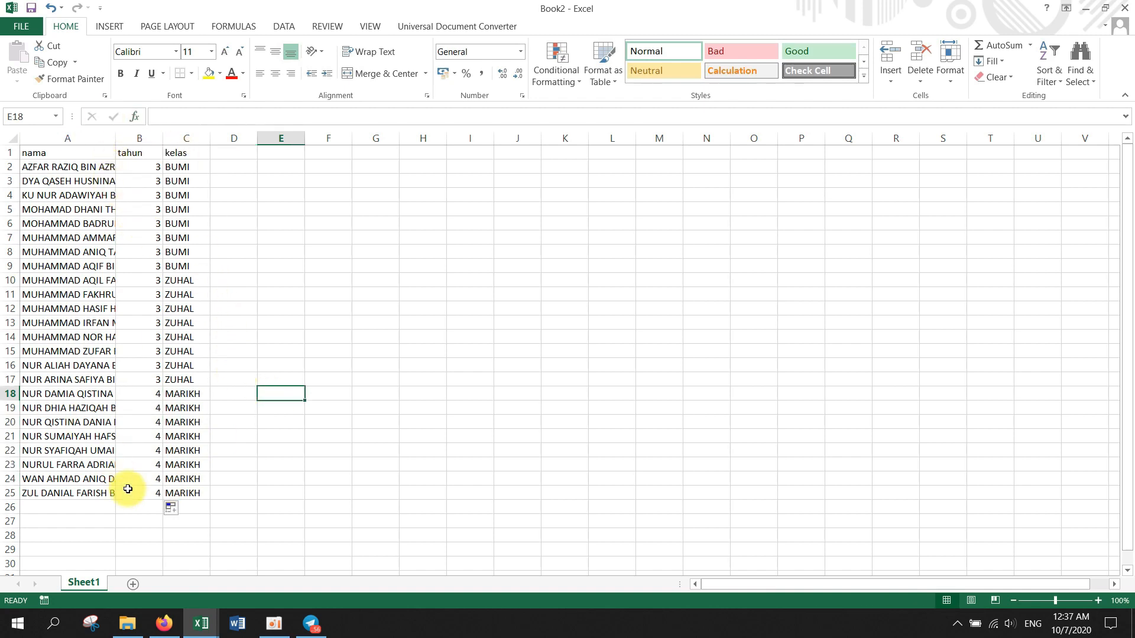
Copy the pupil table A1:C25 with its headers, and add a new sheet to the "tutorial e-suhu (Responses)" spreadsheet in the browser.
drag(184, 497, 47, 157)
key(ctrl+c)
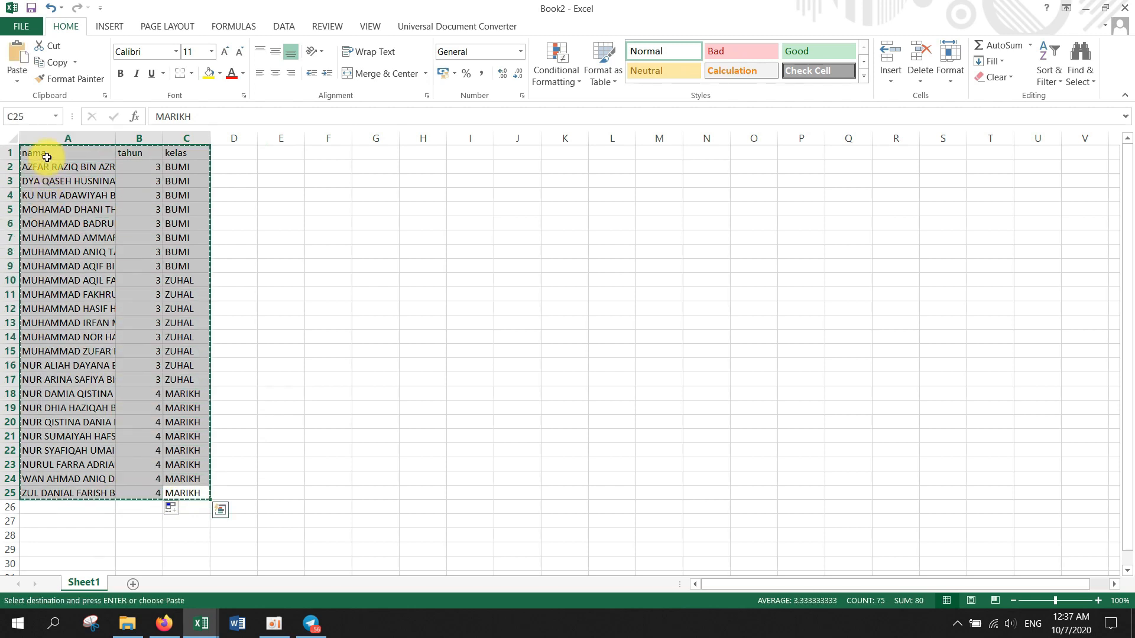
click(164, 624)
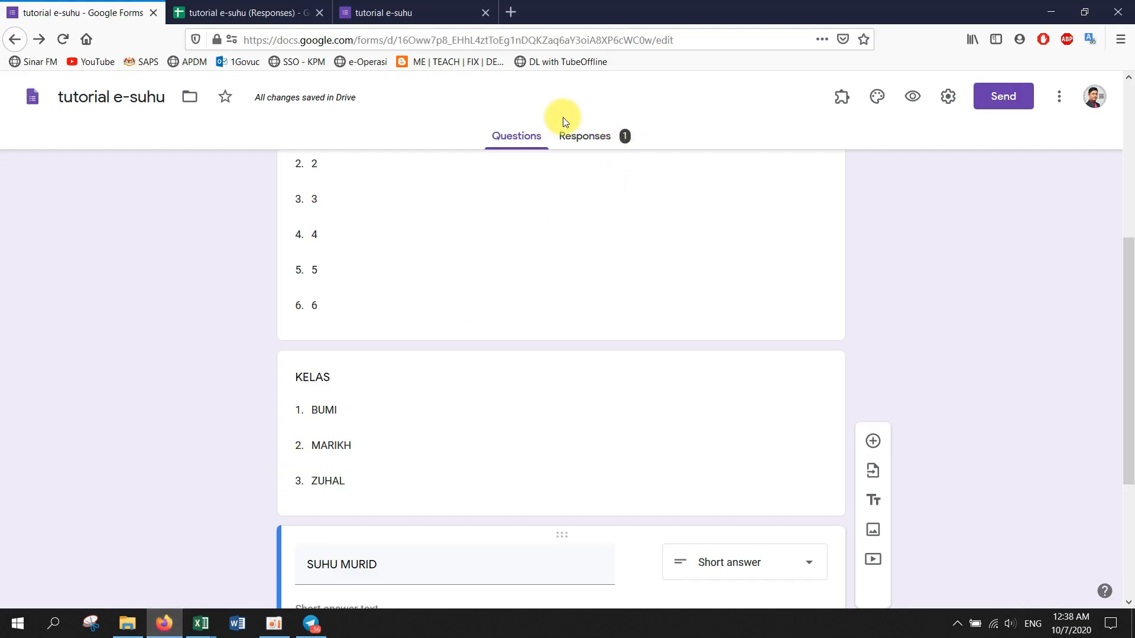
click(260, 13)
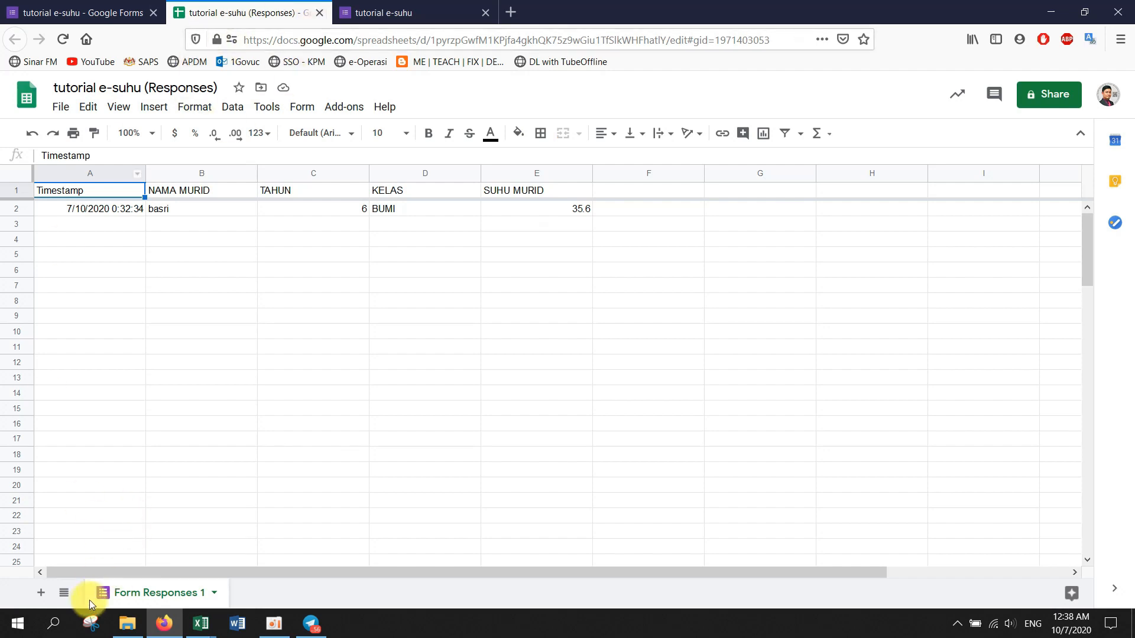
click(42, 593)
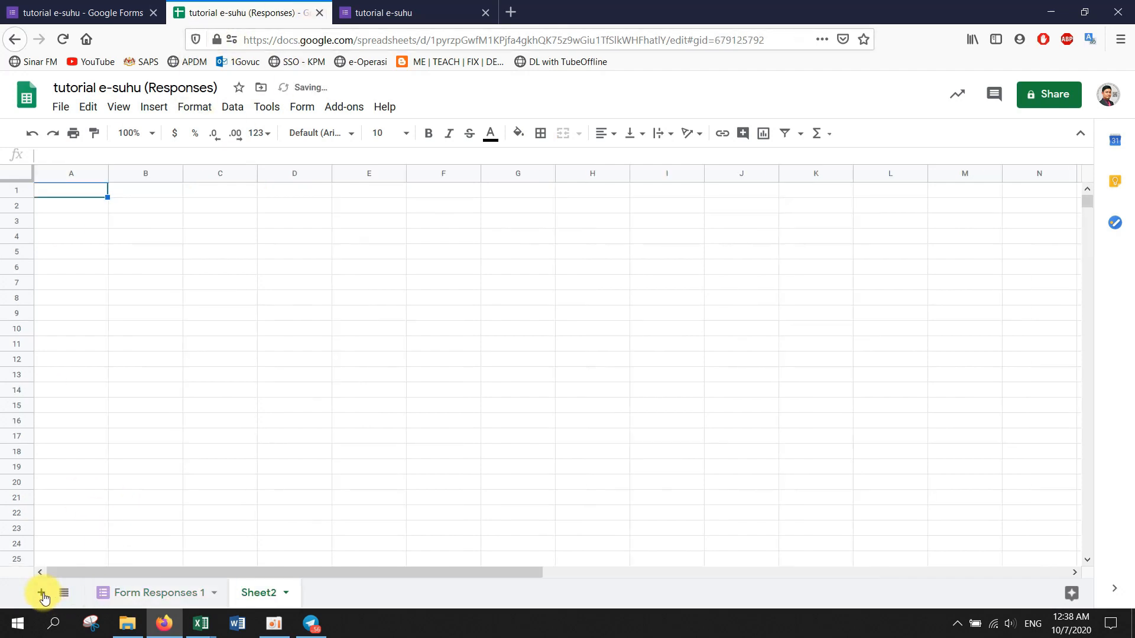
Rename the new sheet as DATA MURID and paste the copied pupil table starting at cell A1.
right_click(260, 595)
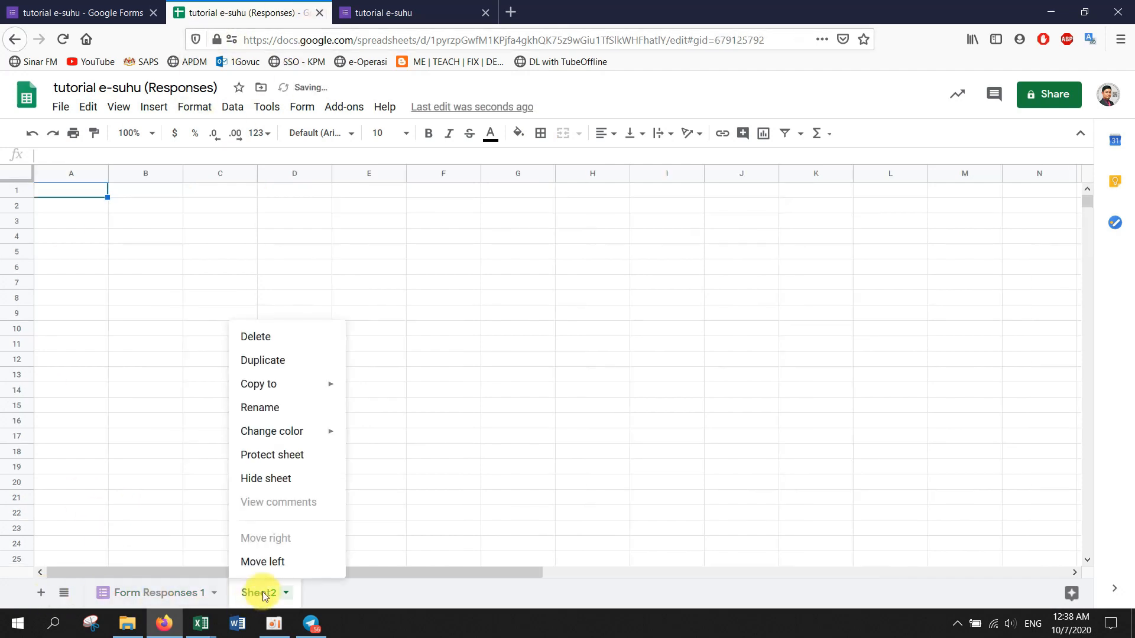
click(274, 402)
text(DATA MURID)
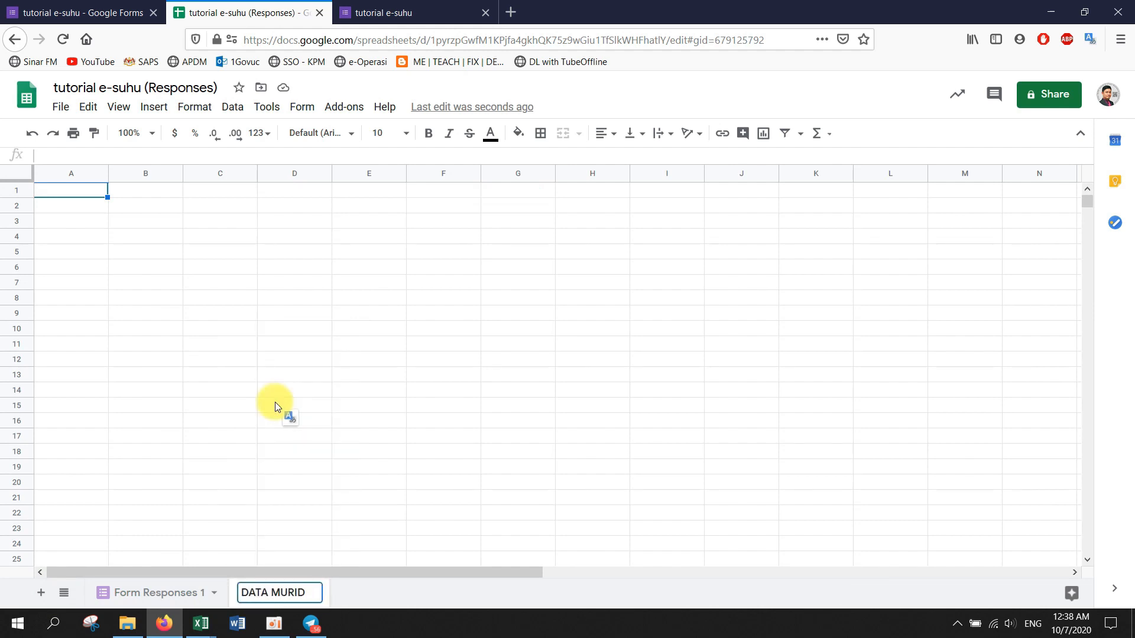
key(Return)
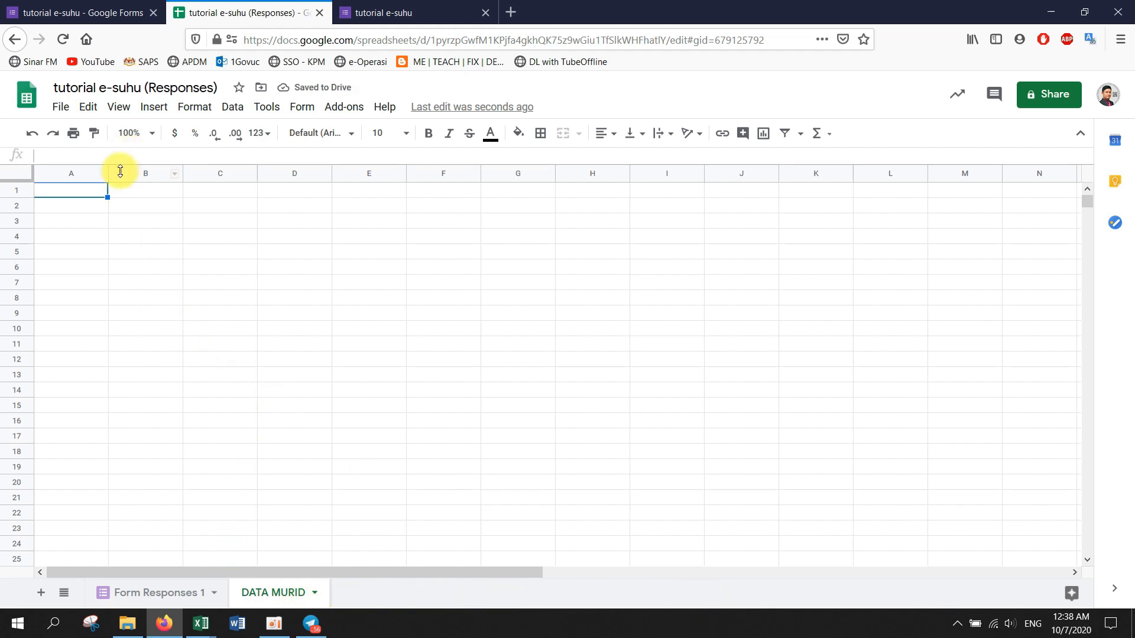
key(ctrl+v)
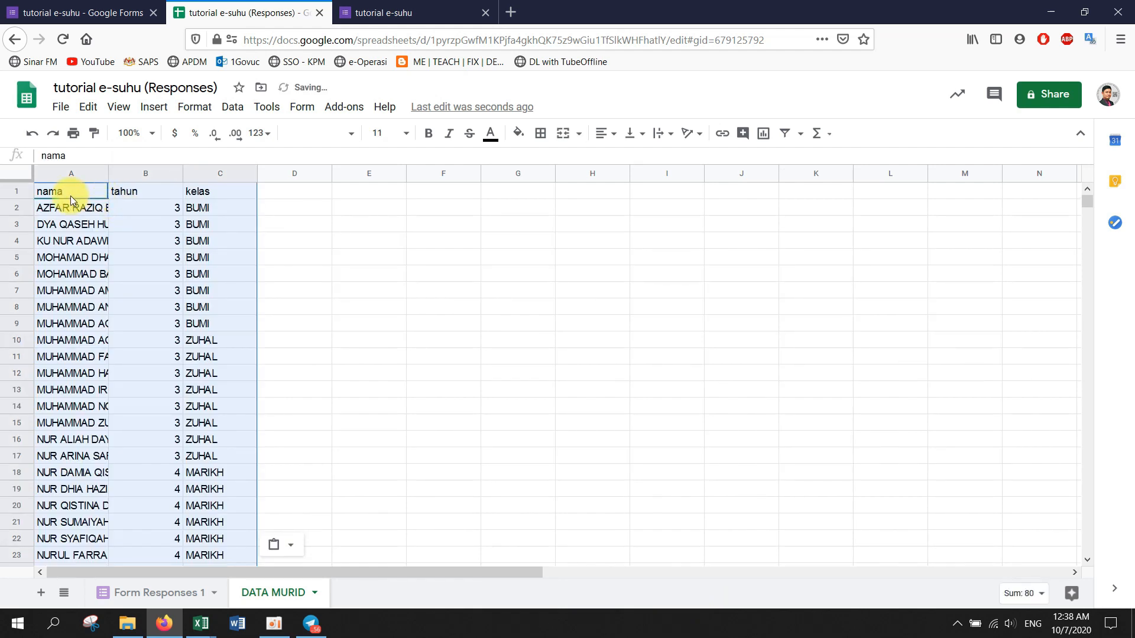
click(285, 188)
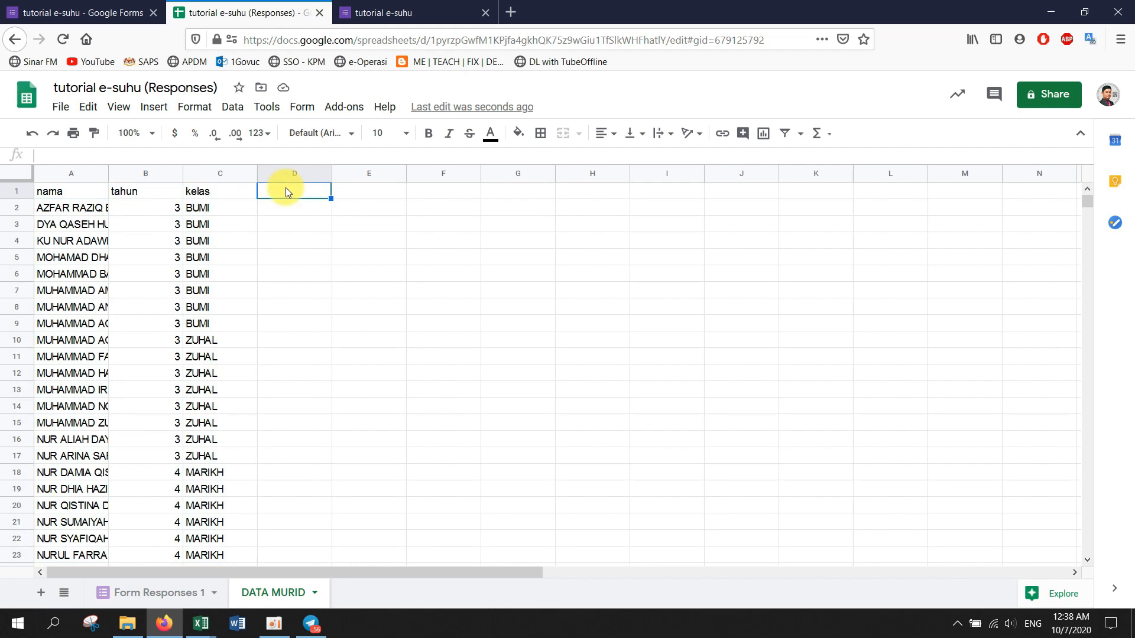
Return to the tutorial e-suhu form editor and open the form's pre-filled link page.
click(79, 9)
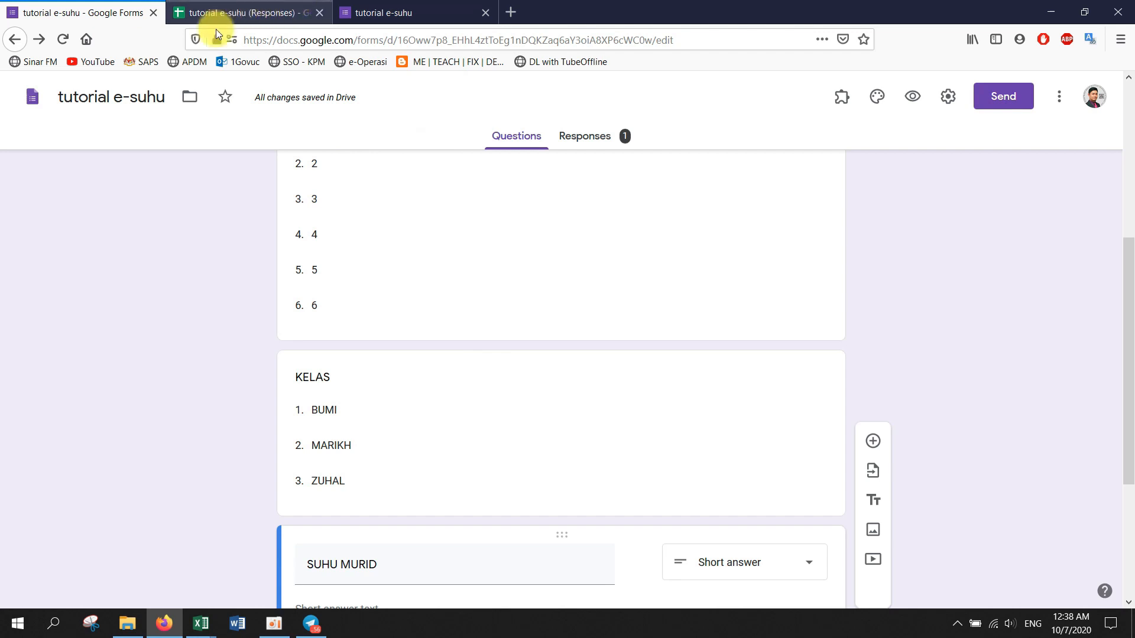
scroll(548, 323, up, 5)
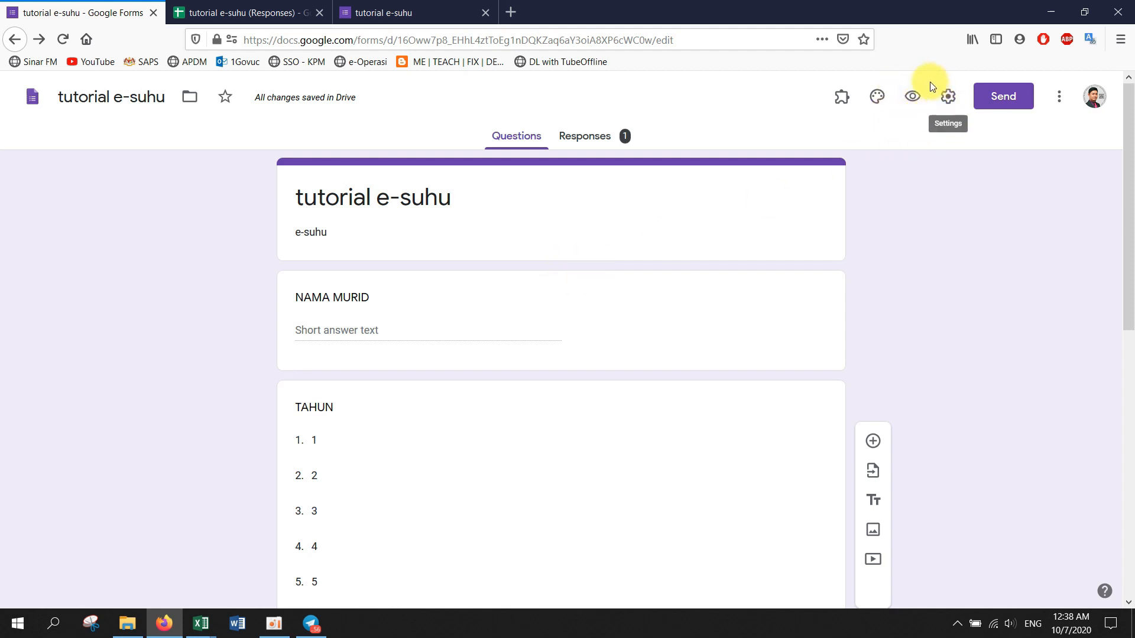
click(1057, 98)
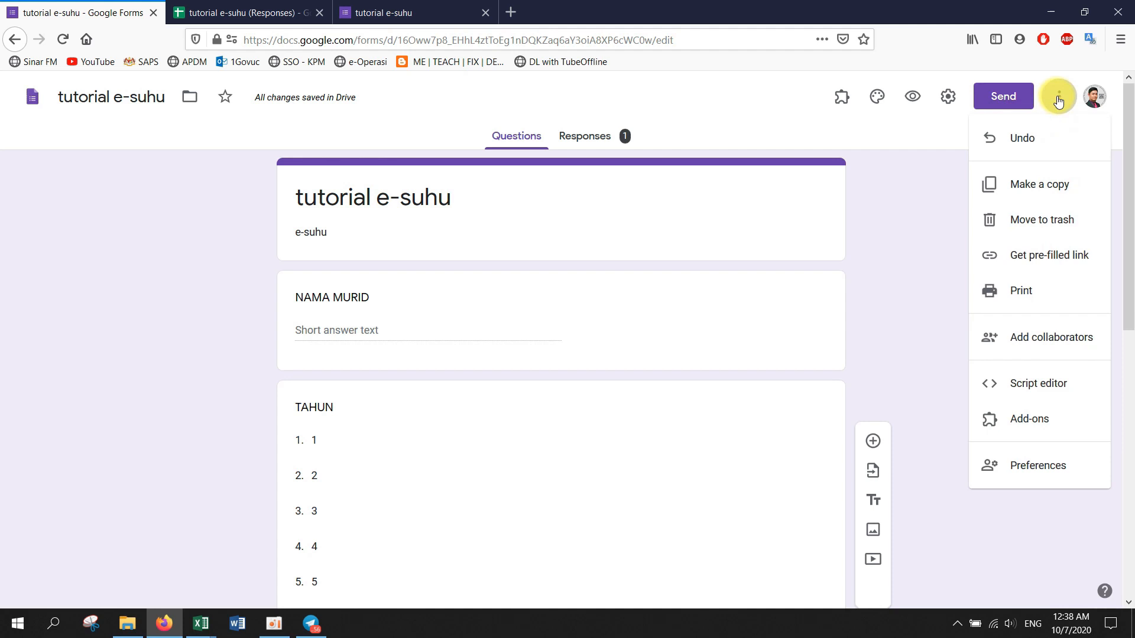
click(1029, 258)
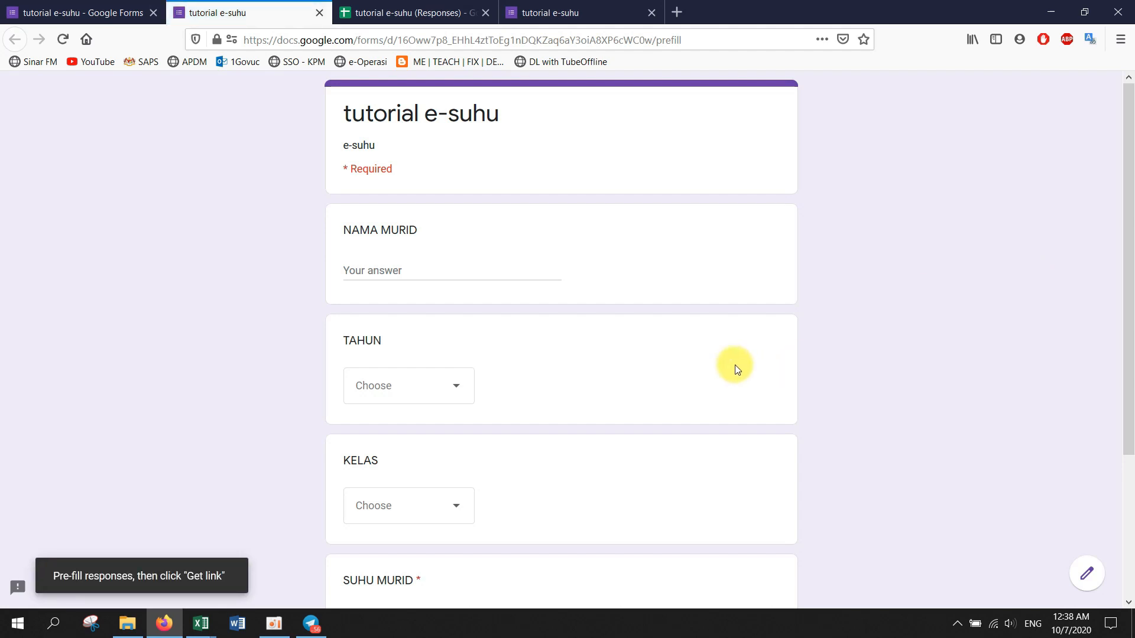
Pre-fill the form with a sample pupil name in NAMA MURID, TAHUN 4, KELAS MARIKH and SUHU MURID 36.8.
click(536, 276)
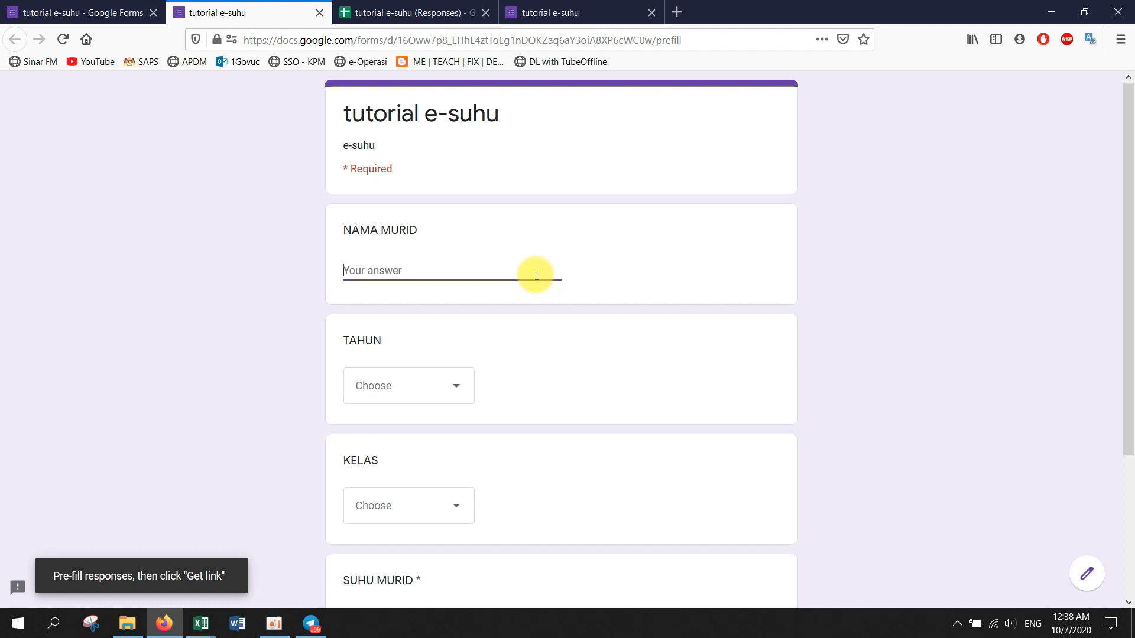
text(amira)
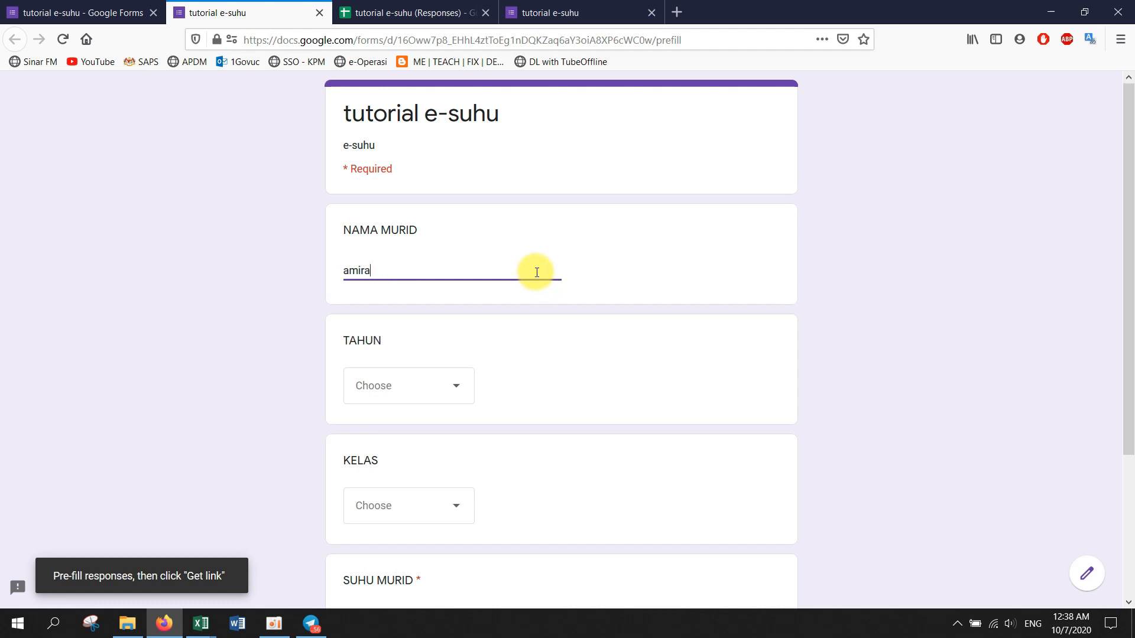
click(454, 391)
click(406, 494)
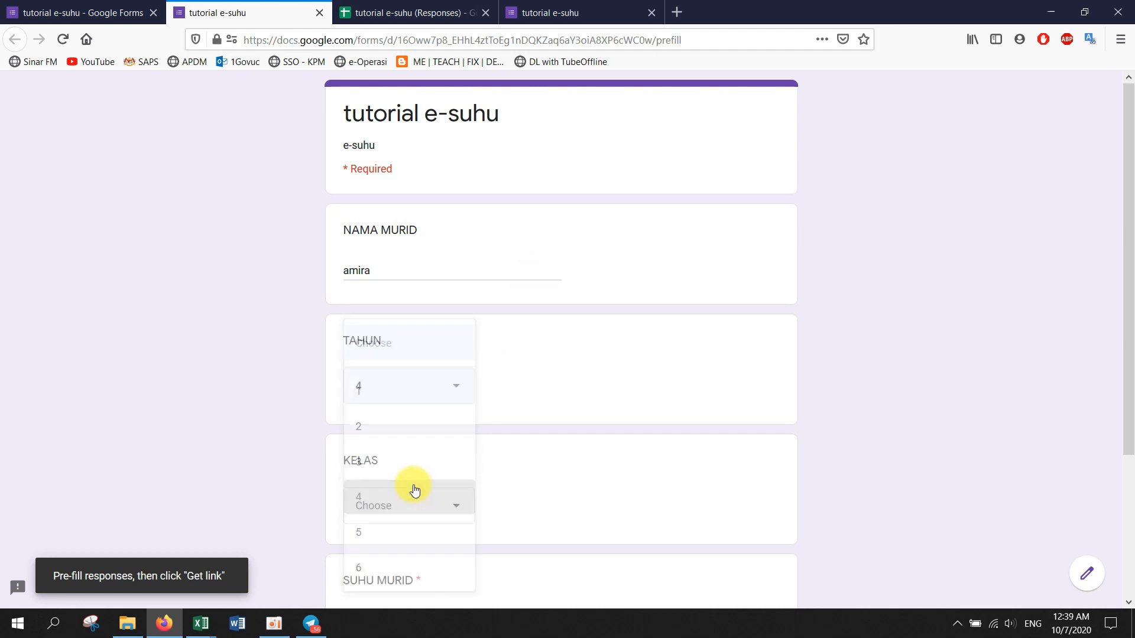
scroll(412, 489, down, 3)
click(460, 365)
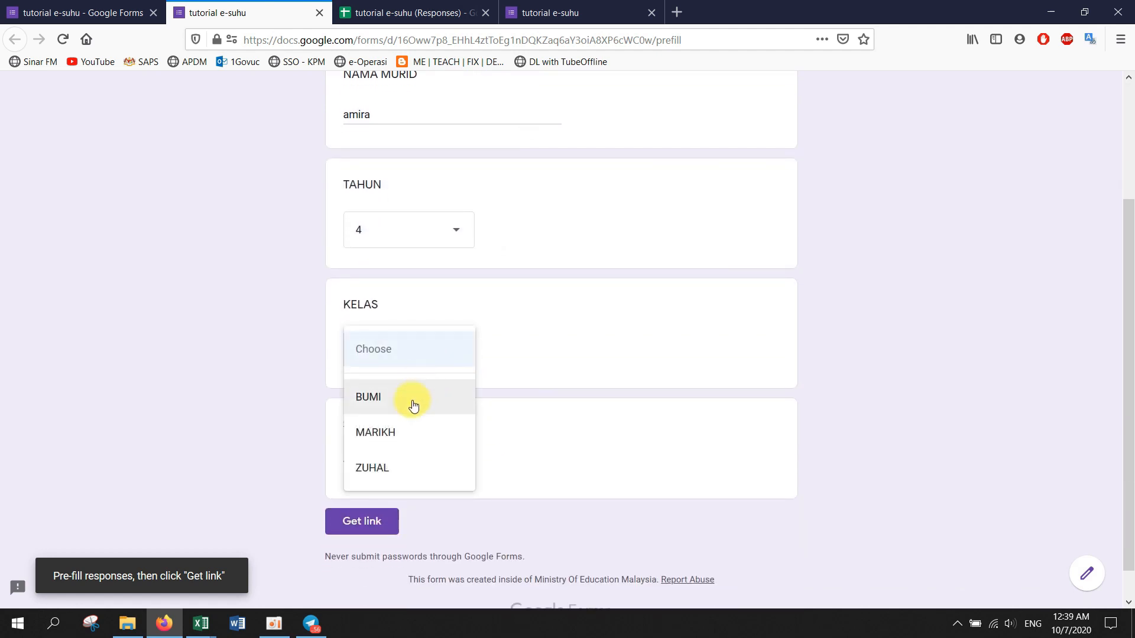
click(404, 437)
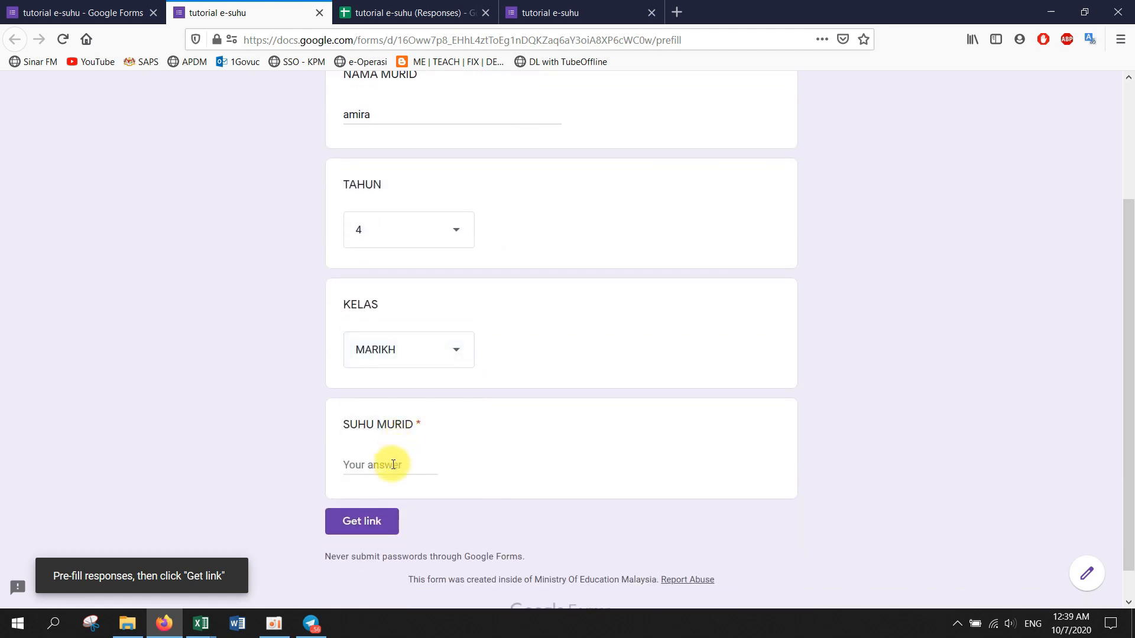
click(390, 464)
text(36.8)
Generate and copy the pre-filled link, and paste it into a new Notepad document.
click(362, 522)
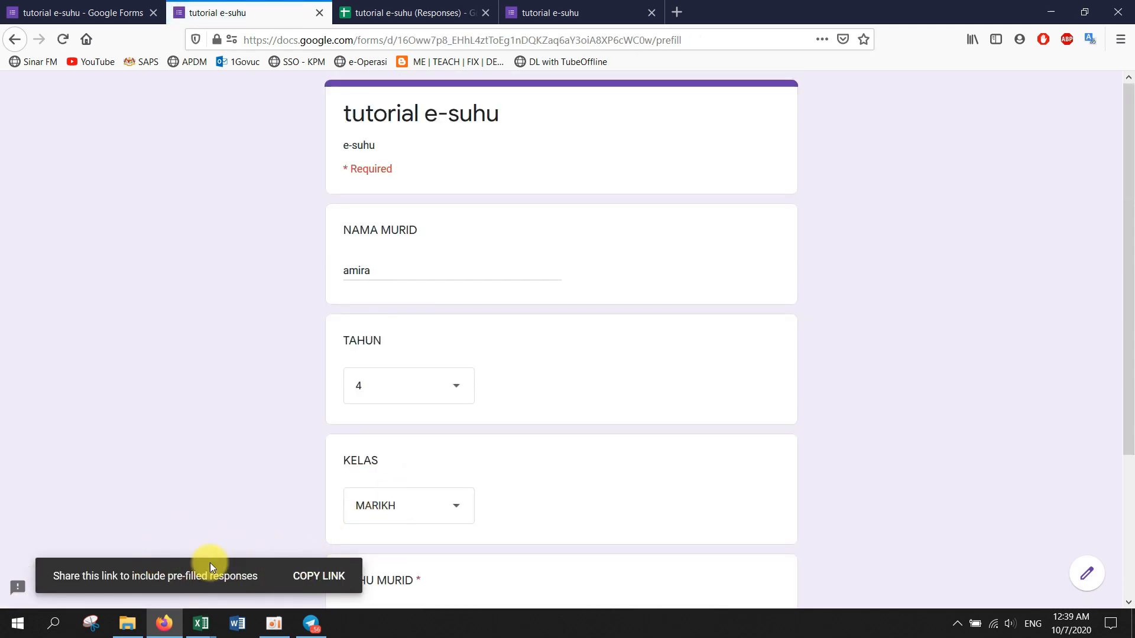
click(329, 577)
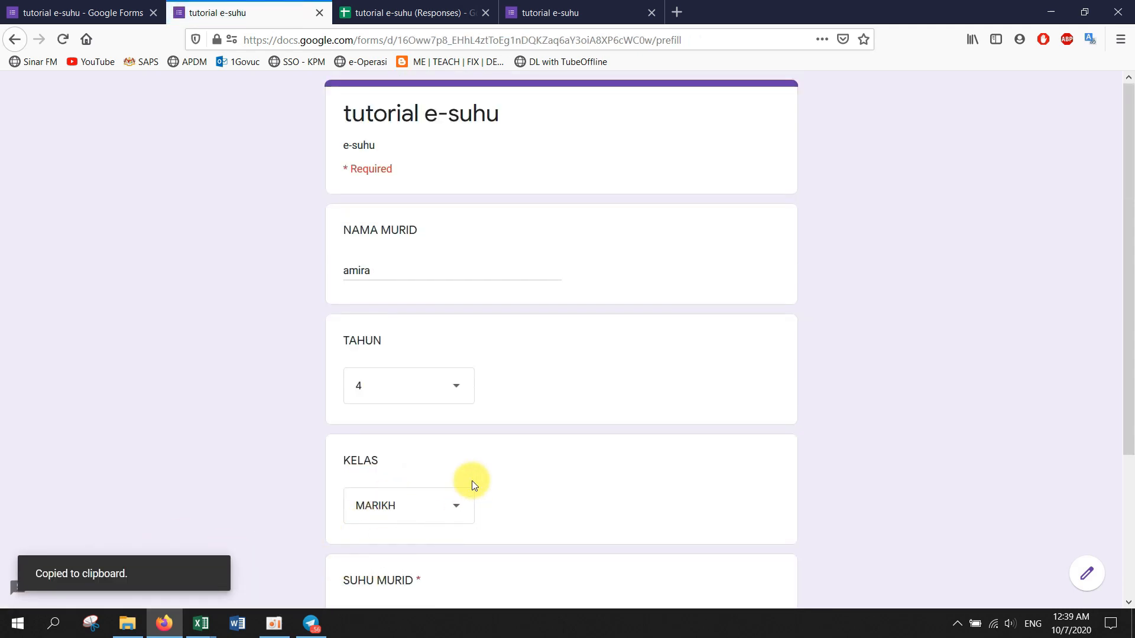
click(53, 624)
text(note)
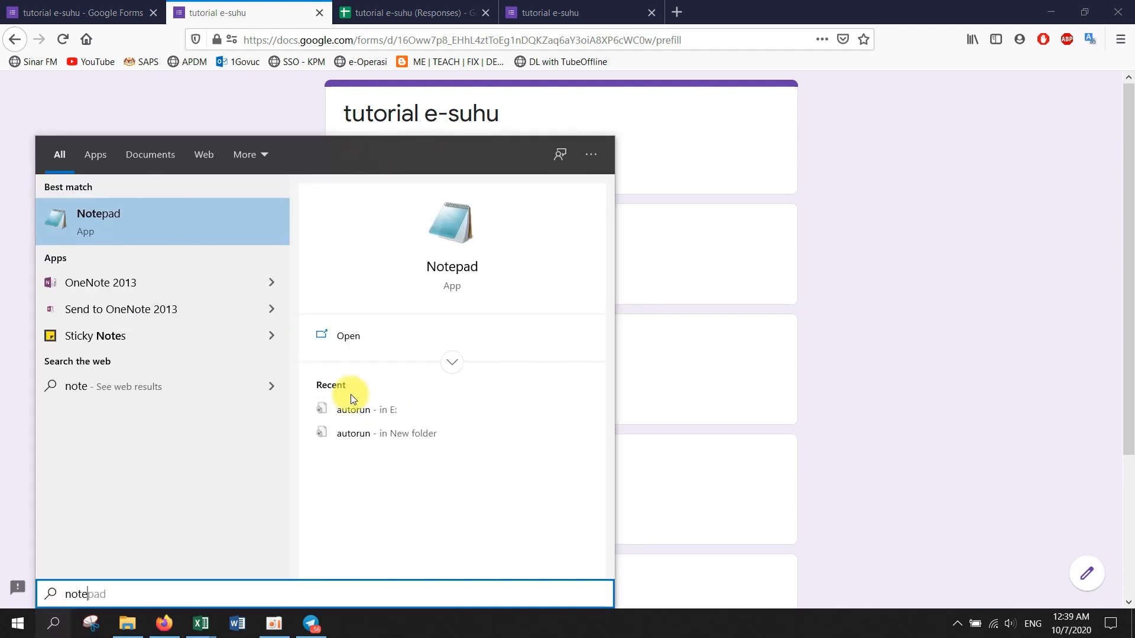
click(229, 232)
key(ctrl+v)
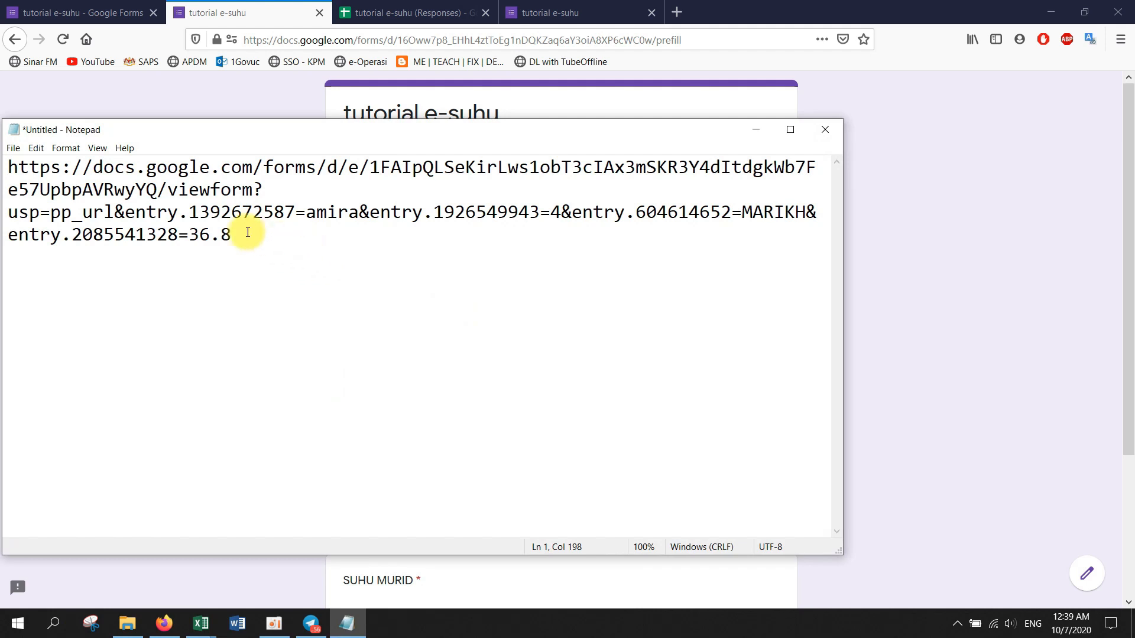
Copy the whole pre-filled link from Notepad and open it in a new browser tab.
drag(247, 234, 9, 168)
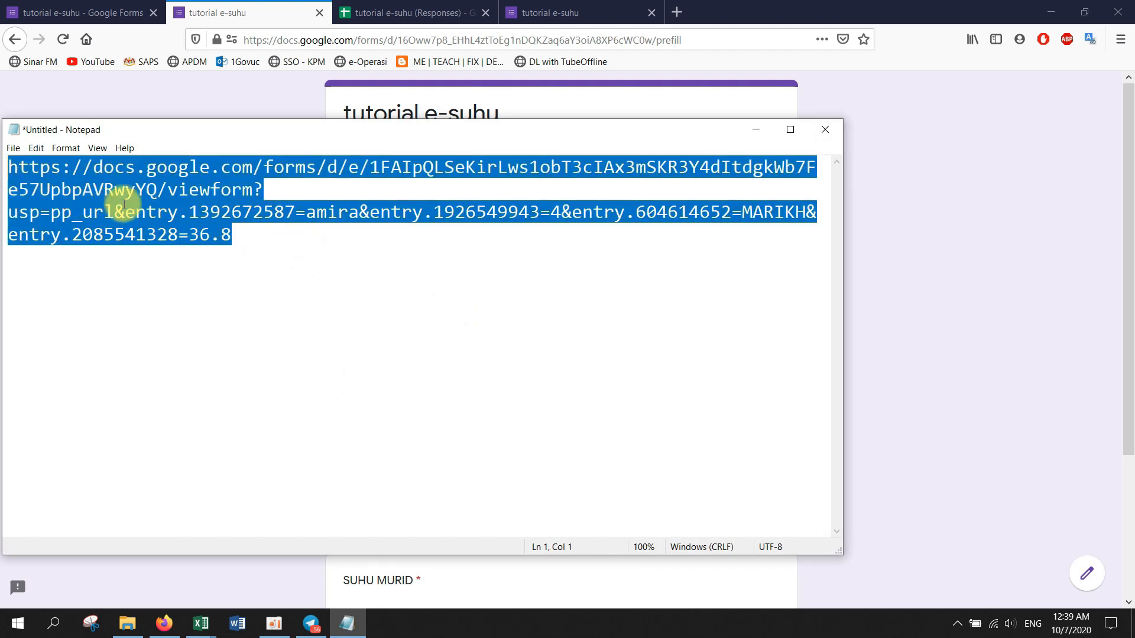
right_click(152, 228)
click(155, 240)
click(677, 11)
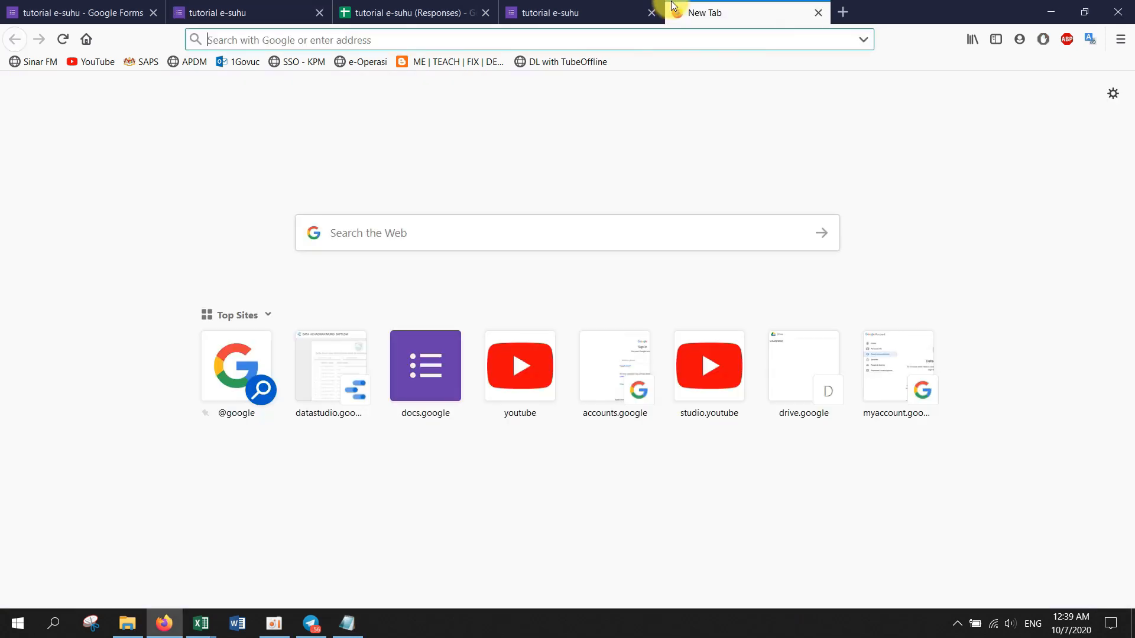
key(ctrl+v)
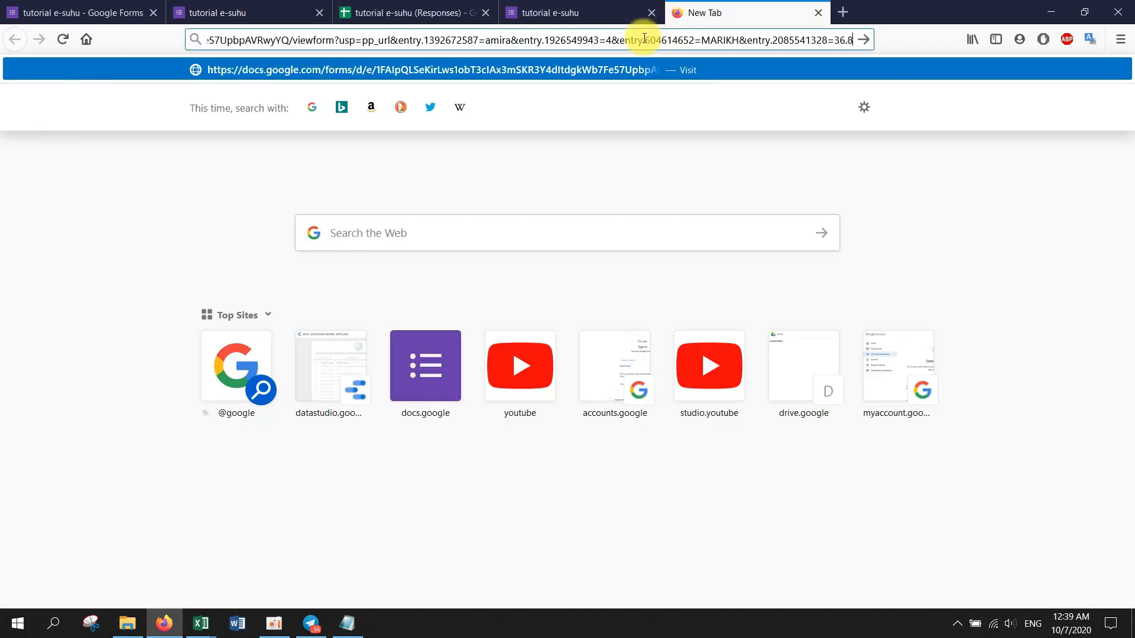
key(Return)
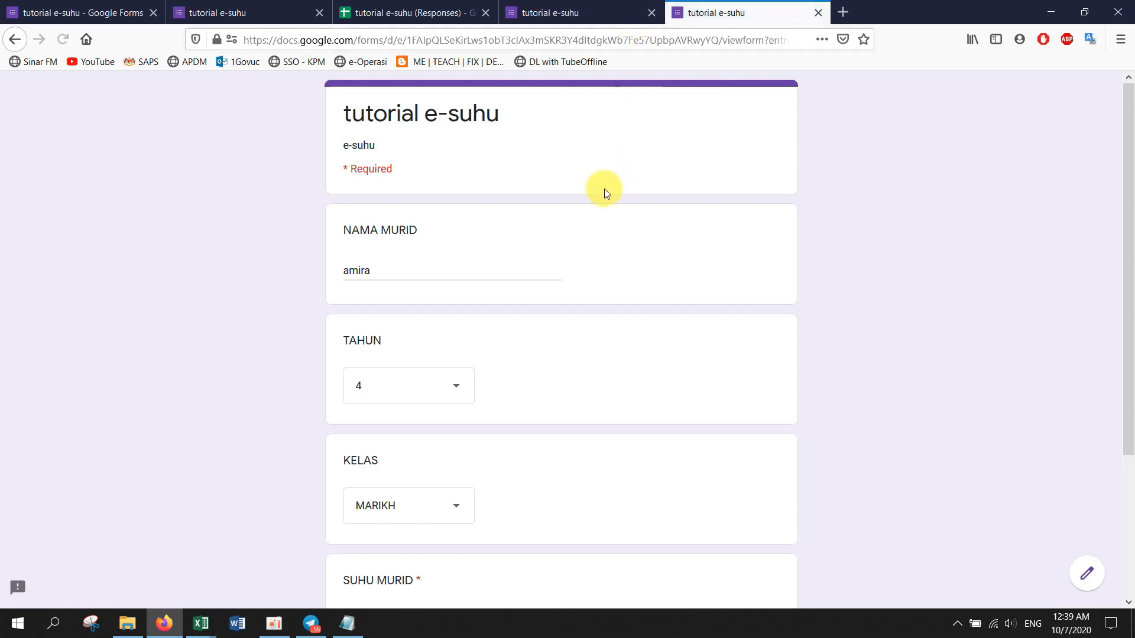
Check the pre-filled answers down to SUHU MURID in the opened form, and close its tab without submitting.
scroll(419, 260, down, 1)
scroll(414, 284, down, 2)
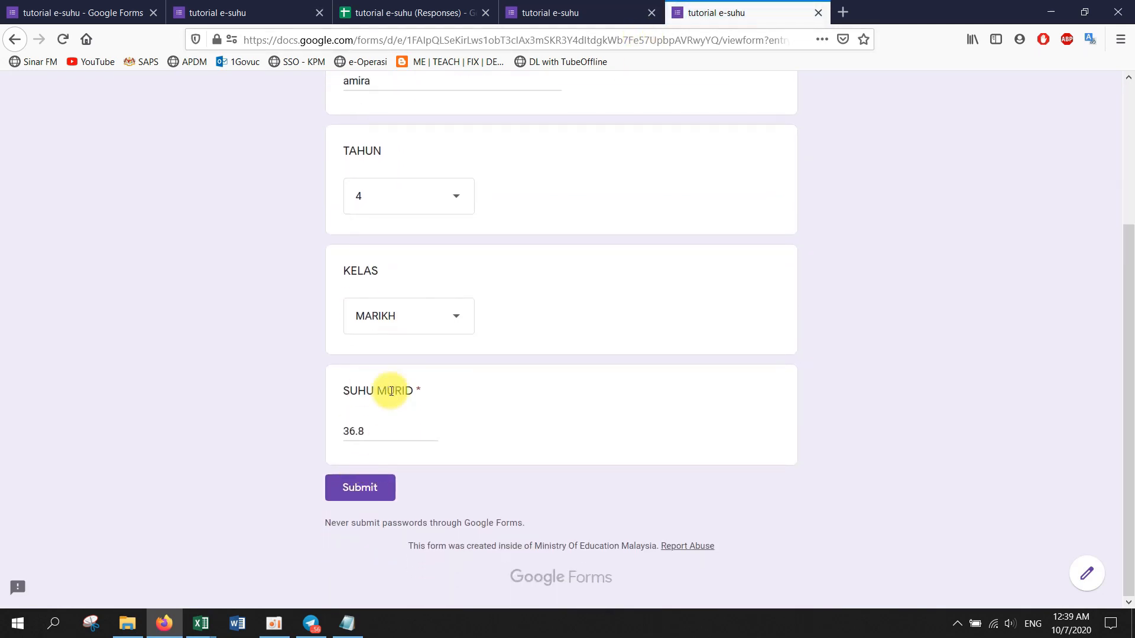
scroll(355, 338, up, 3)
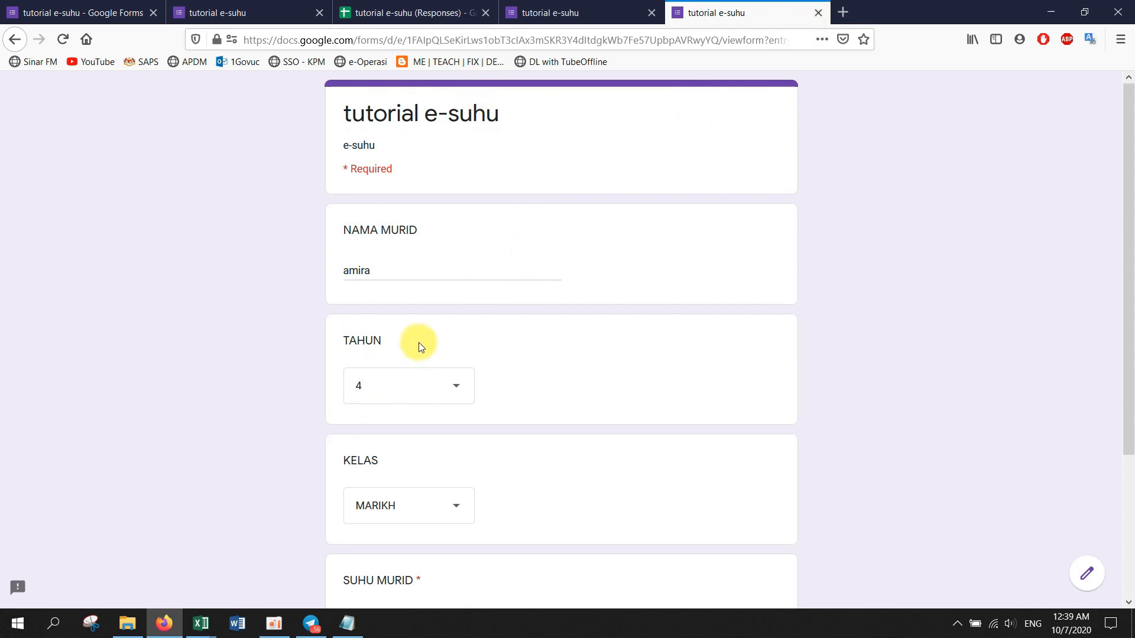
click(819, 13)
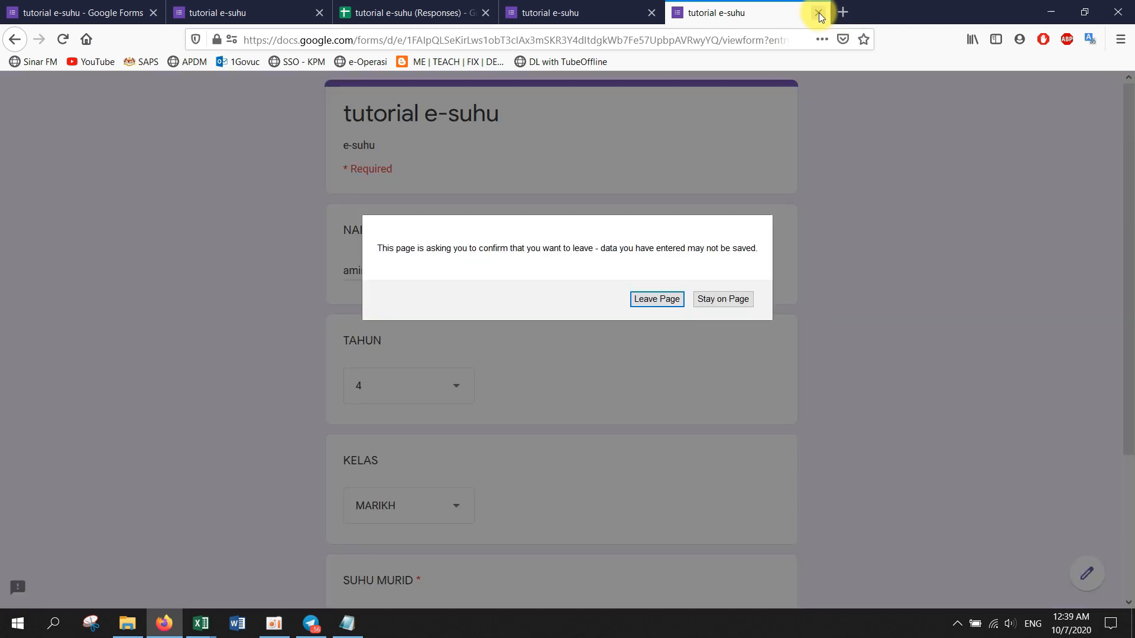
click(657, 300)
Review the column headers of Form Responses 1 in the responses spreadsheet, and go back to the DATA MURID sheet.
click(409, 13)
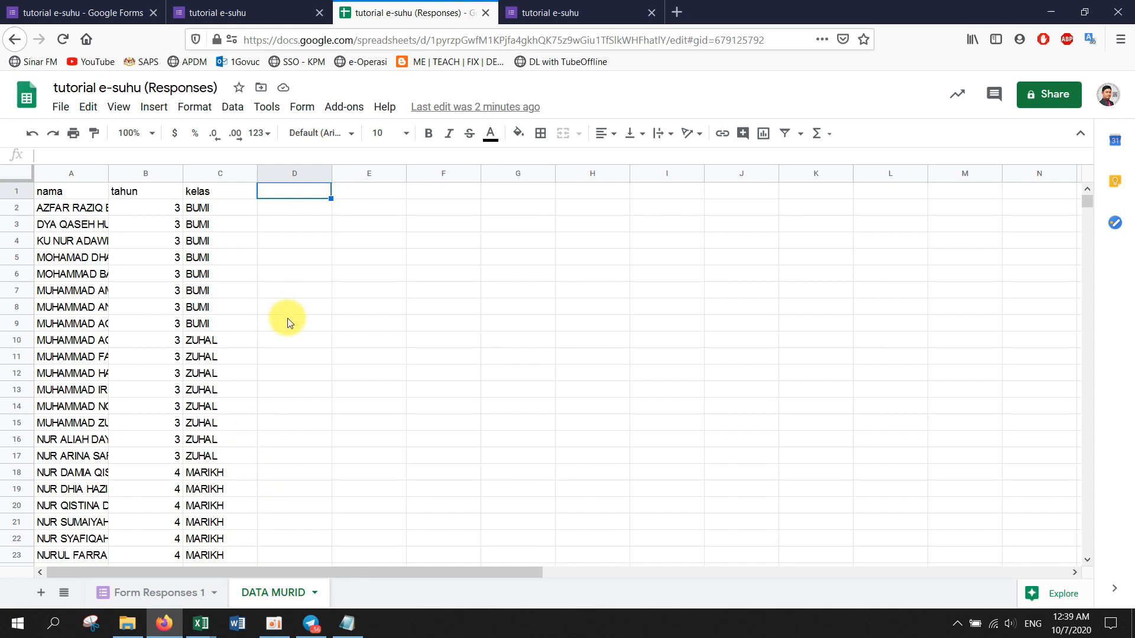
click(153, 593)
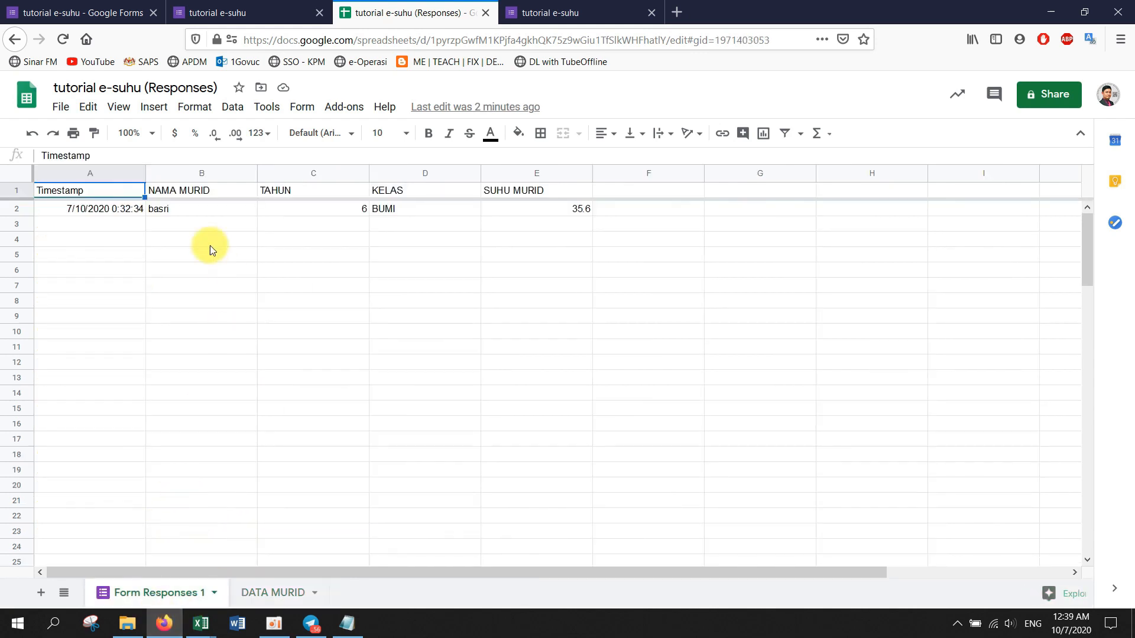
click(243, 594)
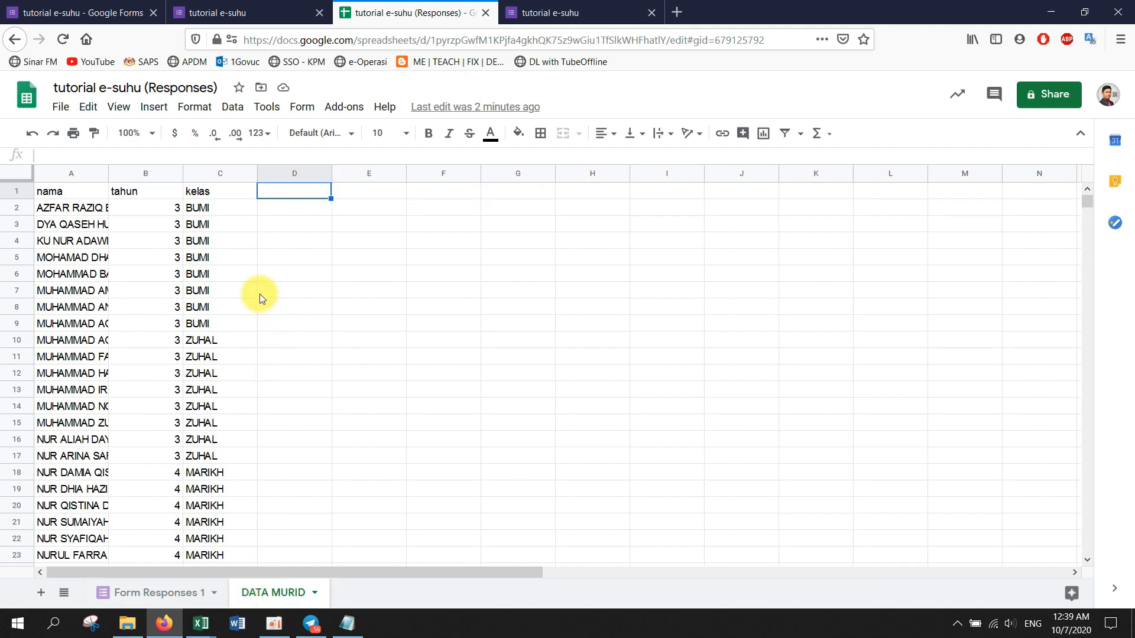
Enter the headers ULR NAMA, URL TAHUN and URL KELAS in cells D1, E1 and F1 of the DATA MURID sheet.
double_click(291, 191)
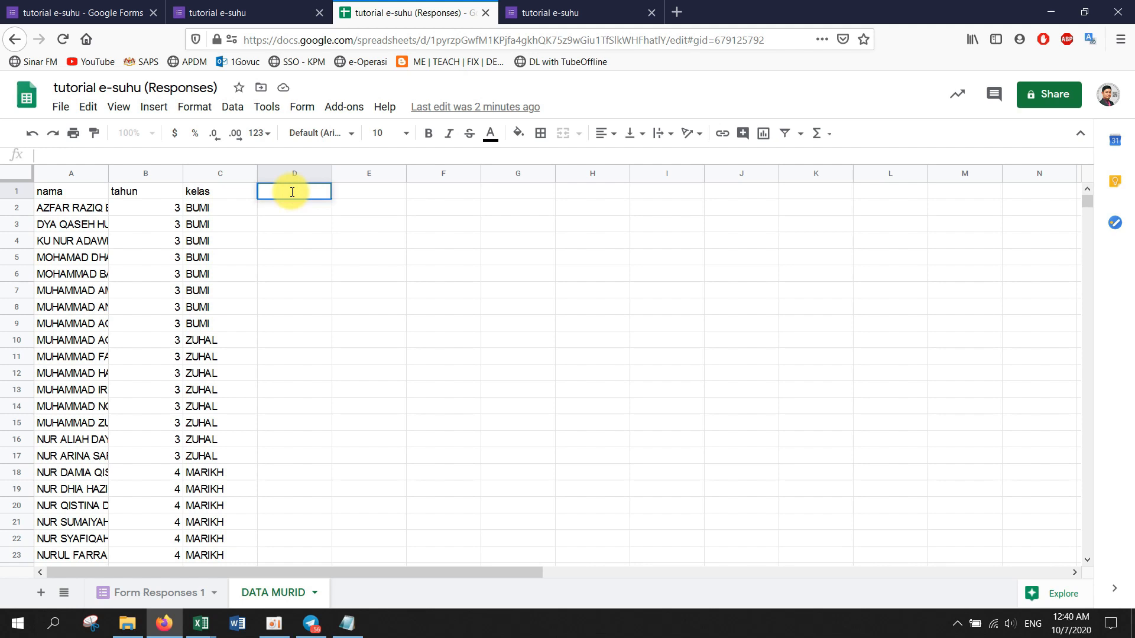
text(ULR NAMA)
click(345, 189)
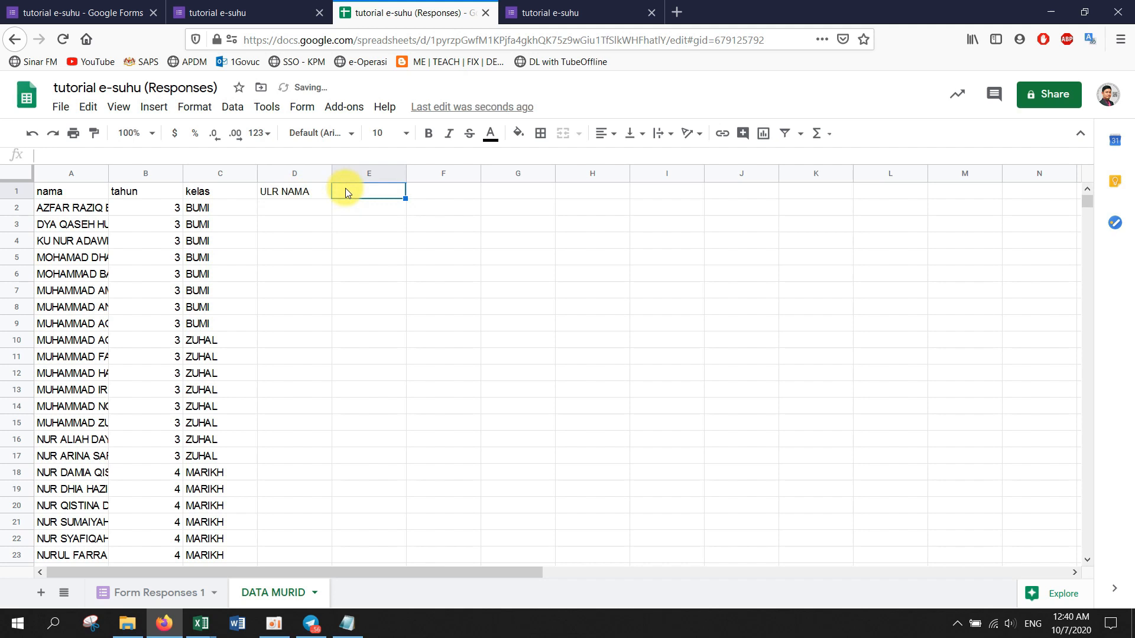
text(URL TAHUN)
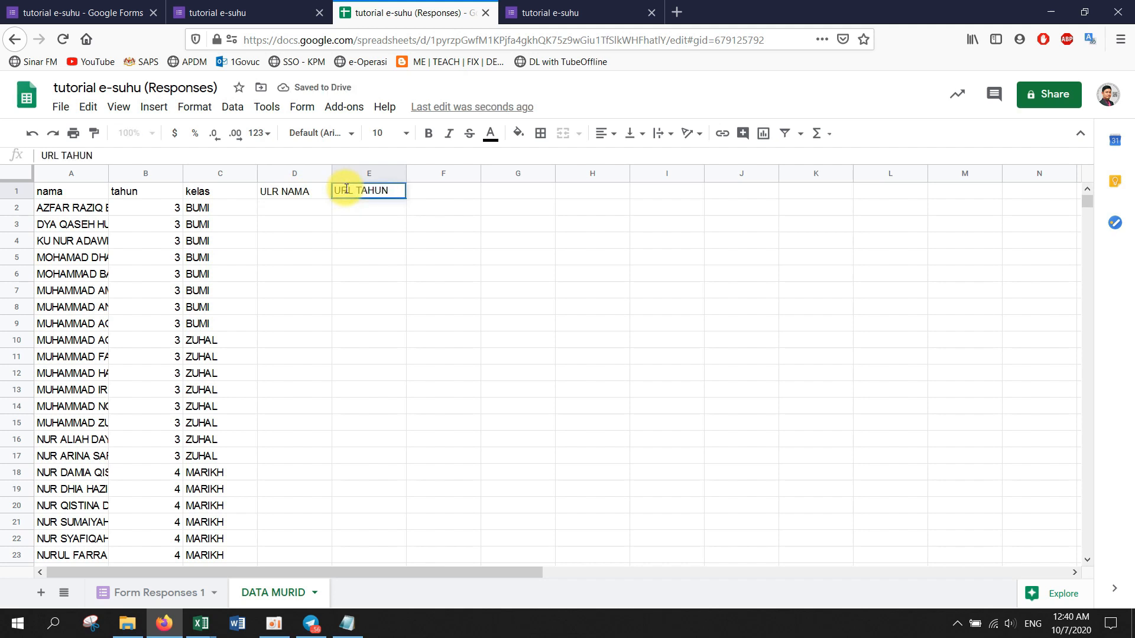
click(445, 200)
text(URL KELAS)
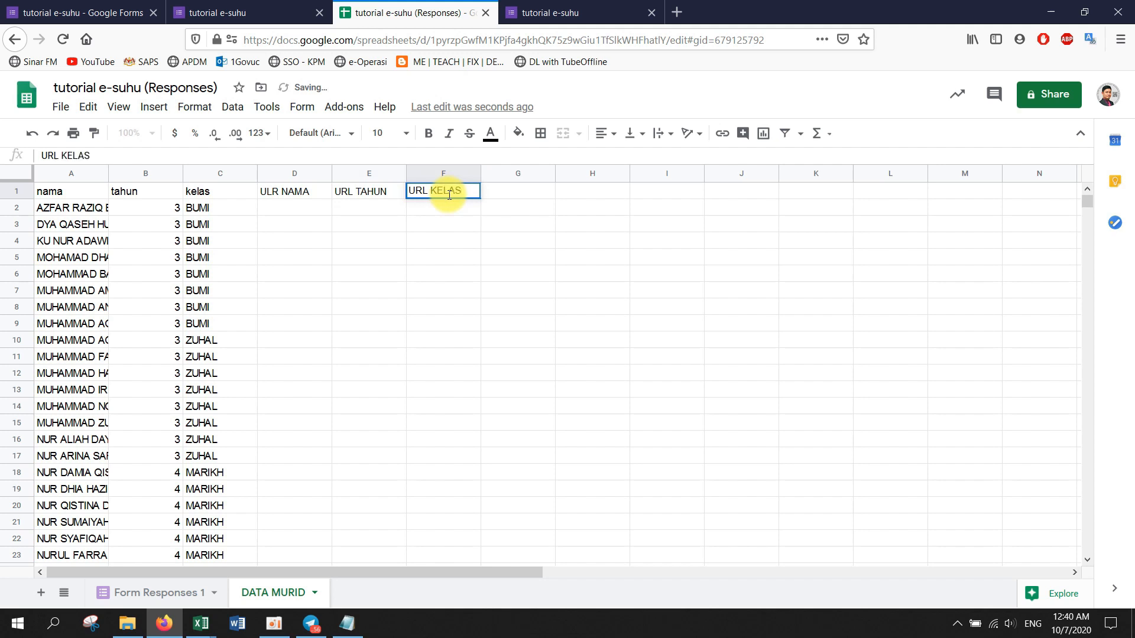
Add the headers QR URL in cell G1 and QR IMEJ in cell H1.
click(528, 193)
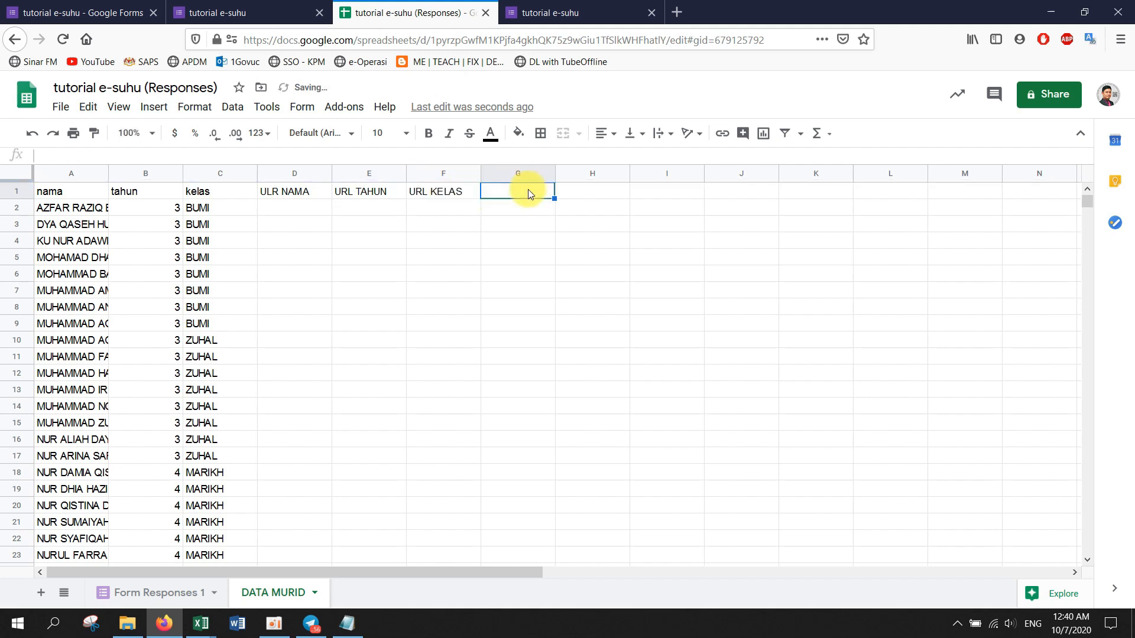
text(QR URL)
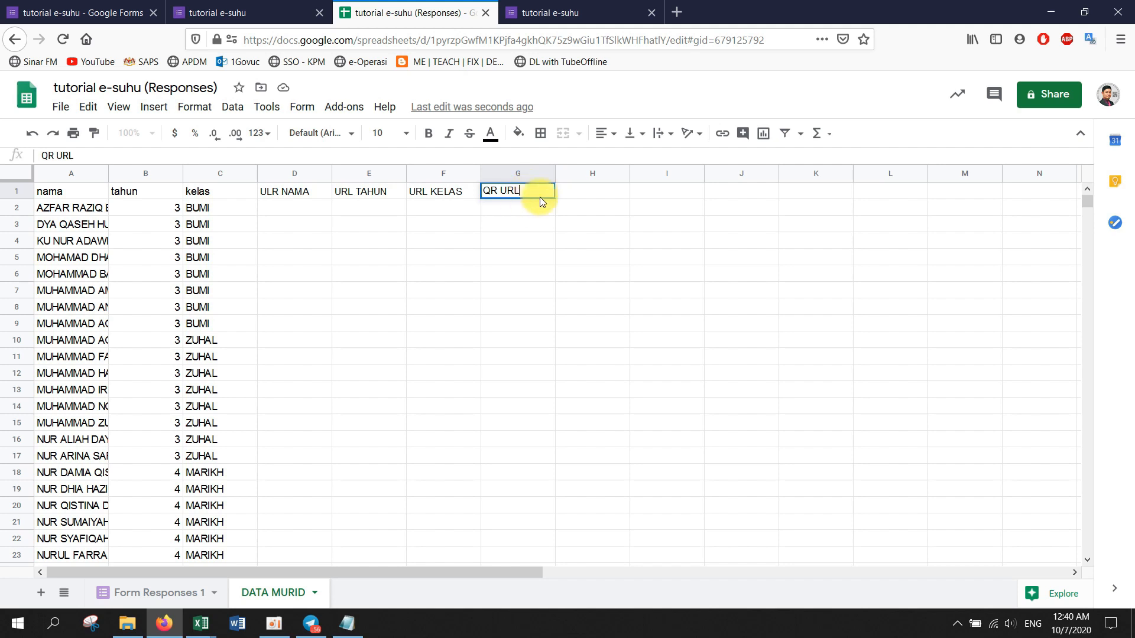
click(589, 193)
text(QR )
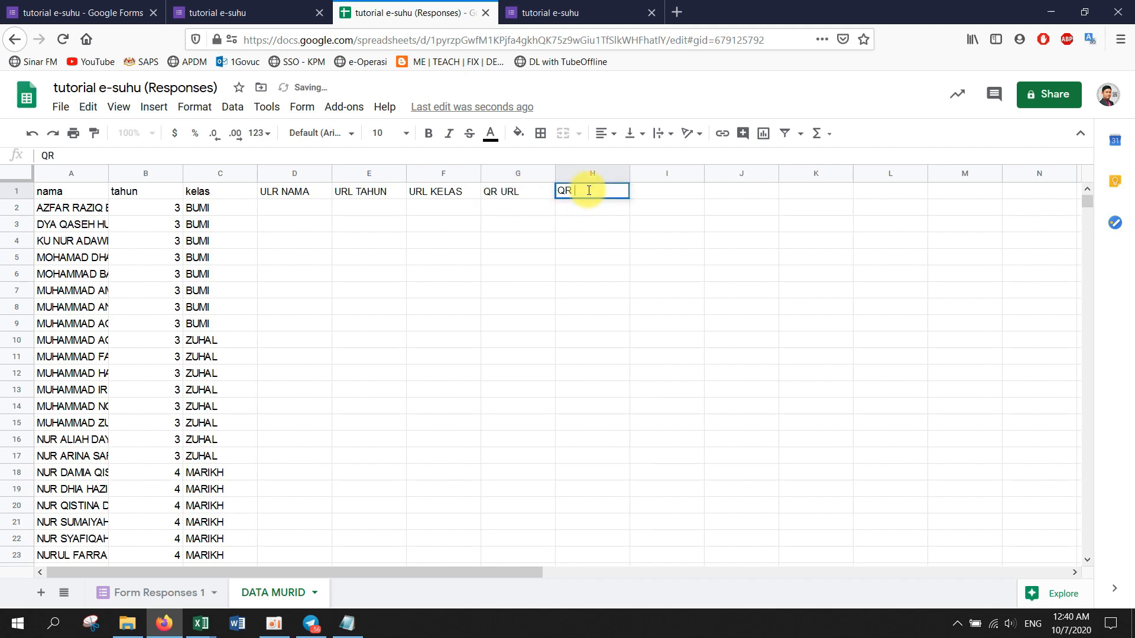
text(IMEK)
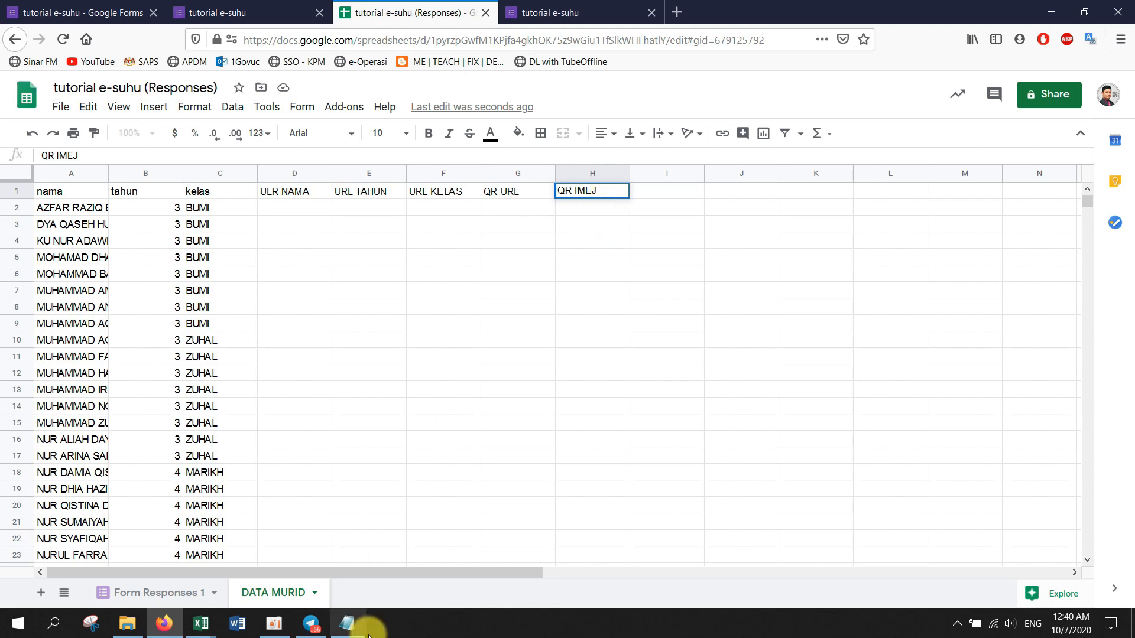
Copy the pre-filled link in Notepad from its beginning through "entry.1392672587=" and paste it into D2 under ULR NAMA.
click(354, 624)
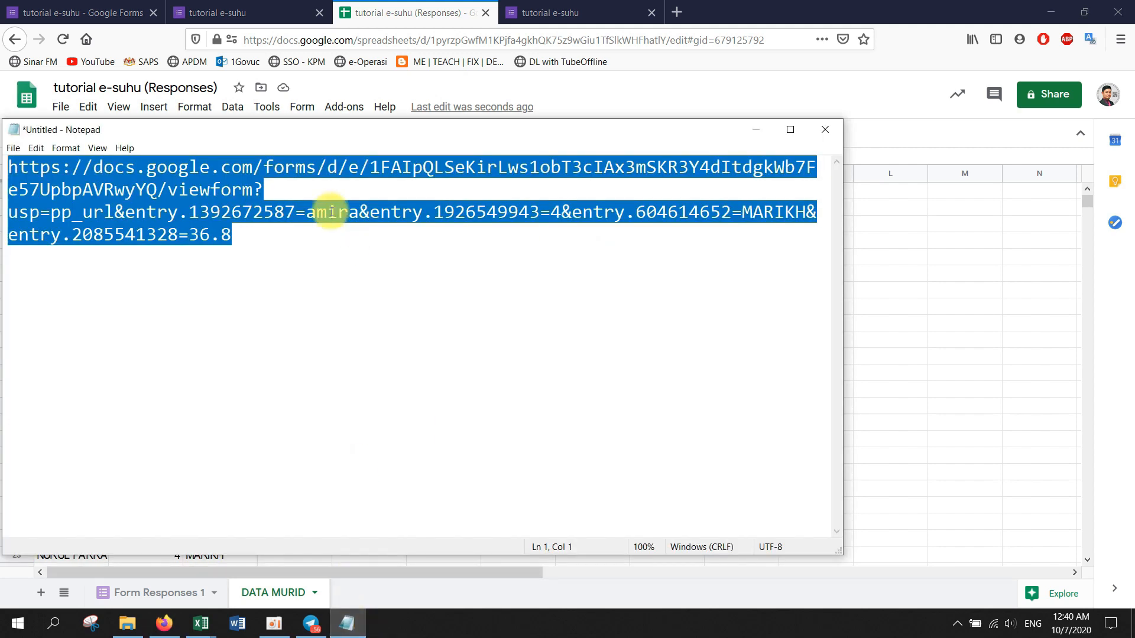
click(311, 190)
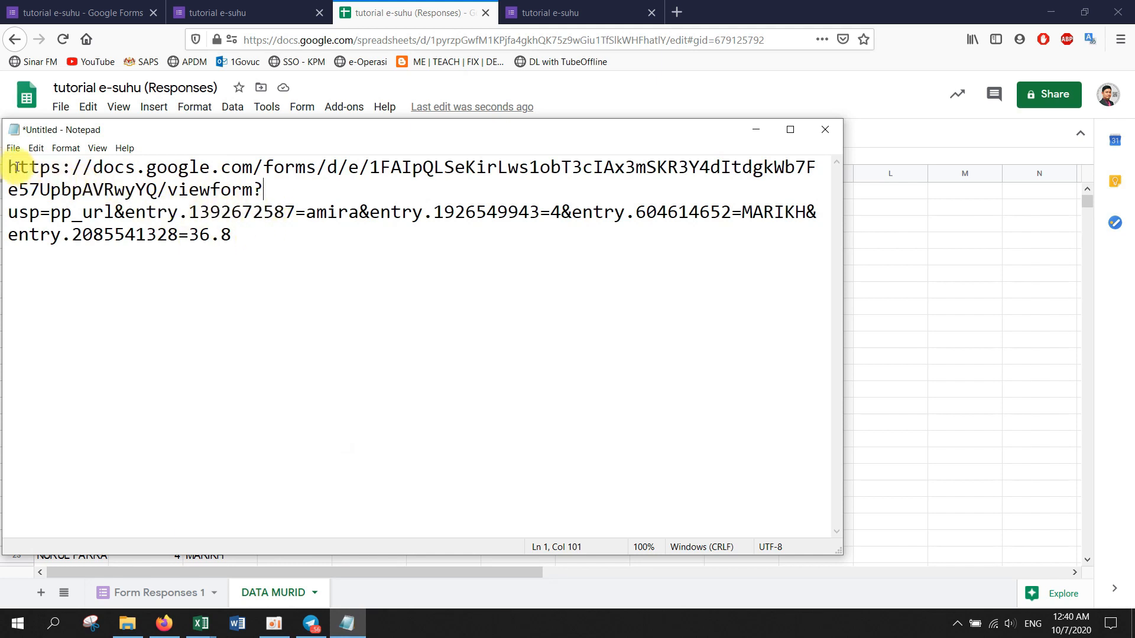
drag(8, 166, 311, 219)
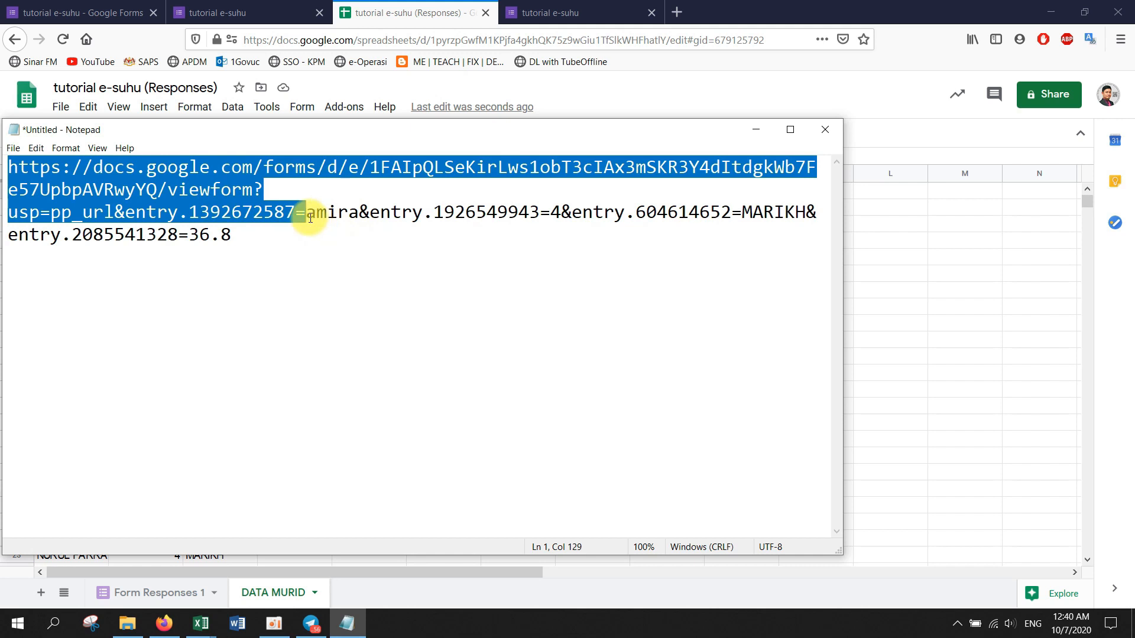
right_click(261, 213)
click(286, 251)
click(949, 385)
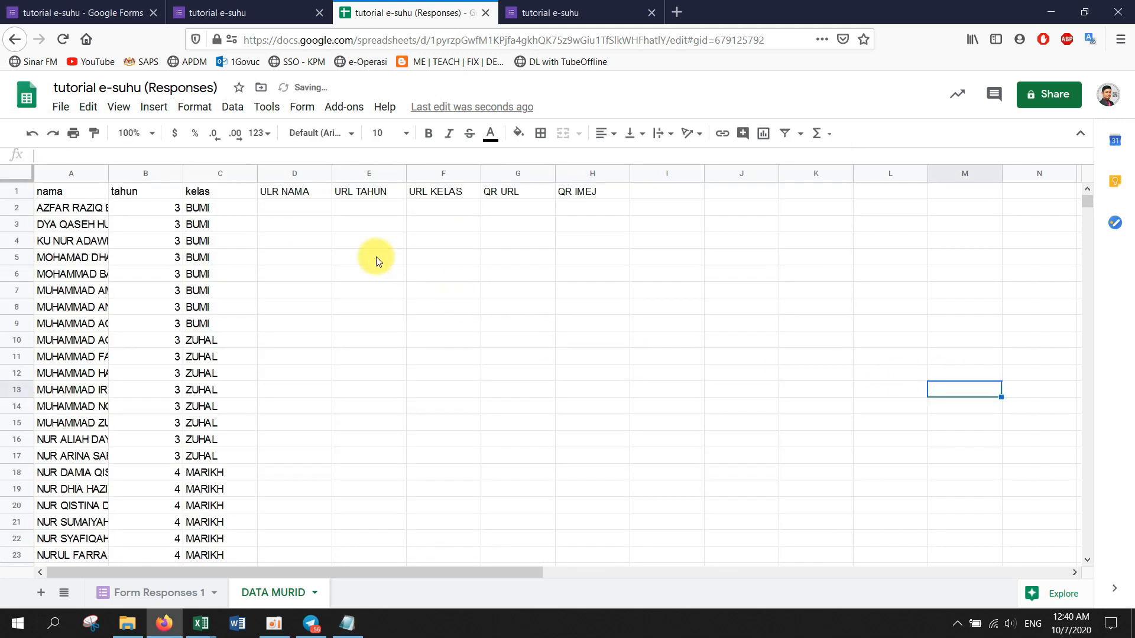
click(297, 207)
key(ctrl+v)
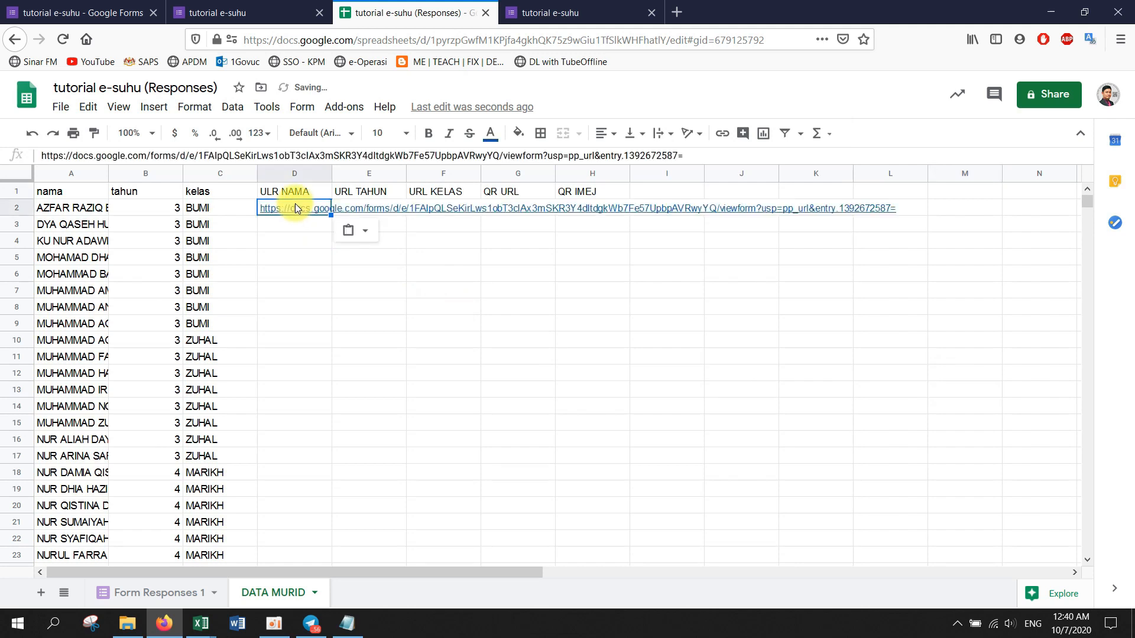
click(669, 140)
click(696, 160)
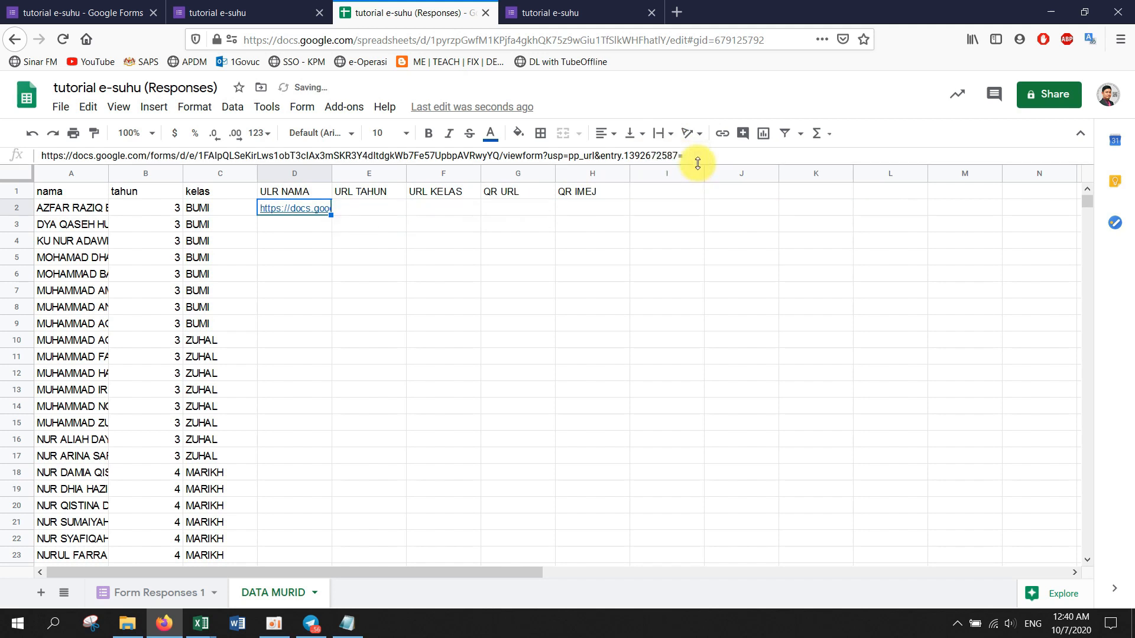
mouse_move(304, 211)
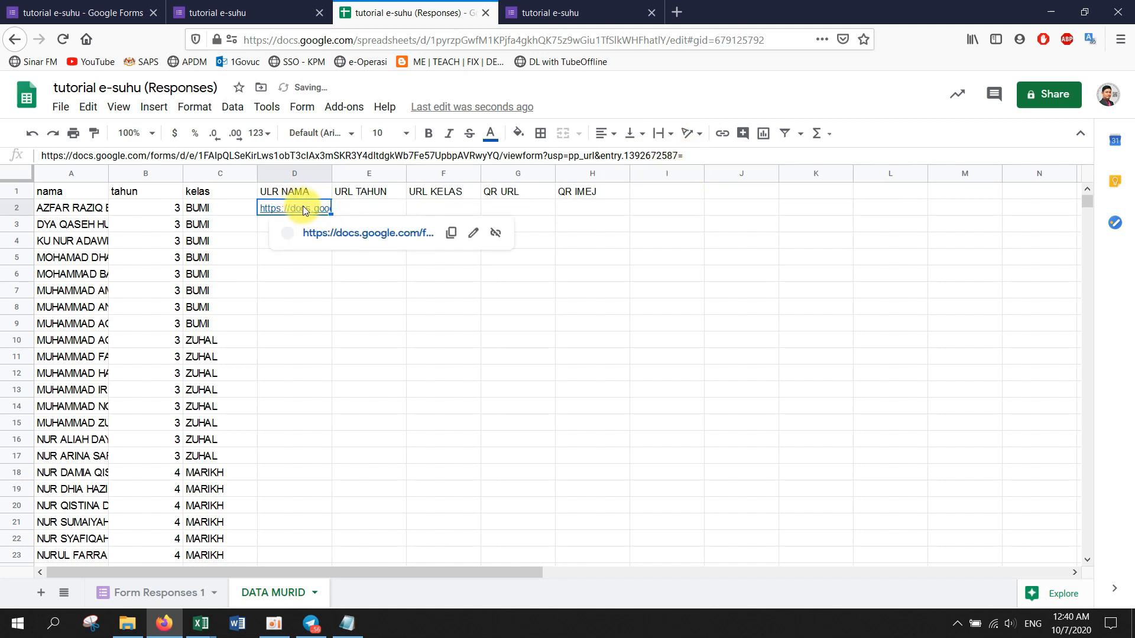
Copy the link portion "&entry.1926549943=" from Notepad into E2 under URL TAHUN.
click(347, 622)
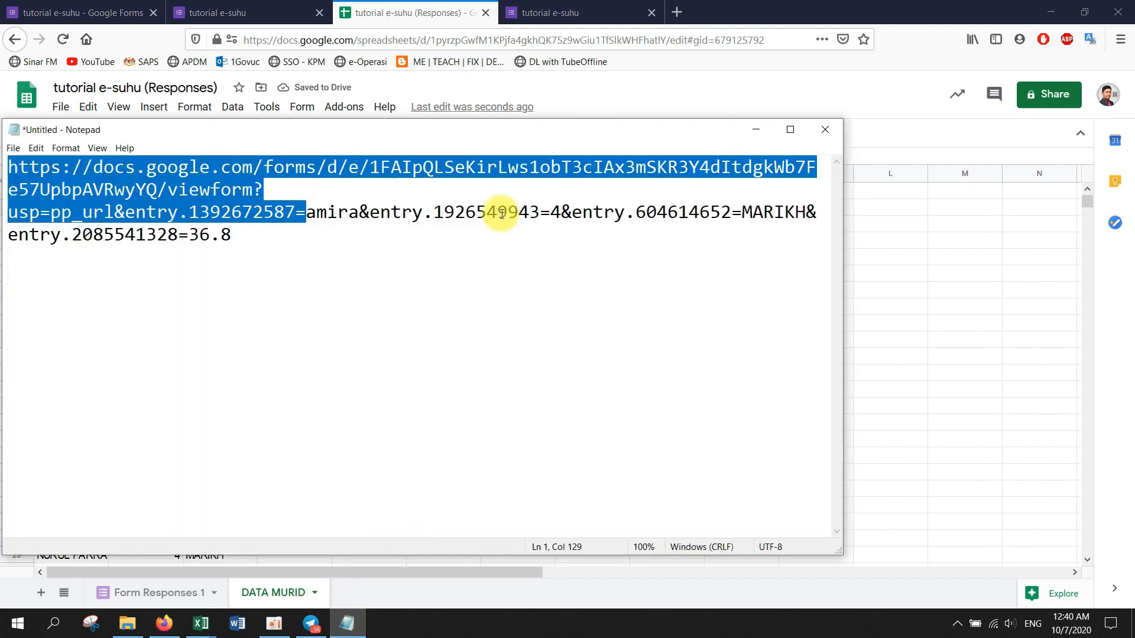
click(359, 212)
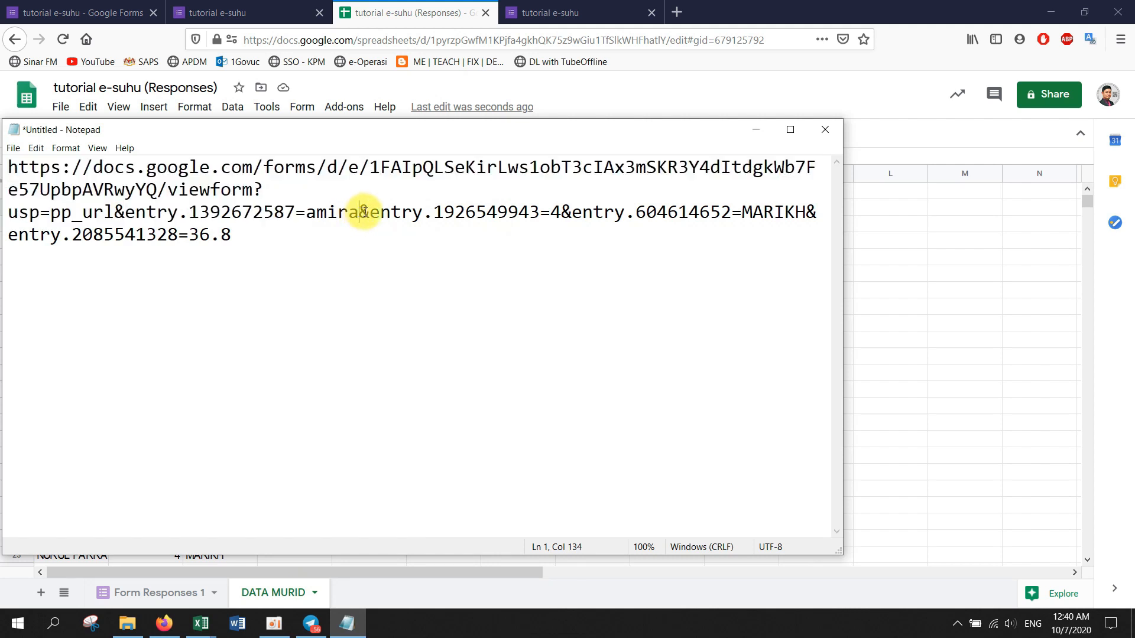
drag(359, 212, 552, 217)
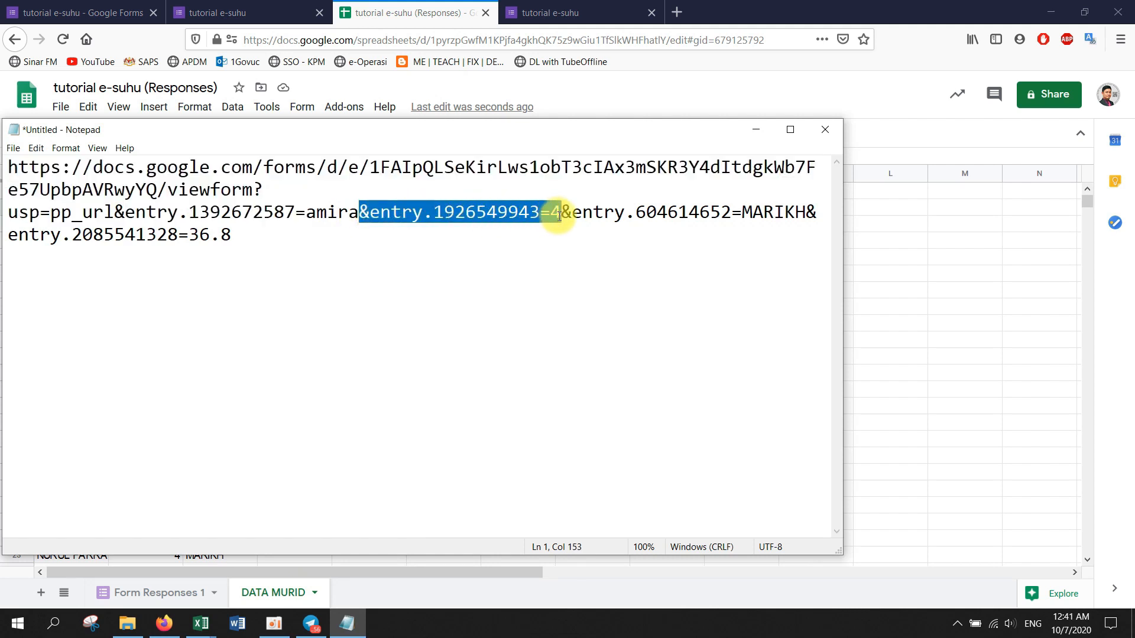
drag(559, 215, 552, 216)
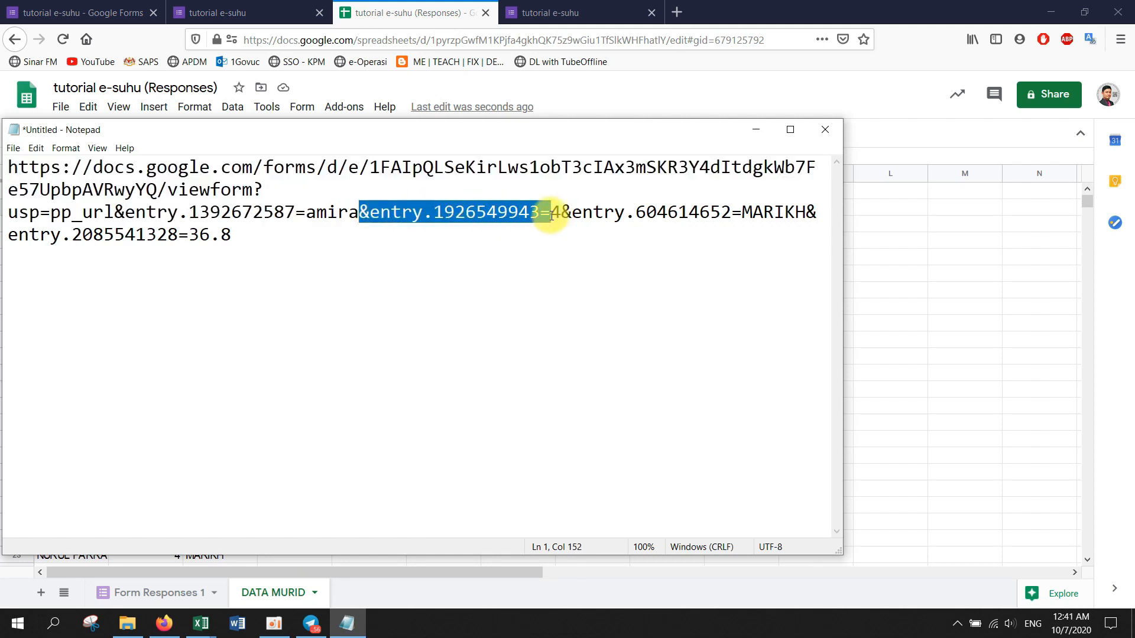
click(892, 277)
click(369, 210)
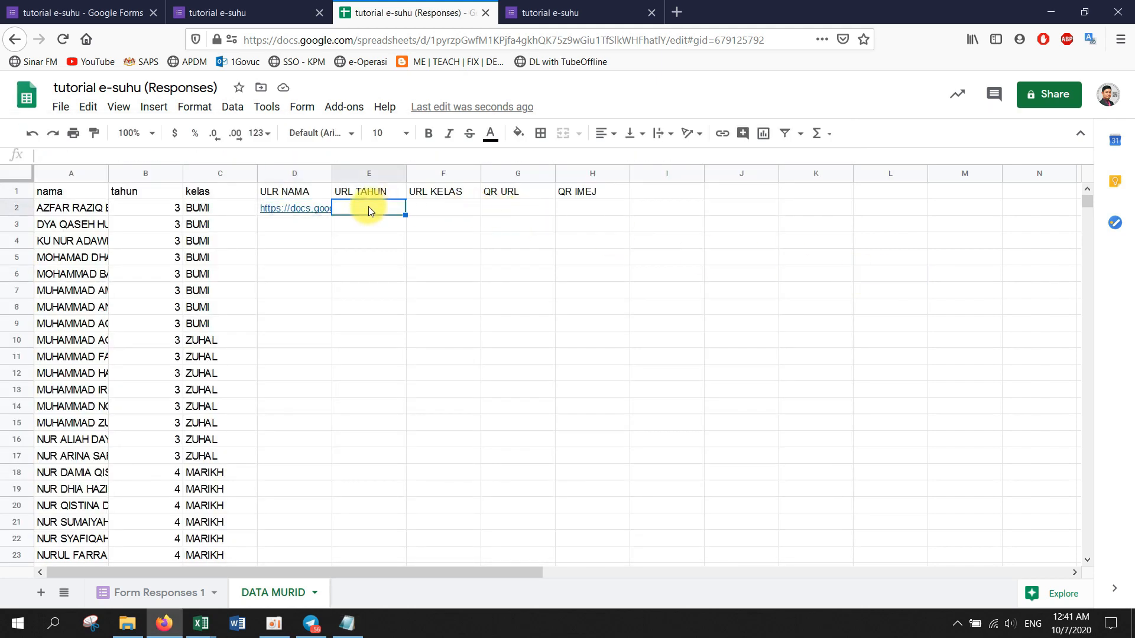
key(ctrl+v)
Copy the link portion "&entry.604614652=" from Notepad into F2 under URL KELAS.
click(365, 619)
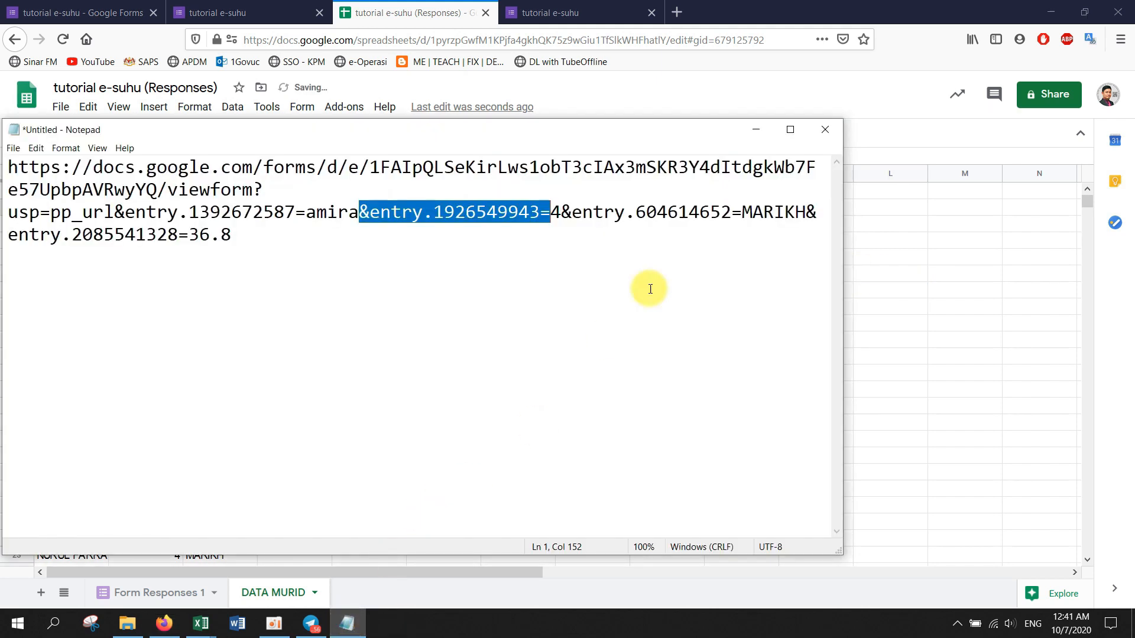
drag(561, 214, 742, 212)
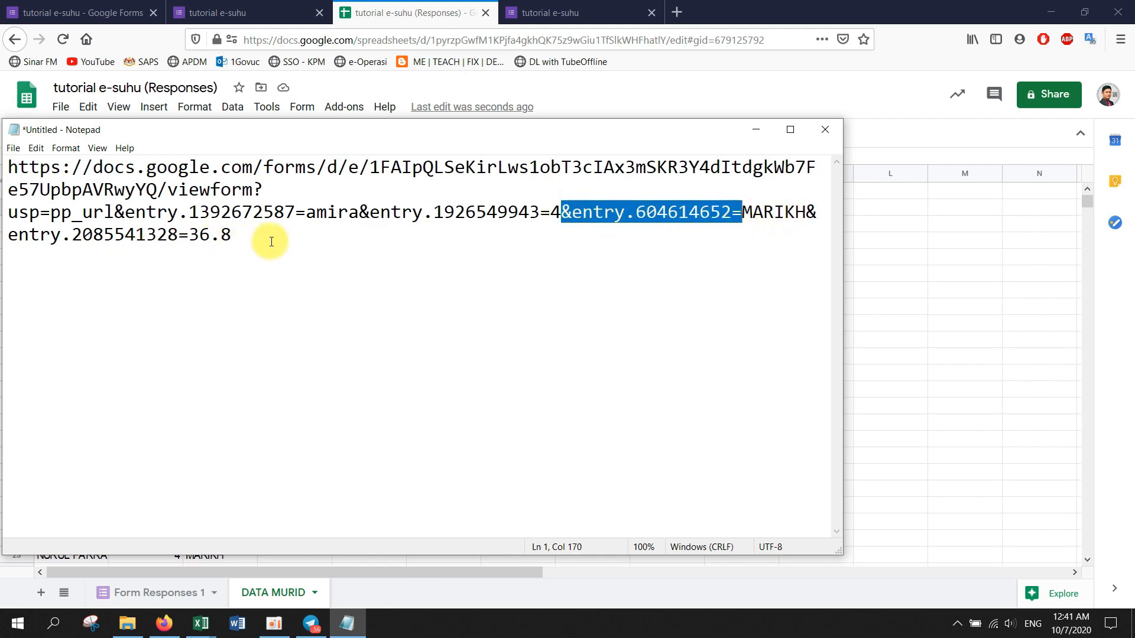
click(879, 298)
click(448, 208)
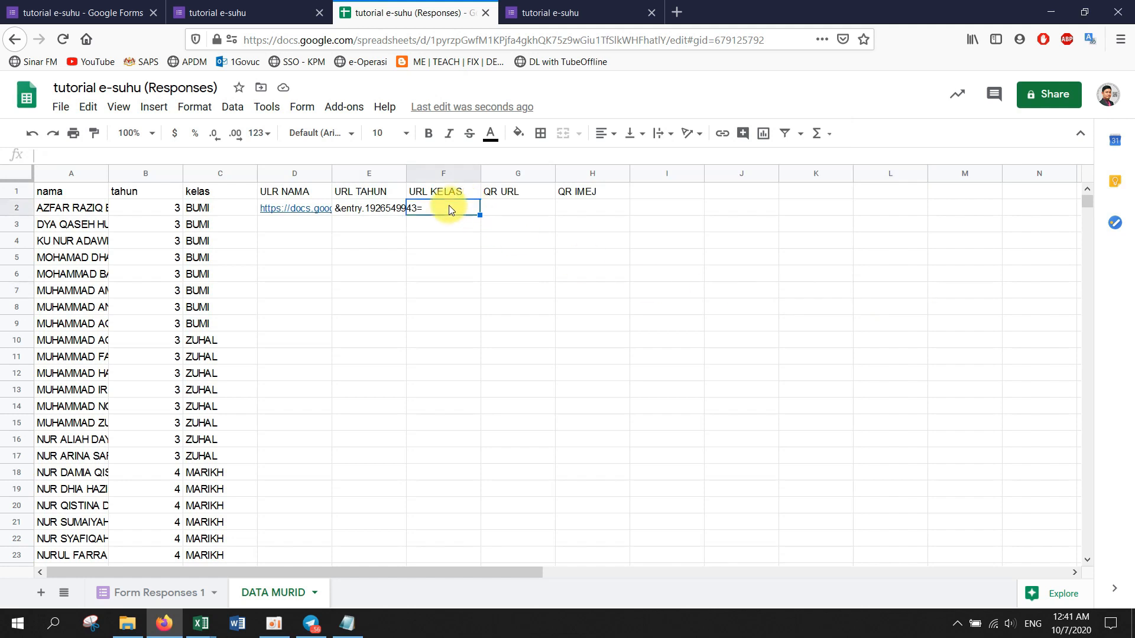
key(ctrl+v)
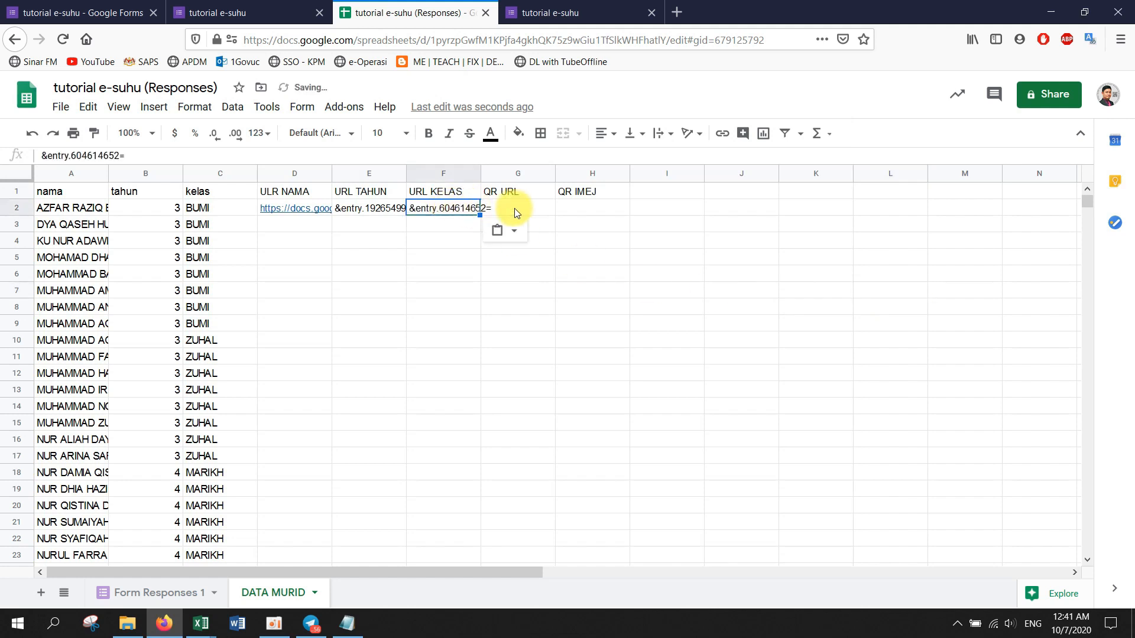
Widen the nama column and narrow the tahun column.
click(275, 208)
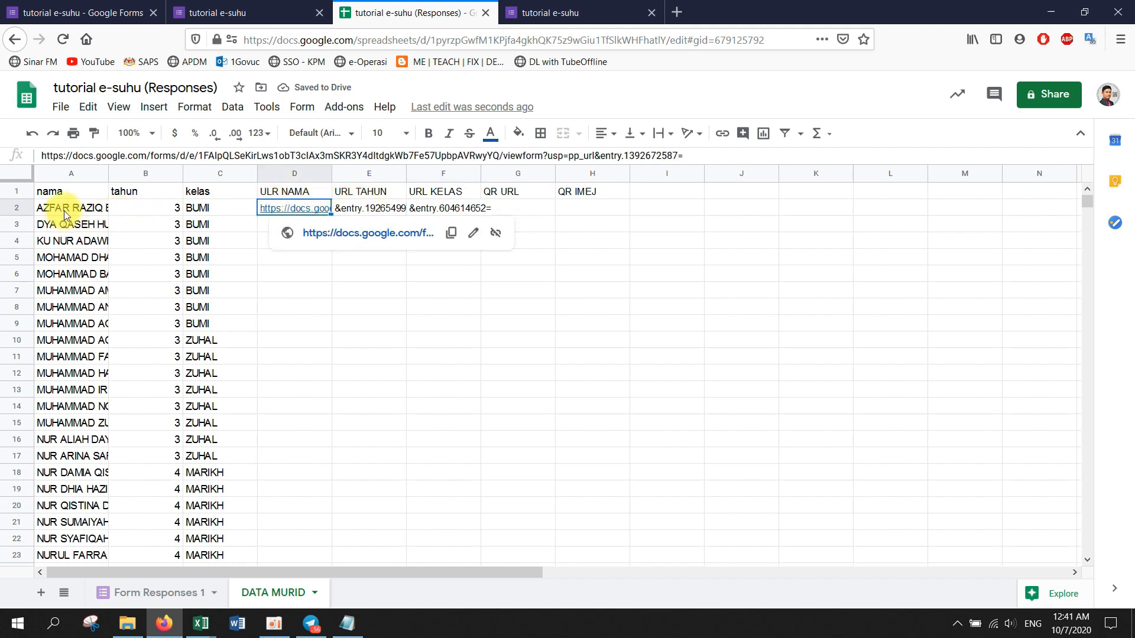
drag(108, 173, 140, 173)
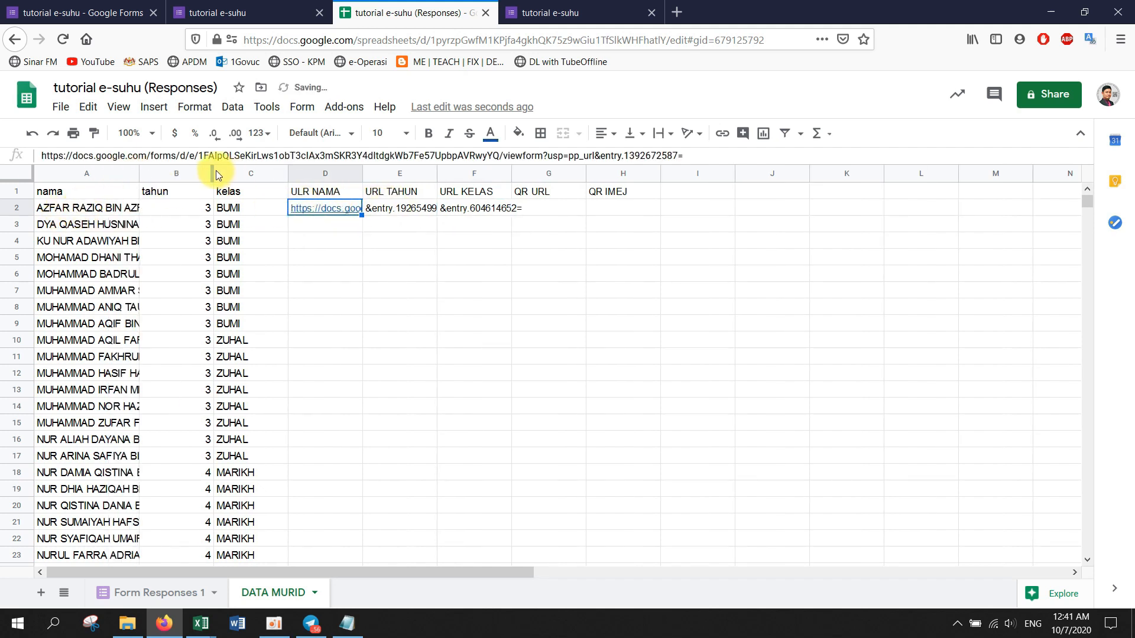
drag(215, 171, 193, 170)
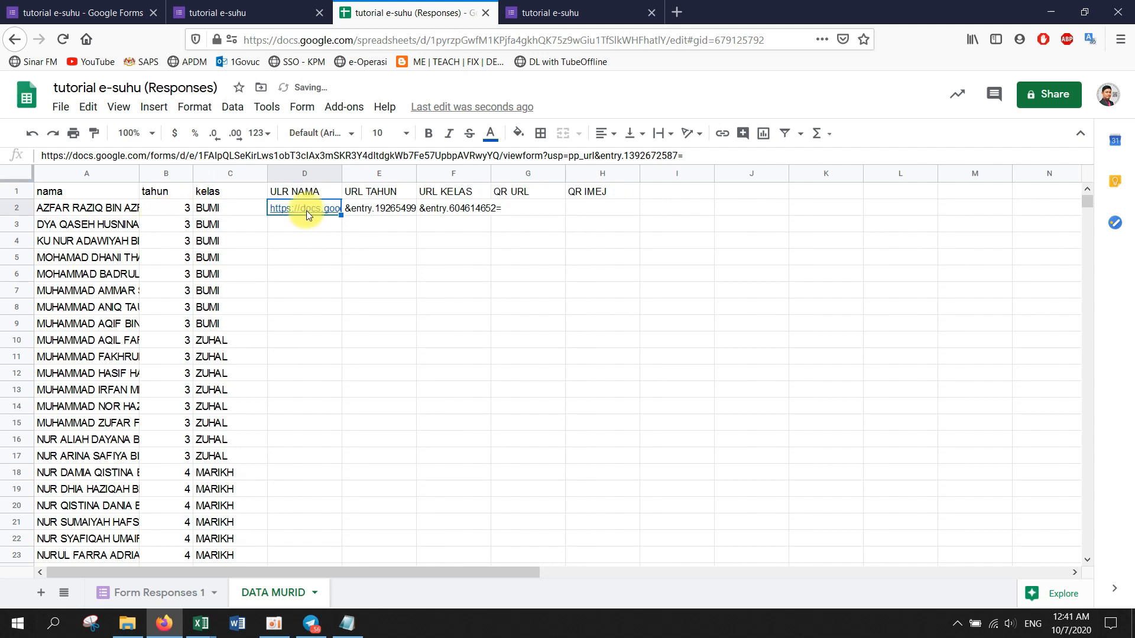
Enter the formula =D2&A2&E2&B2&F2&C2 in G2 under QR URL to combine the link portions with the pupil's data.
click(530, 209)
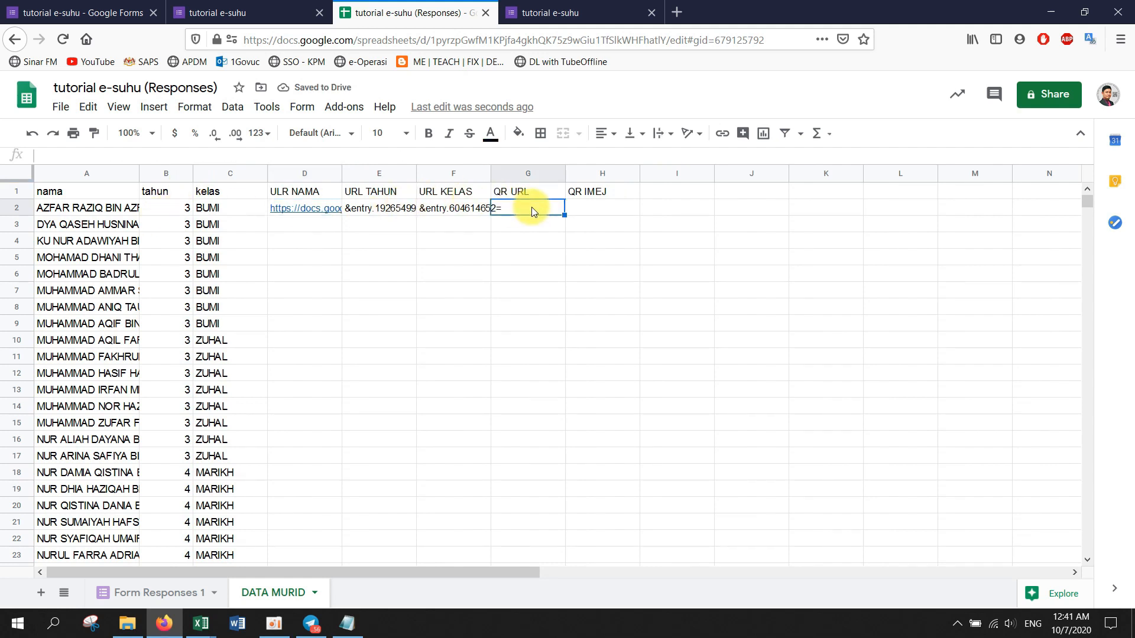
text(=)
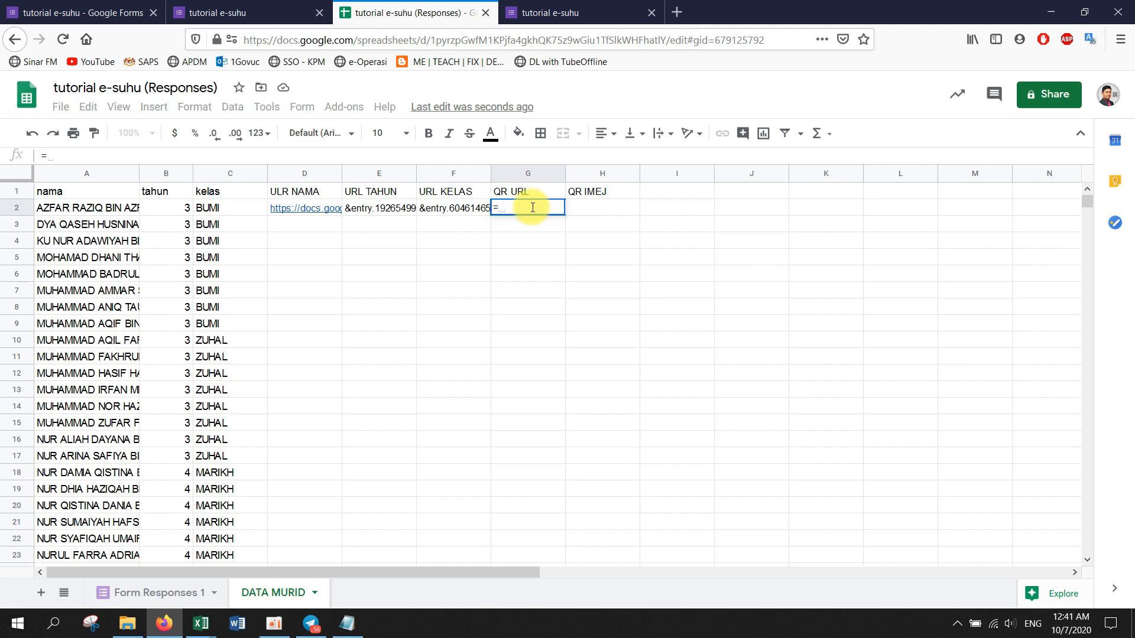
mouse_move(324, 209)
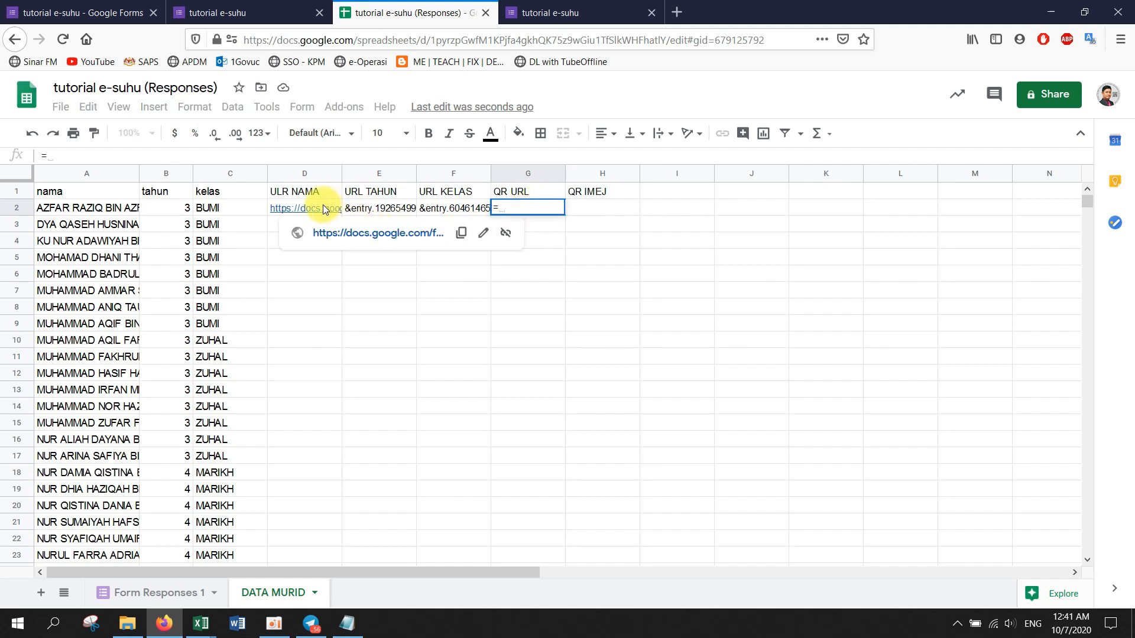
click(322, 205)
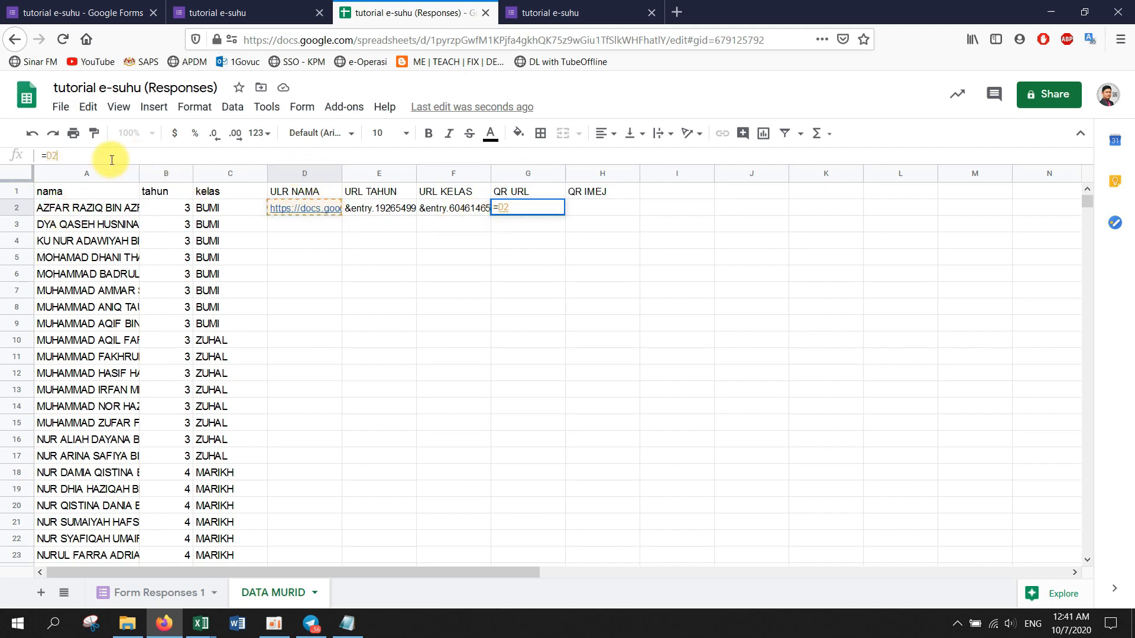
text(&)
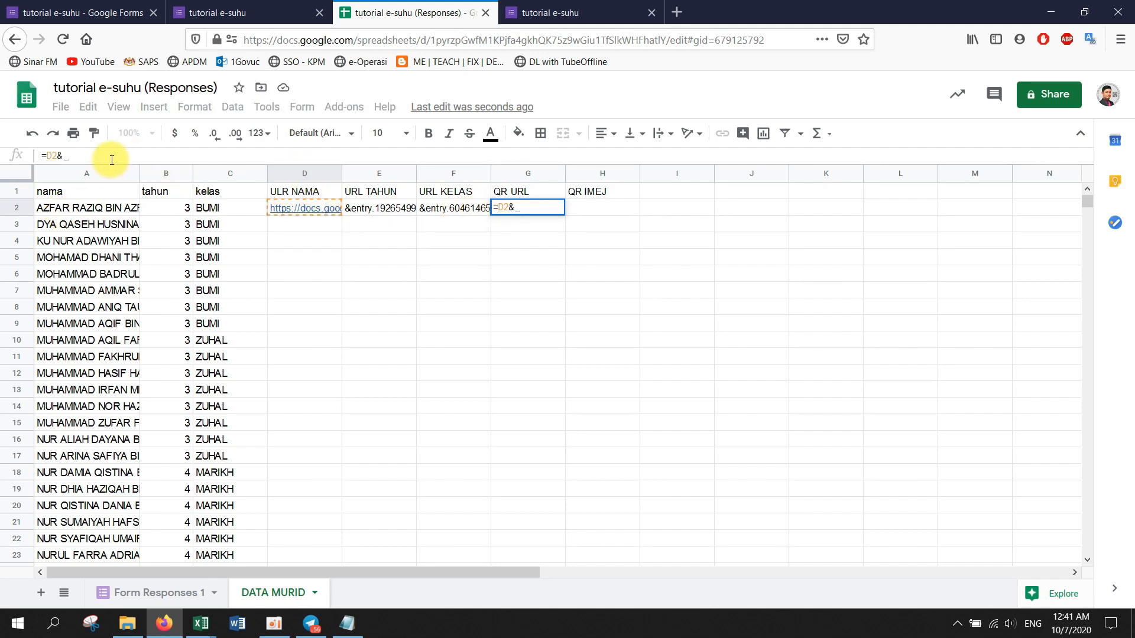
click(104, 208)
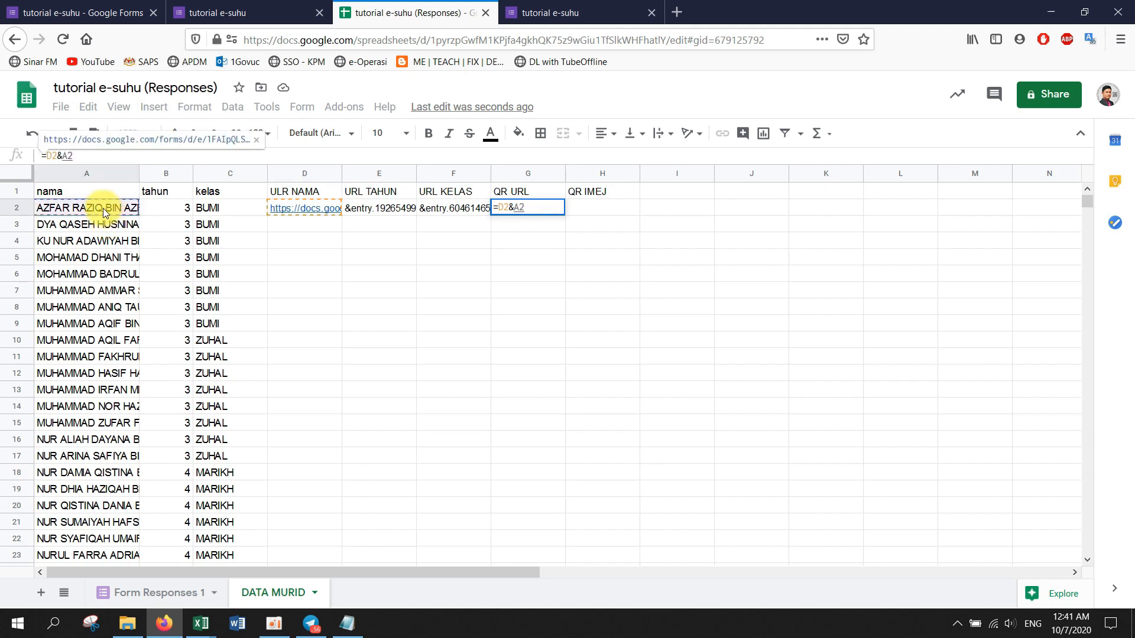
text(&)
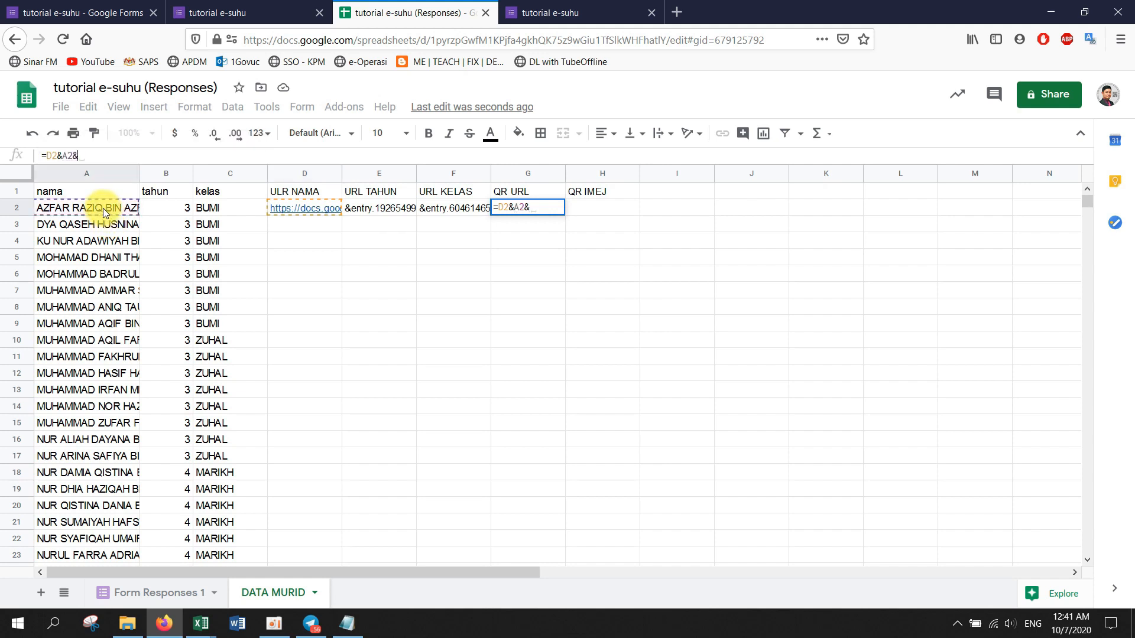
click(377, 207)
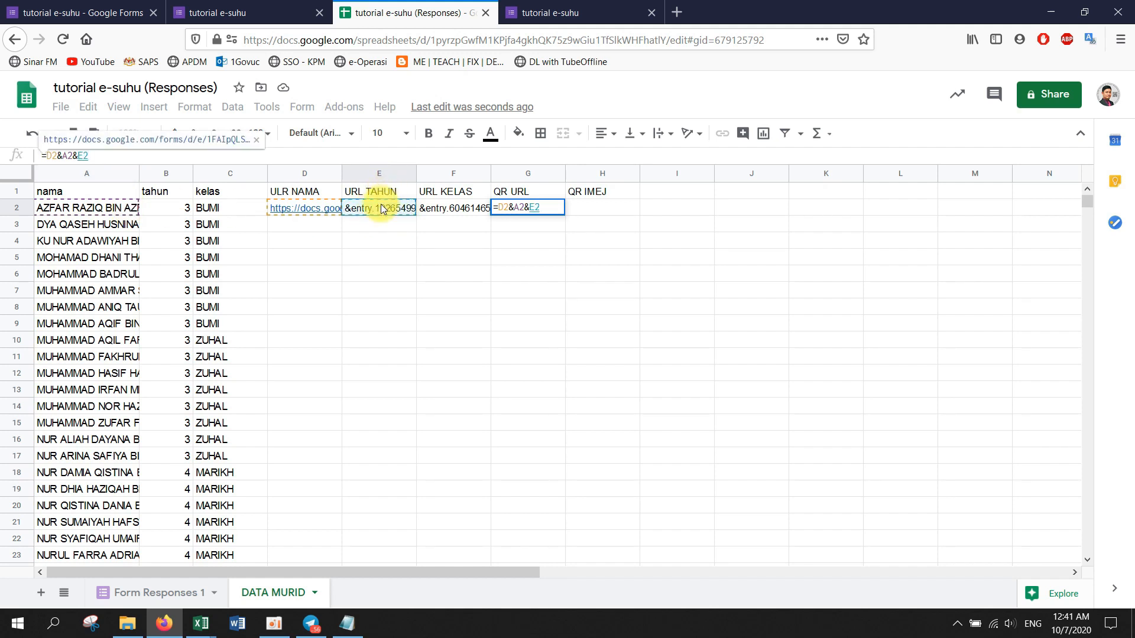
text(&)
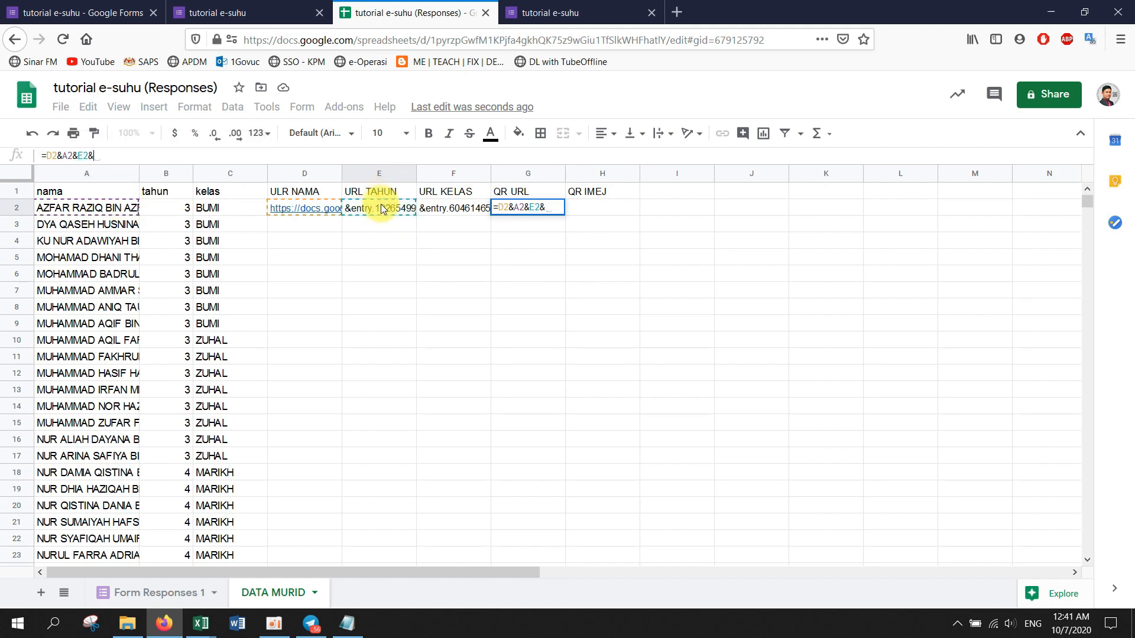
click(180, 211)
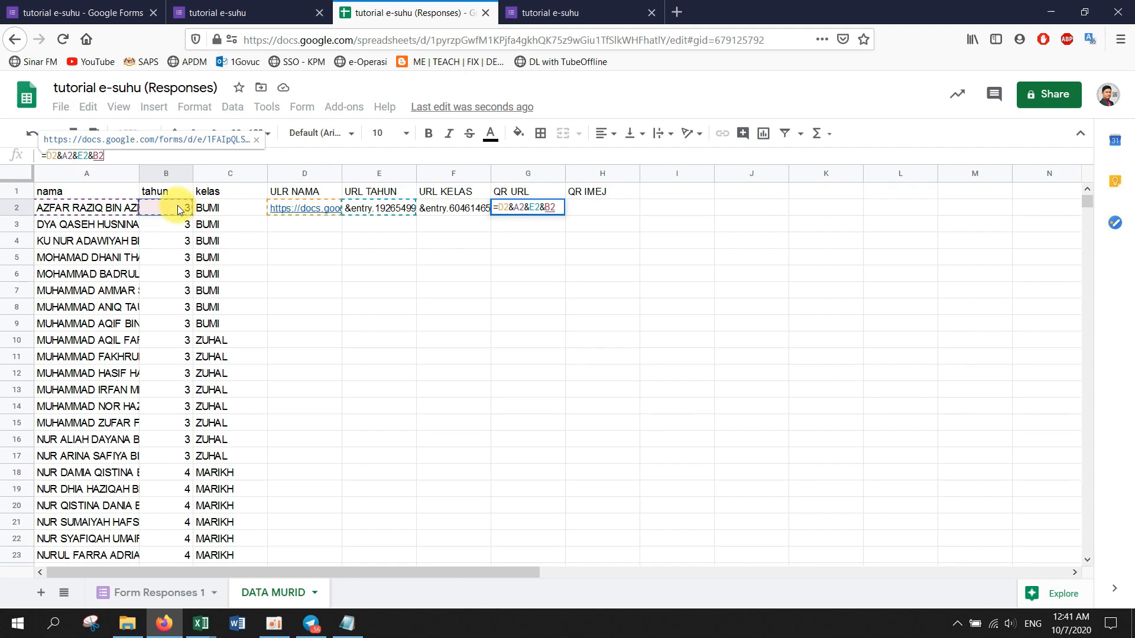
text(&)
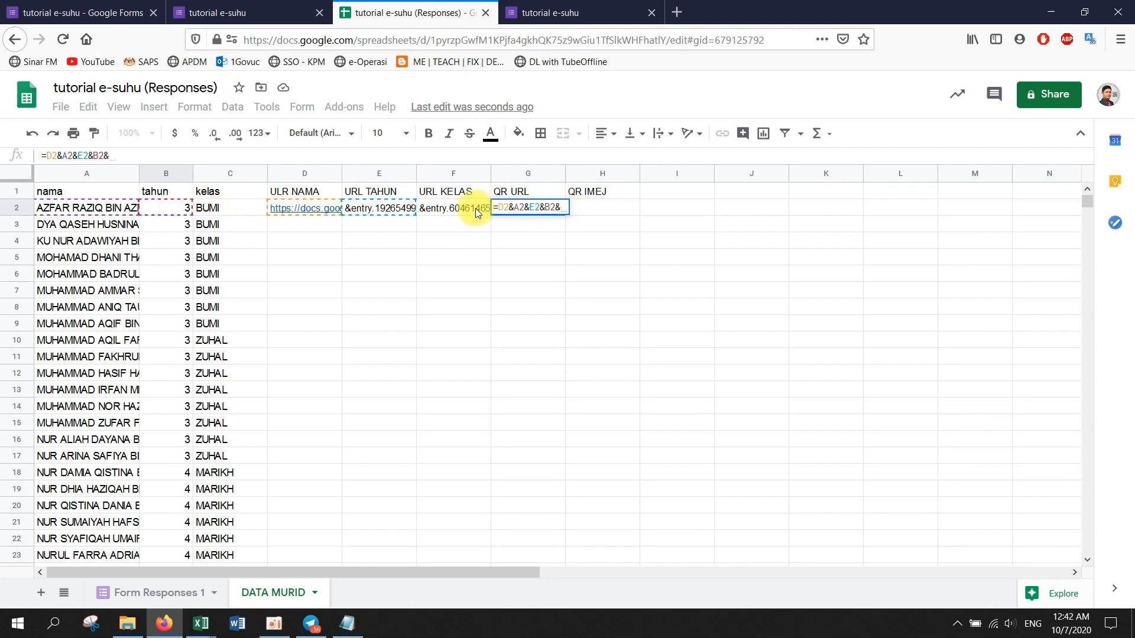
click(443, 208)
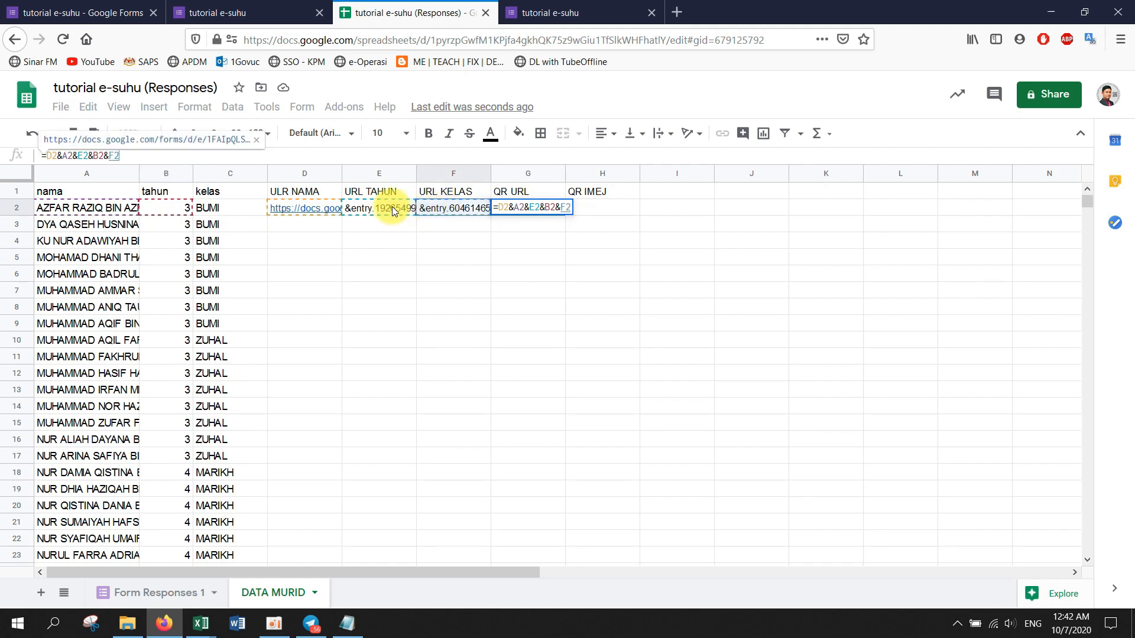
text(&)
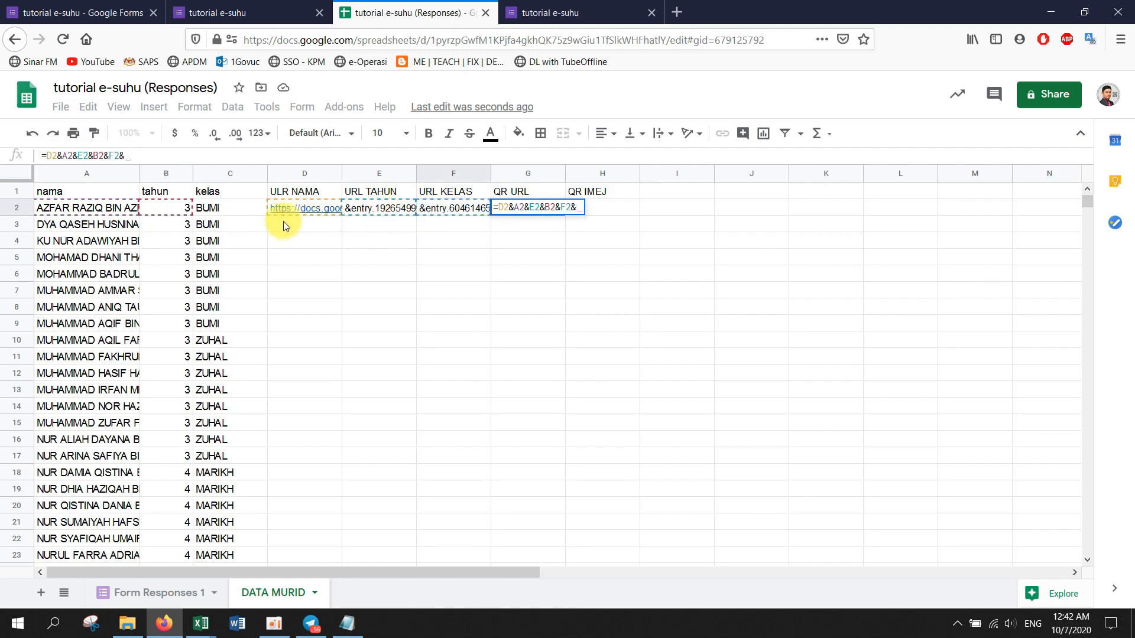
click(232, 205)
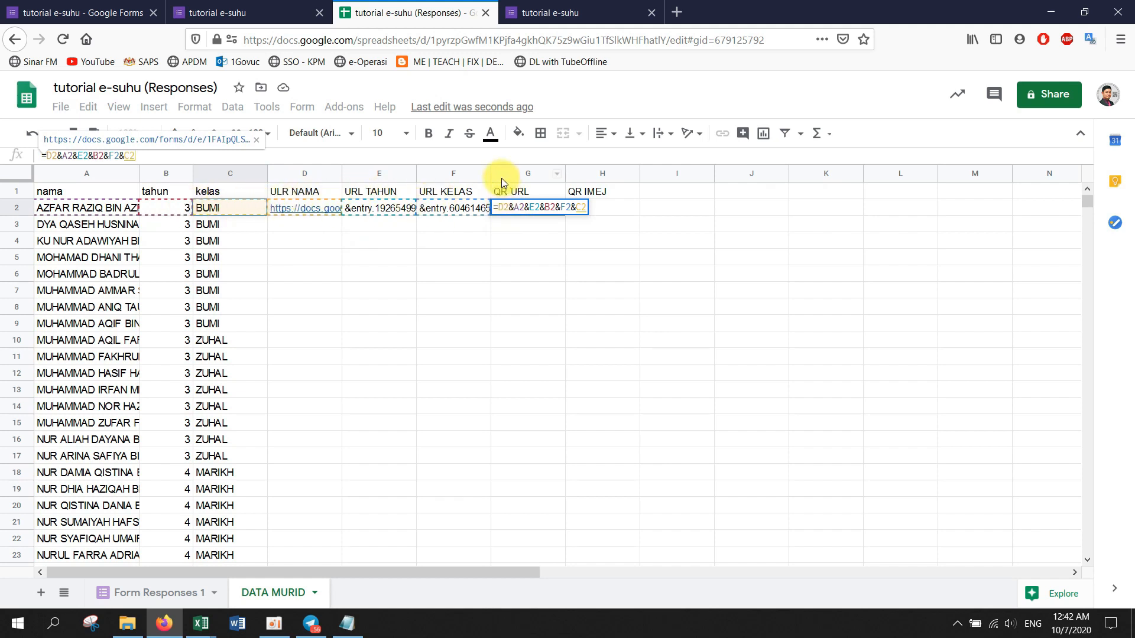
key(Return)
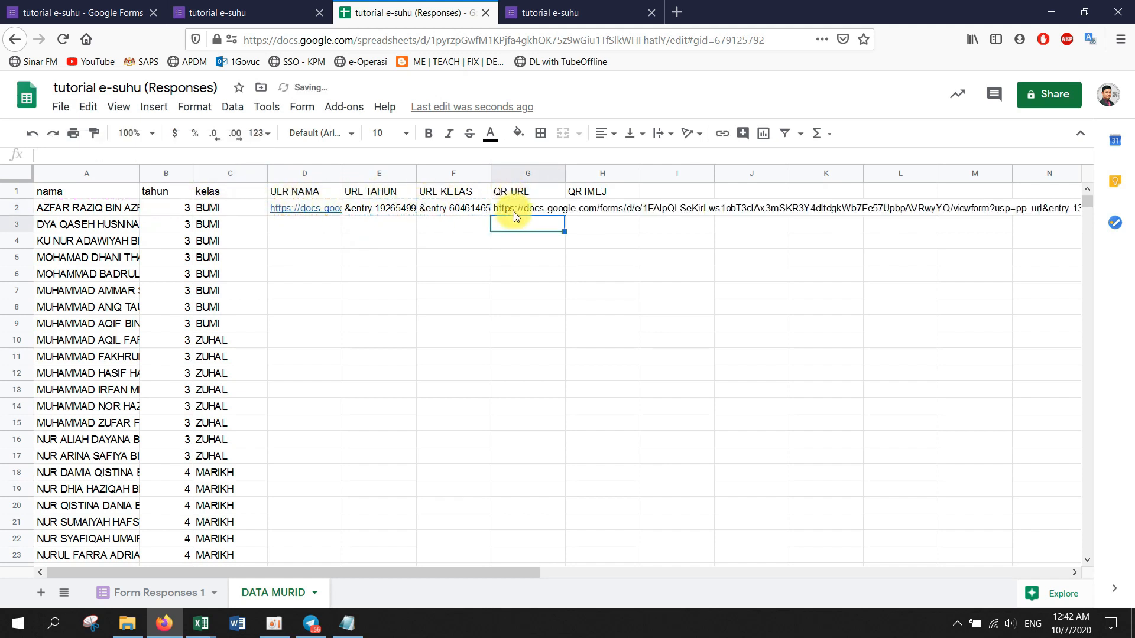
Copy the combined link from G2 and open it in a new browser tab.
click(515, 208)
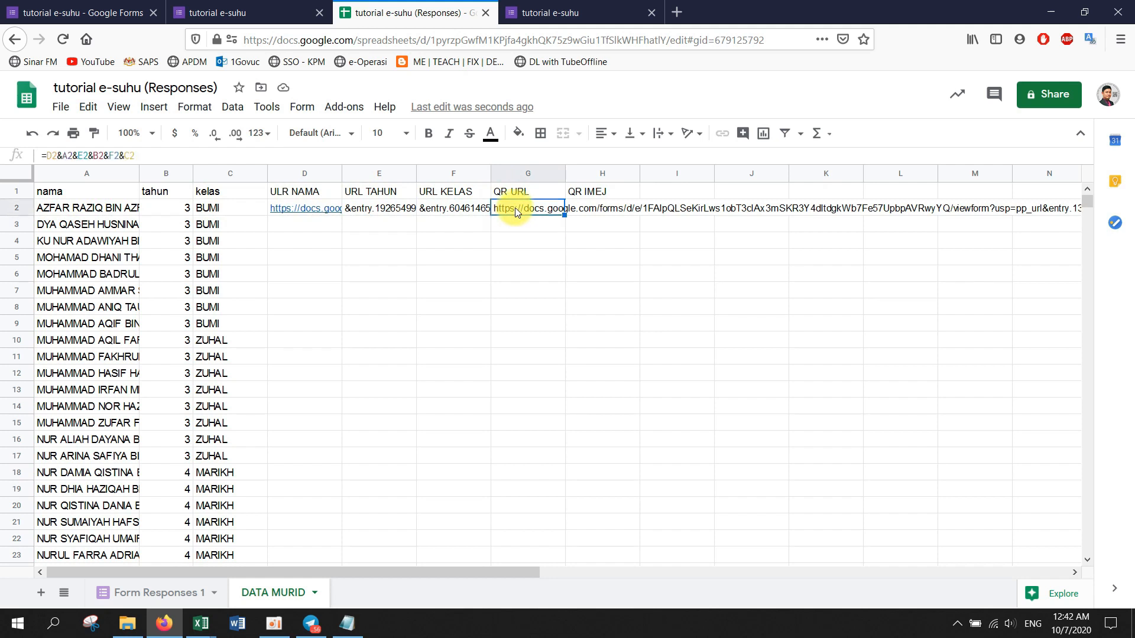
right_click(516, 208)
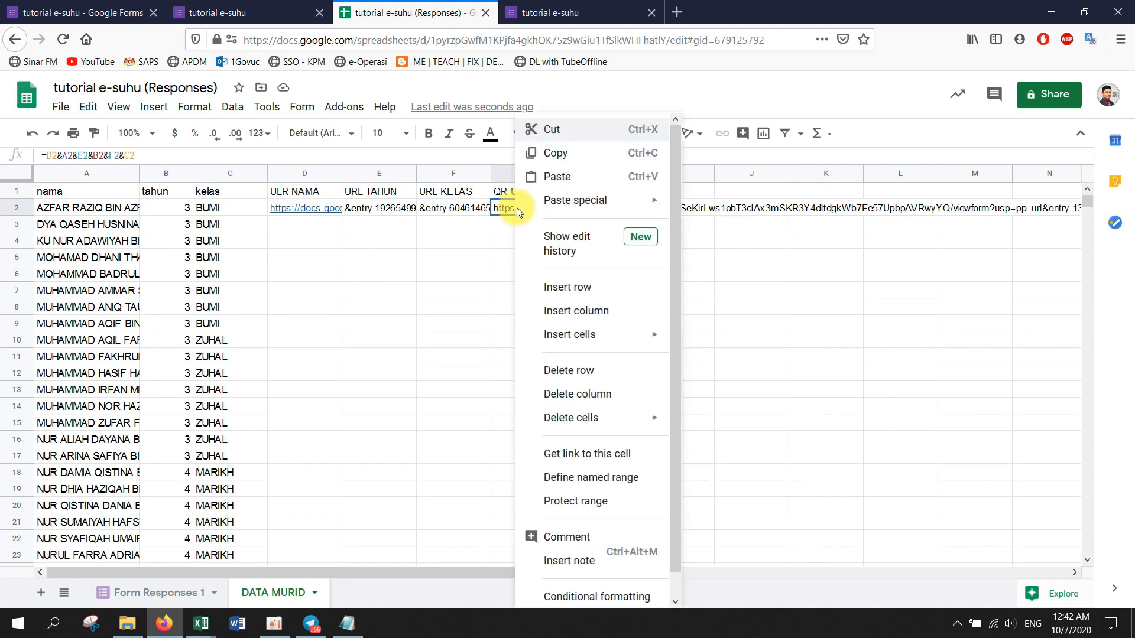
click(547, 79)
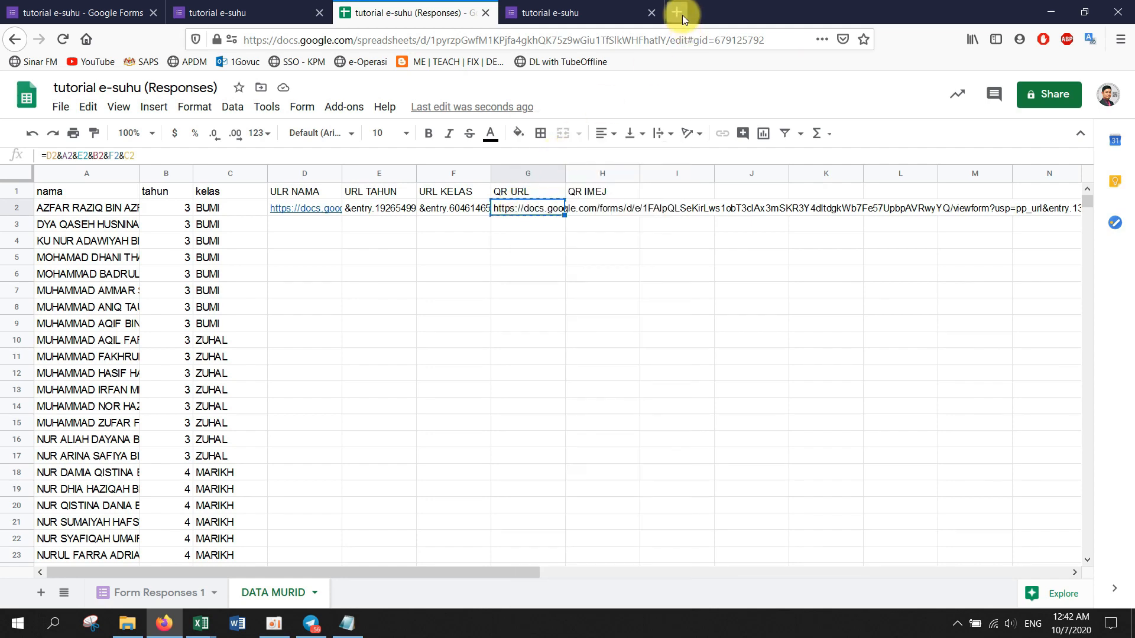
click(679, 14)
key(ctrl+v)
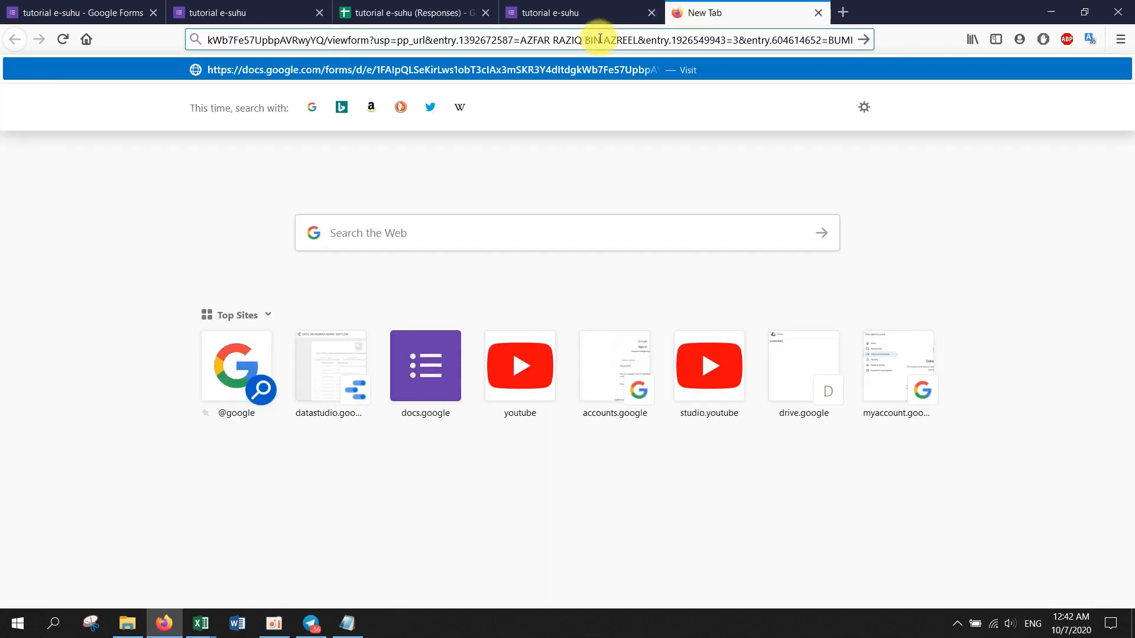
key(Return)
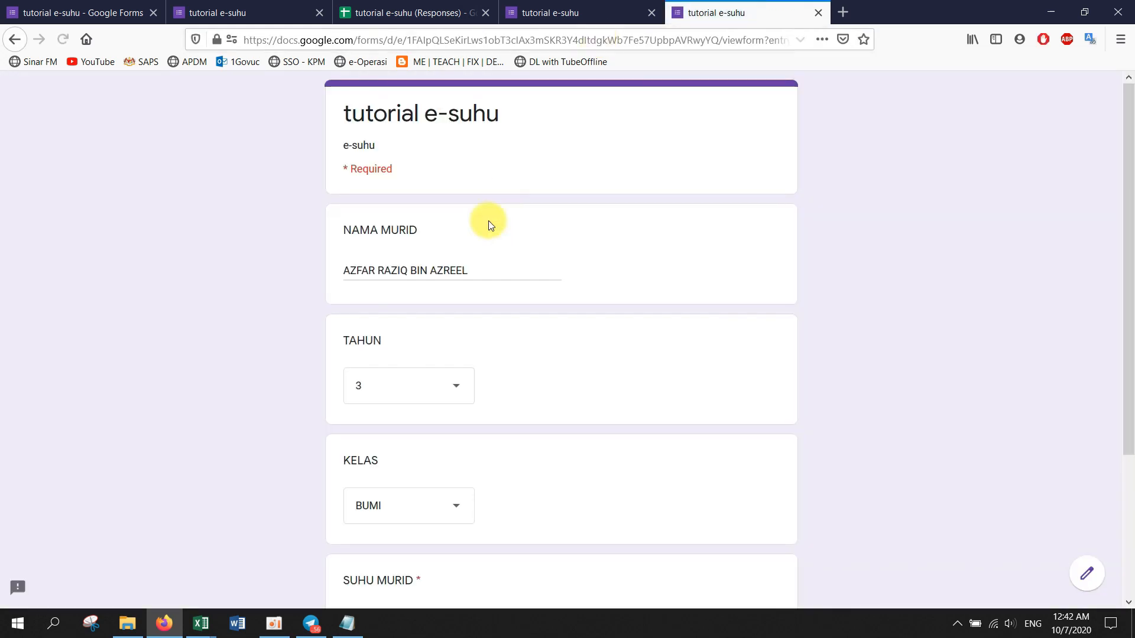
Fill in 36.4 for SUHU MURID in the pre-filled form and submit the response.
scroll(407, 325, down, 2)
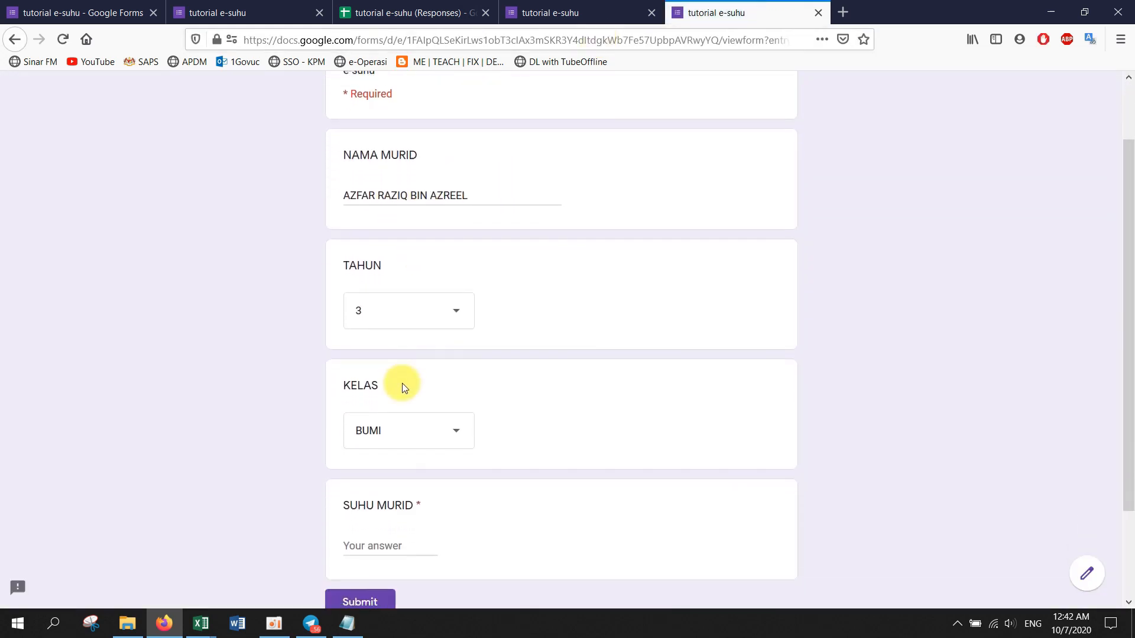
scroll(425, 331, down, 1)
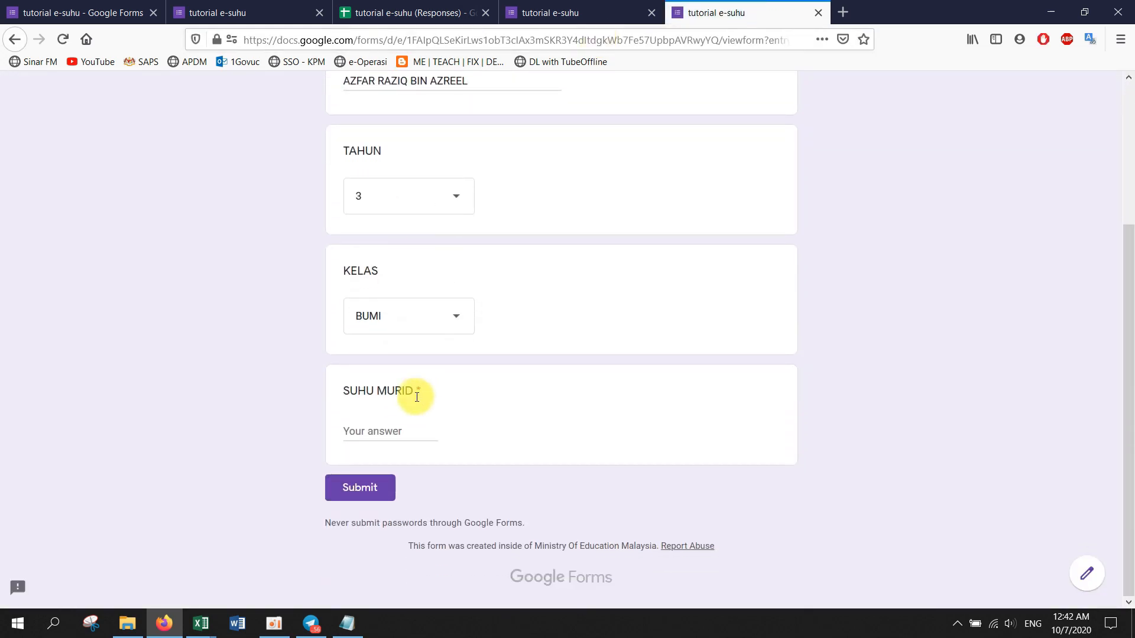
click(391, 428)
text(34.6)
drag(392, 422, 324, 436)
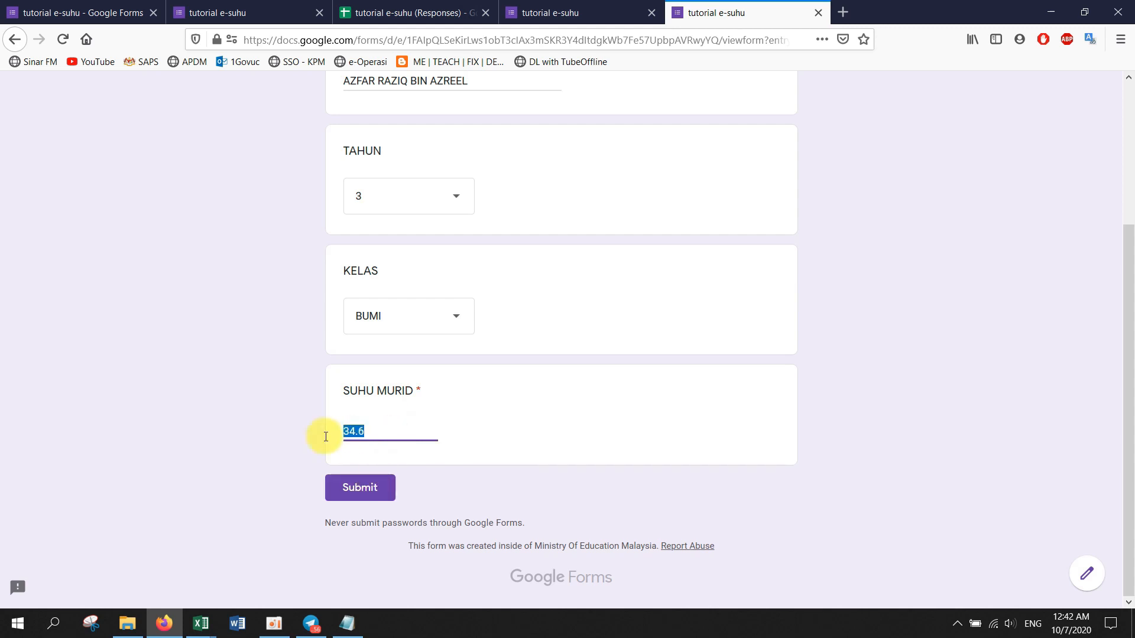
text(36.4)
click(367, 487)
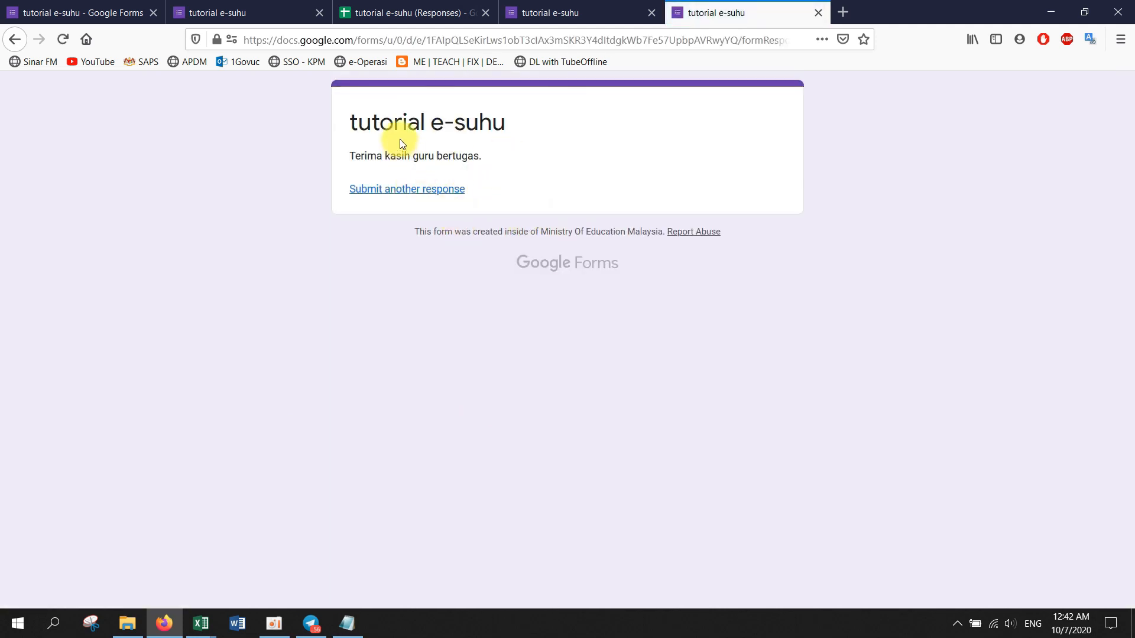
Check the submitted response in the Form Responses 1 sheet of the linked spreadsheet.
click(402, 17)
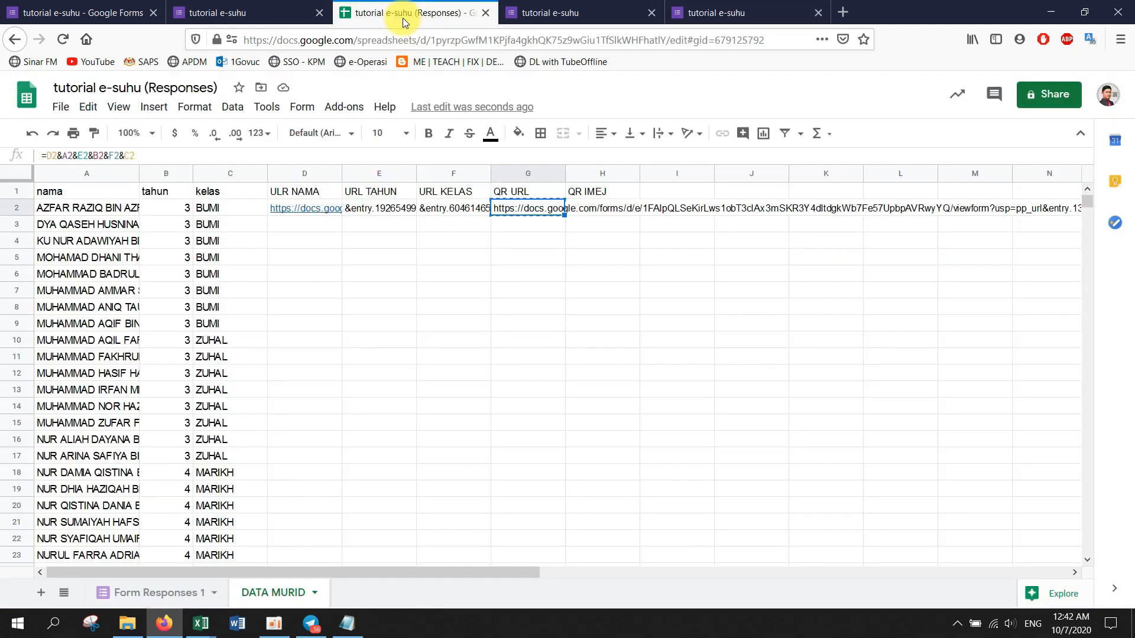
click(153, 592)
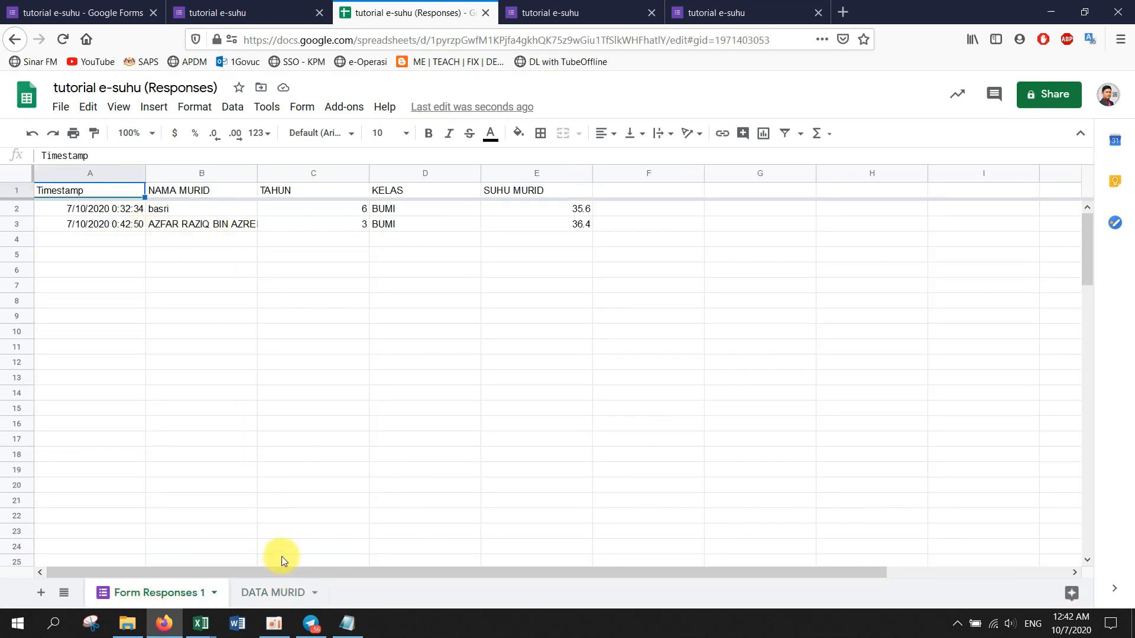
Set the text wrapping of the QR URL cell G2 in the DATA MURID sheet to Clip.
click(260, 593)
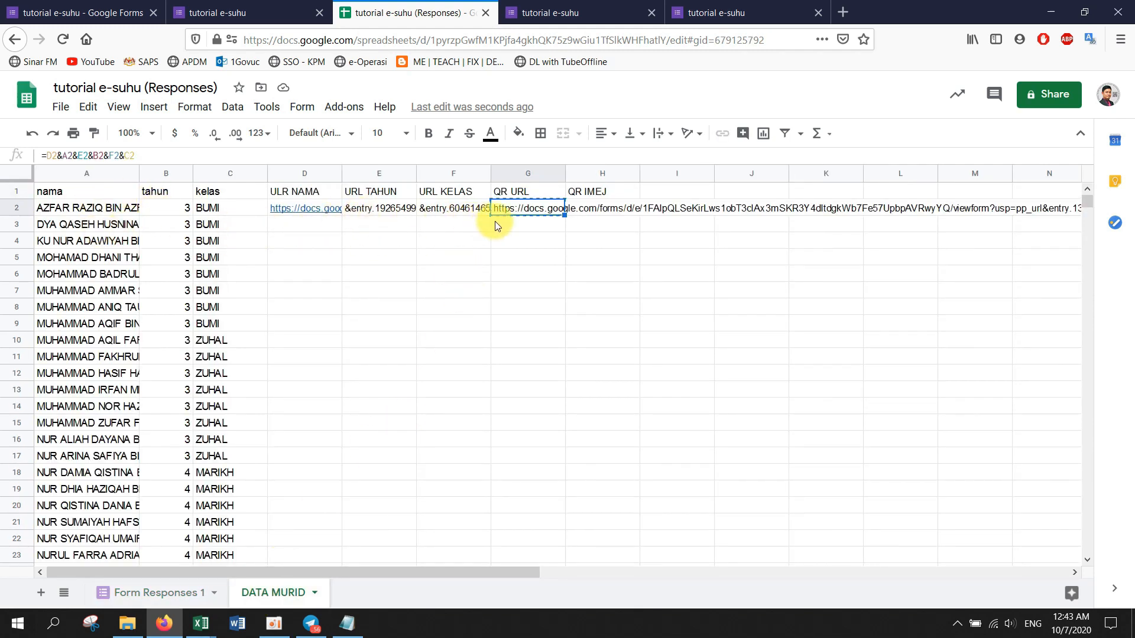
click(666, 135)
click(697, 163)
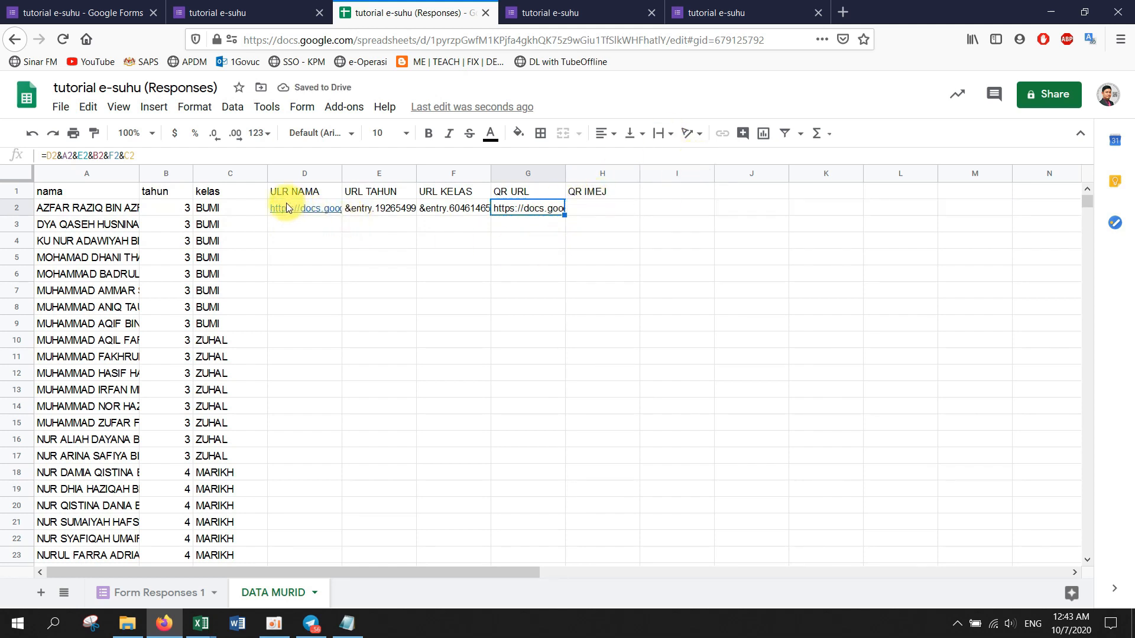
Fill the URL cells D2:G2 down through row 25 for all listed pupils.
drag(286, 203, 550, 208)
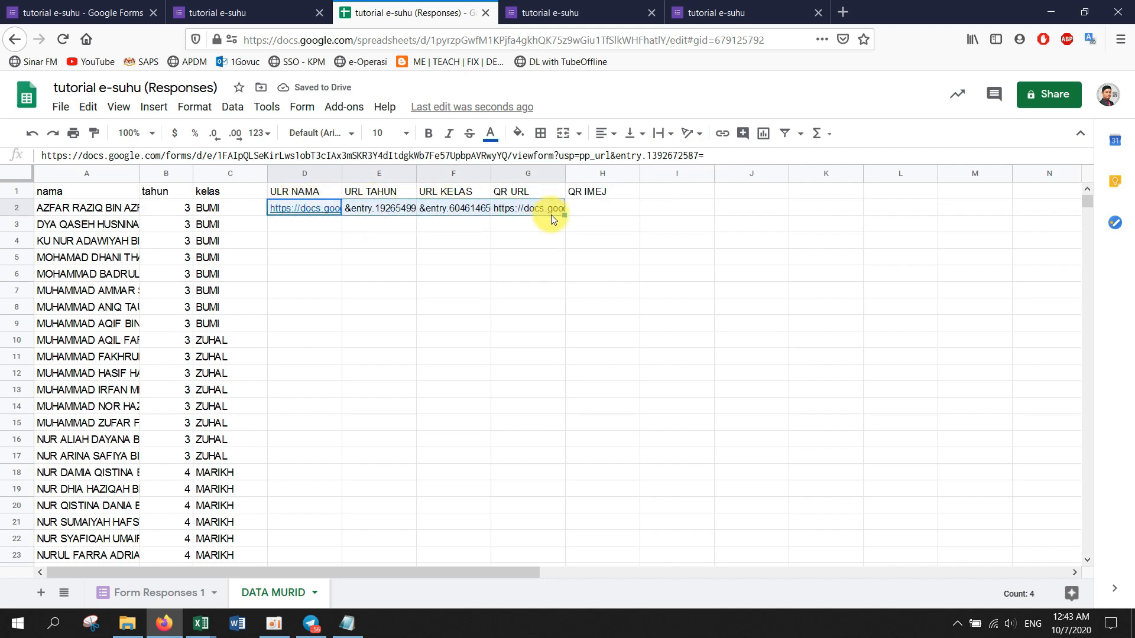
click(304, 241)
click(273, 204)
drag(273, 203, 555, 281)
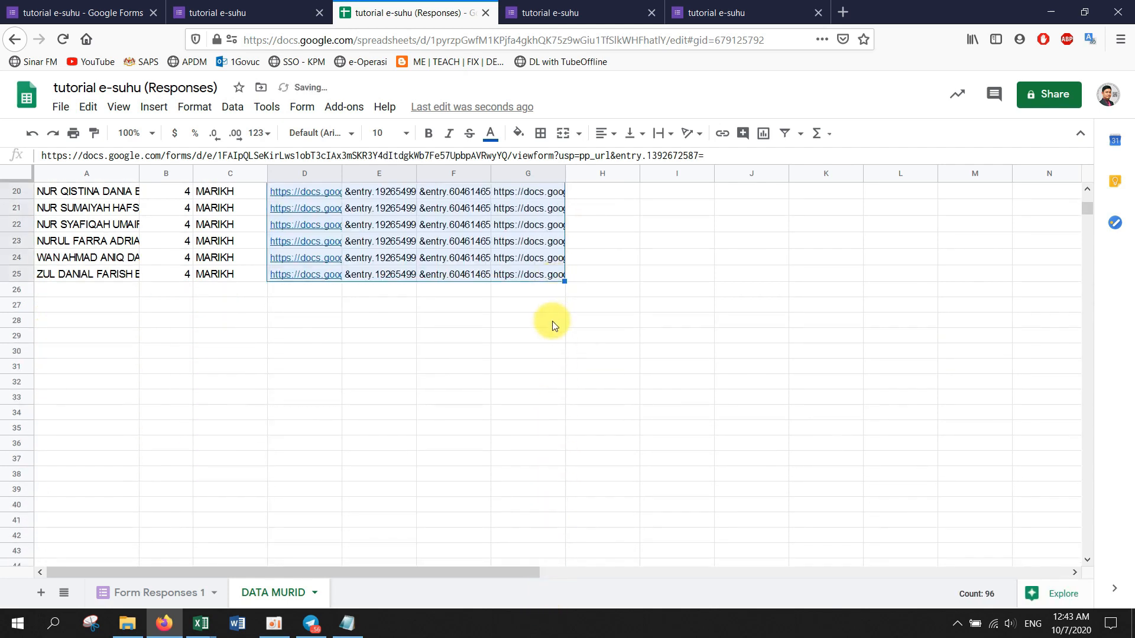
scroll(553, 322, up, 6)
click(542, 275)
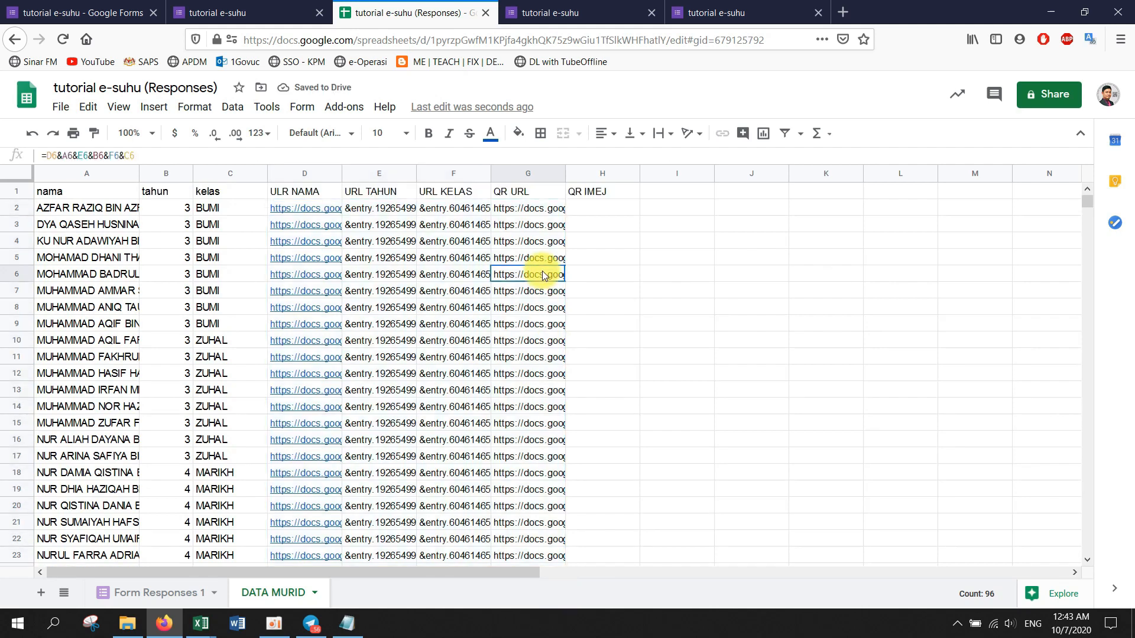
Add a new pupil's name in capital letters in A26 under the nama column.
scroll(213, 266, down, 3)
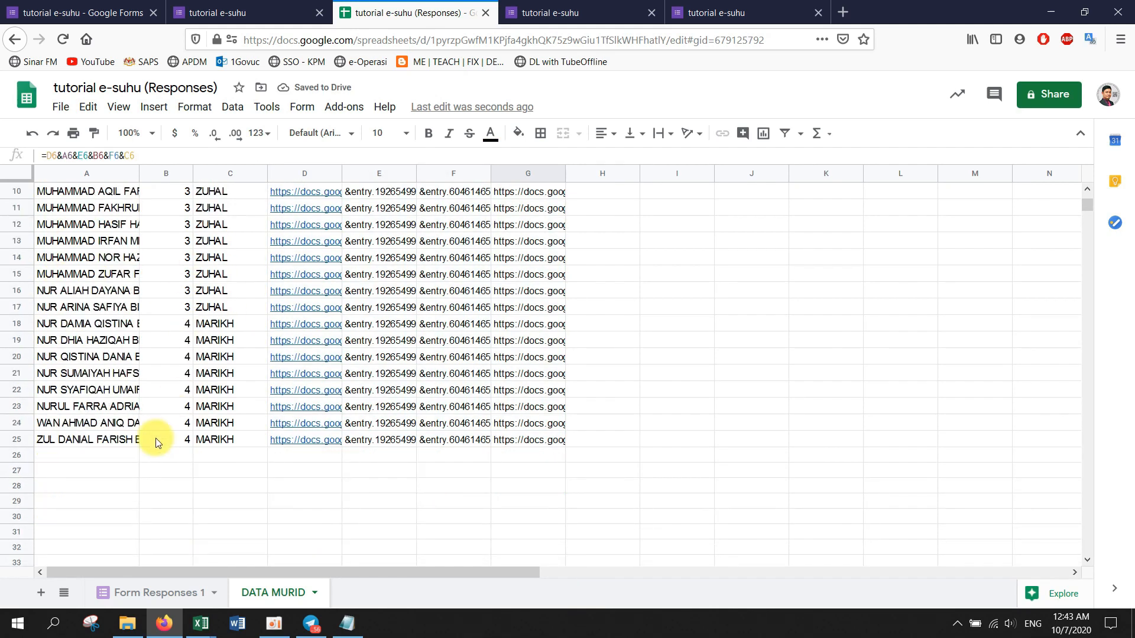
click(122, 454)
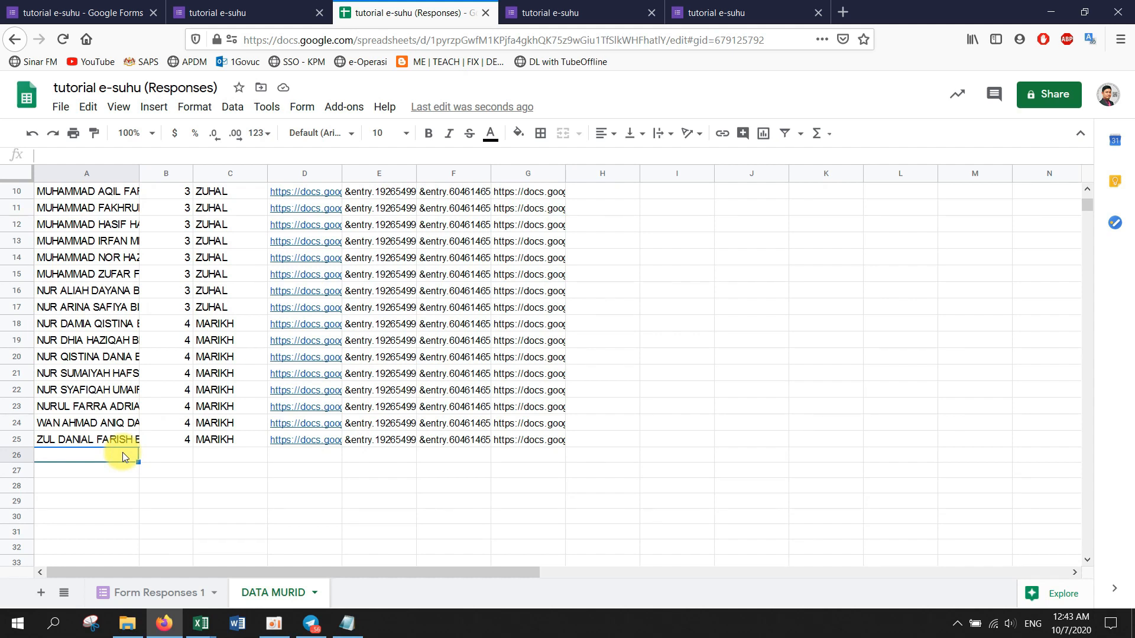
text(basri)
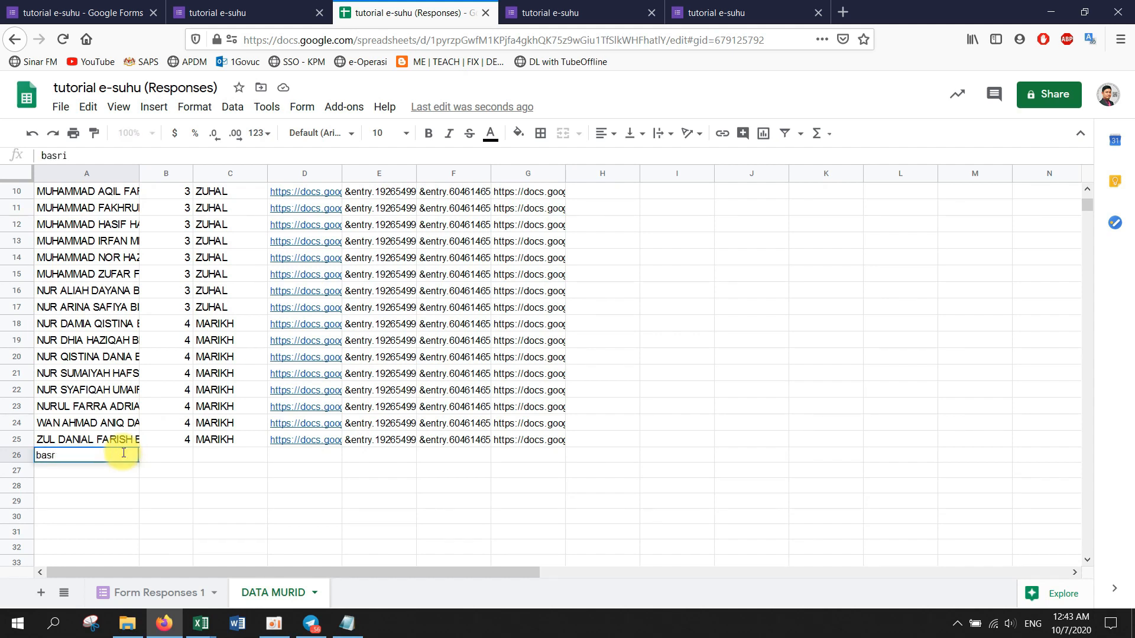
key(BackSpace)
key(BackSpace)
key(BackSpace)
key(BackSpace)
key(BackSpace)
text(BASRI)
click(186, 457)
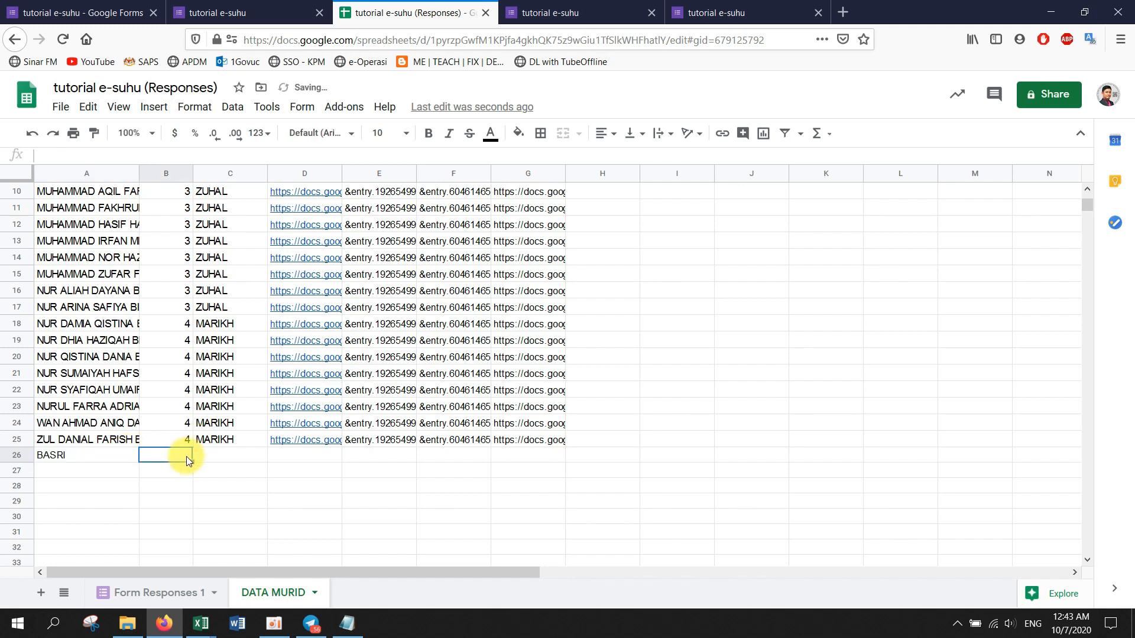
Complete row 26 of the DATA MURID sheet with GURU under tahun and RBT under kelas.
text(GURU)
click(210, 453)
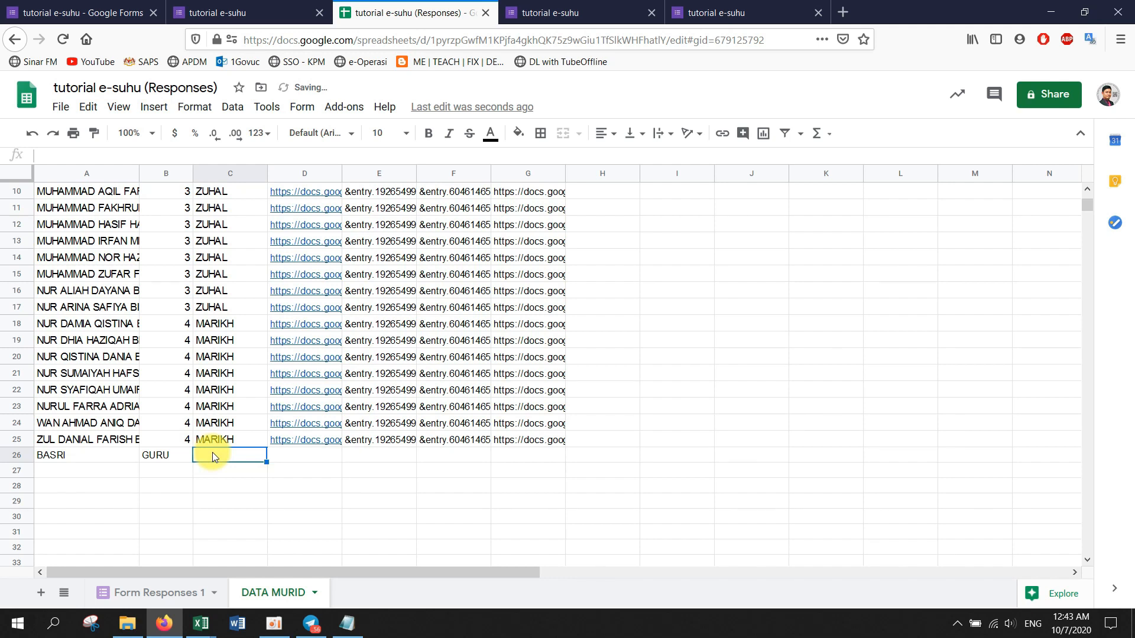
text(RB)
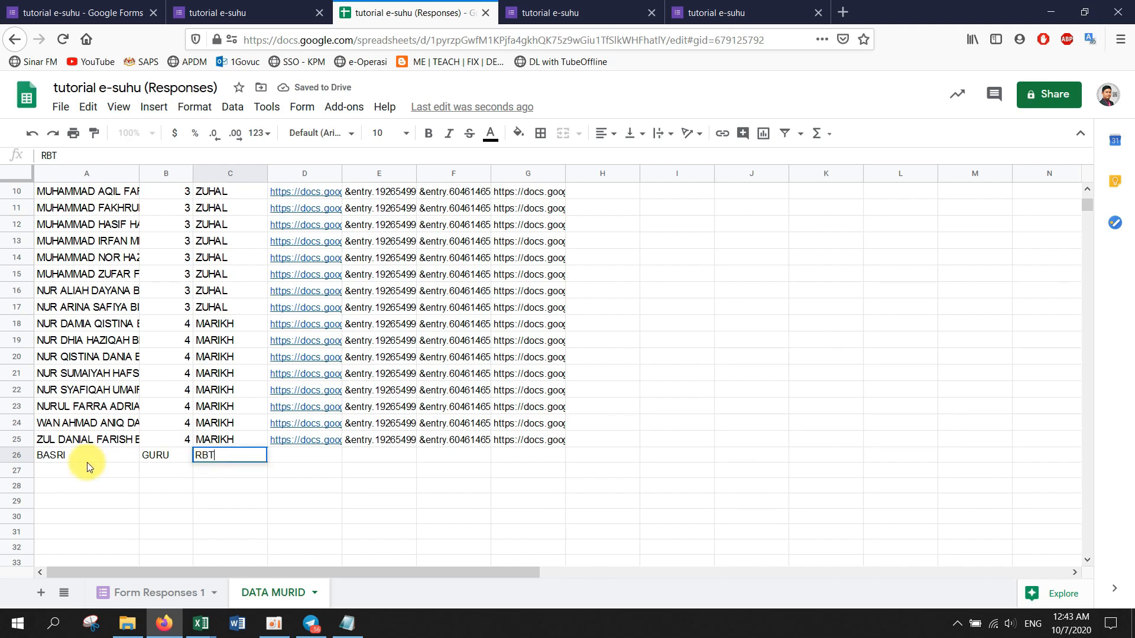
text(T)
Add a second staff entry in row 27 with a name, GURU and GURU BESAR, and fill URL columns D:G down from row 25 through row 27.
click(90, 470)
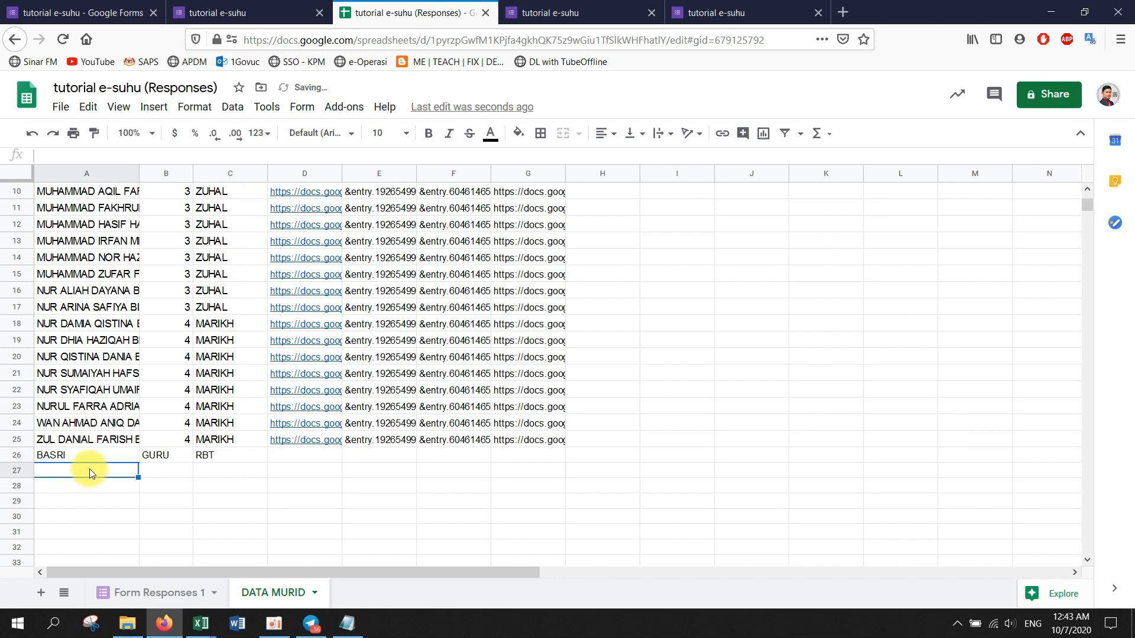
text(AHMAD)
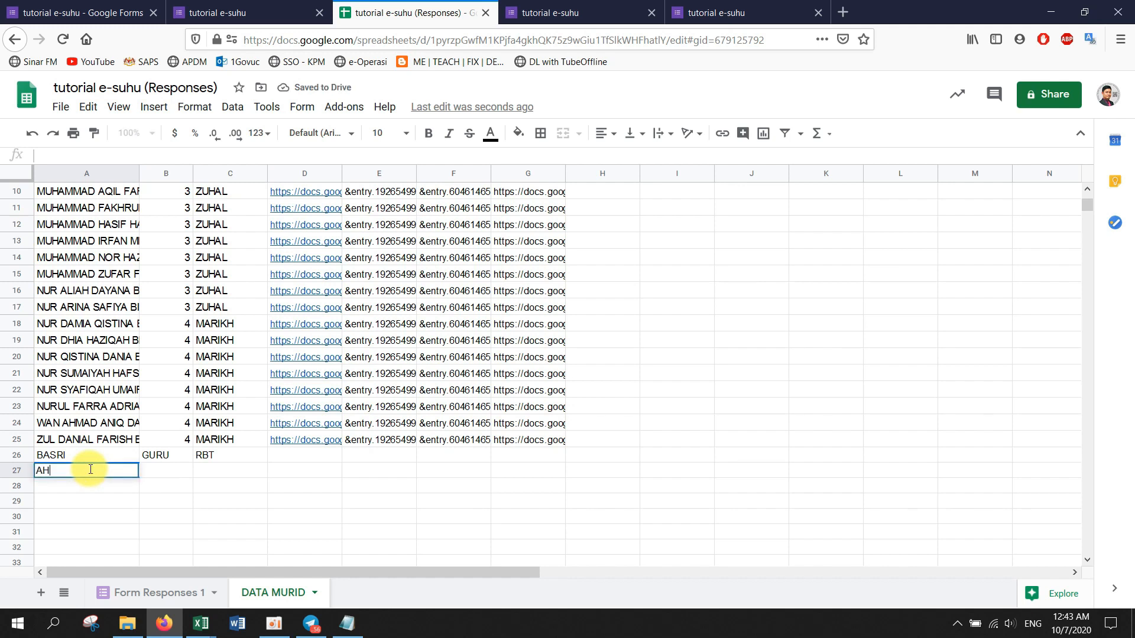
click(172, 473)
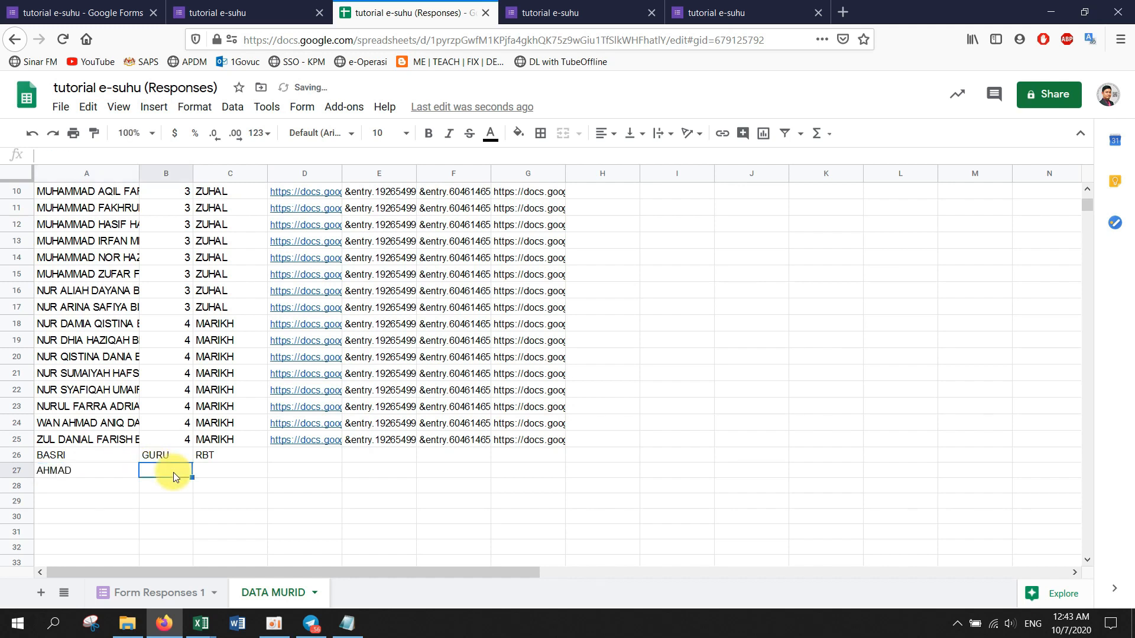
text(GURU)
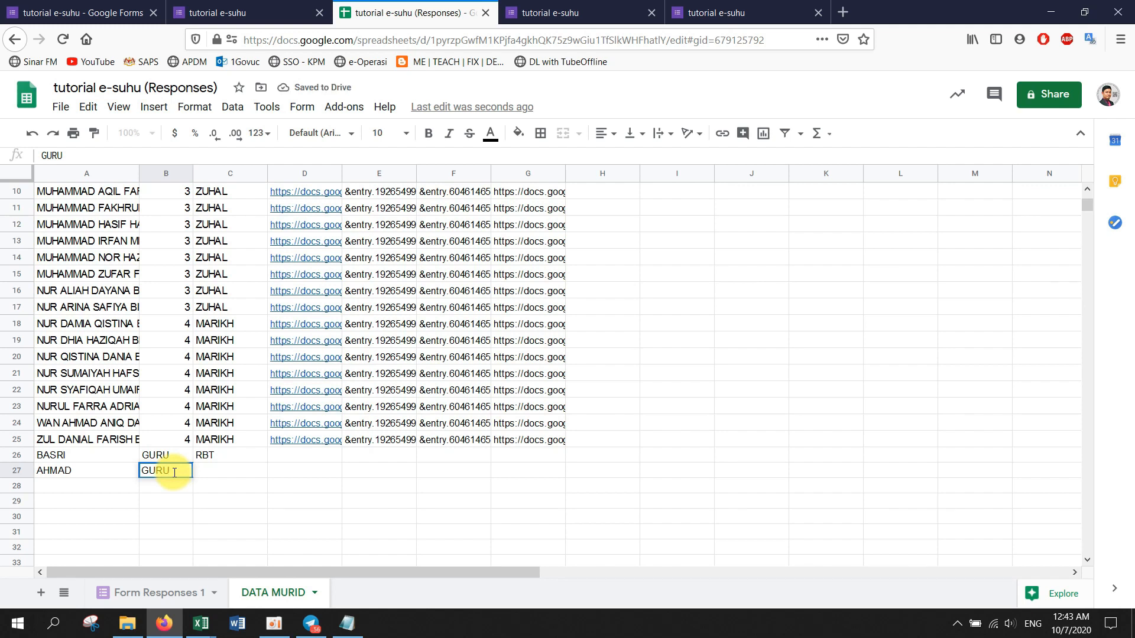
click(252, 470)
text(GURU )
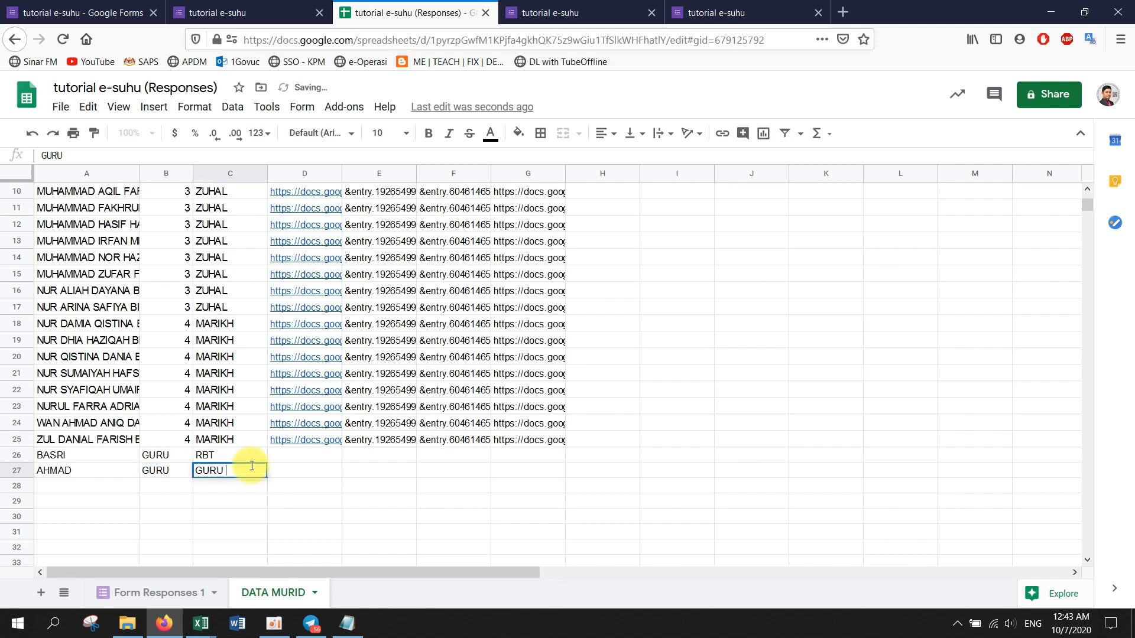
text(BESAR)
click(332, 468)
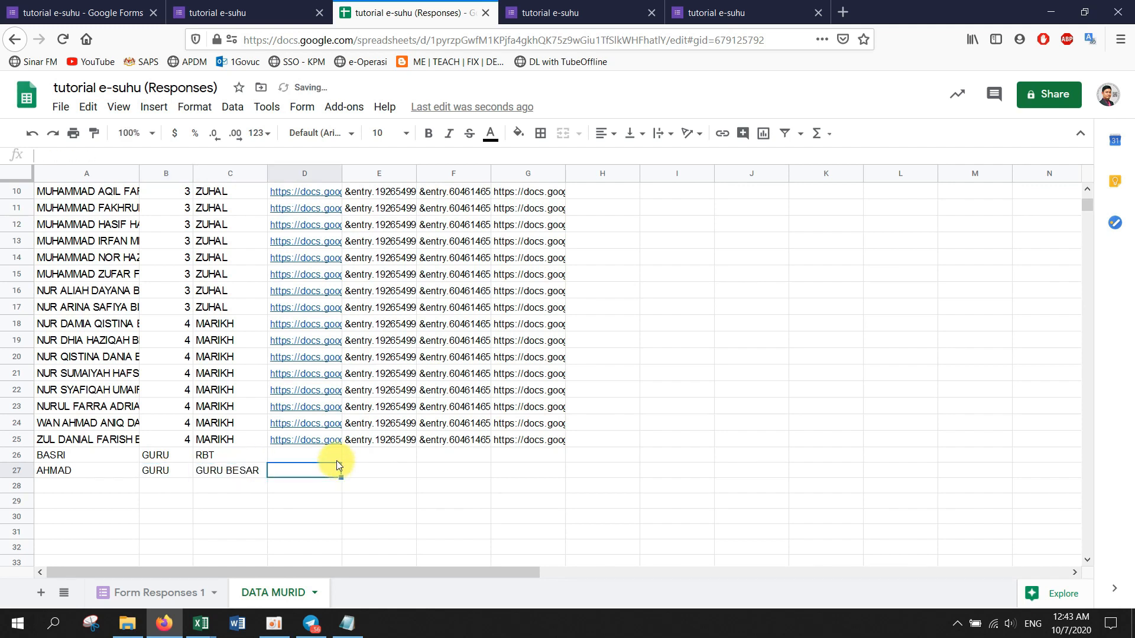
drag(293, 438, 559, 471)
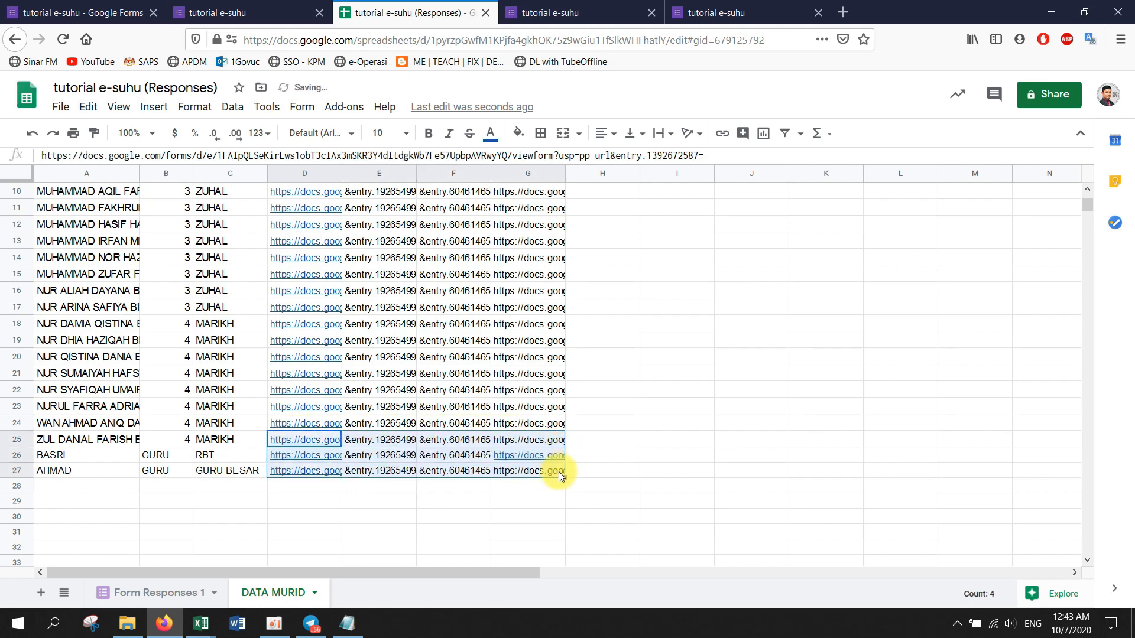
Copy the QR URL in G27 and open it in a new browser tab to check the pre-filled form fields.
click(519, 470)
right_click(523, 469)
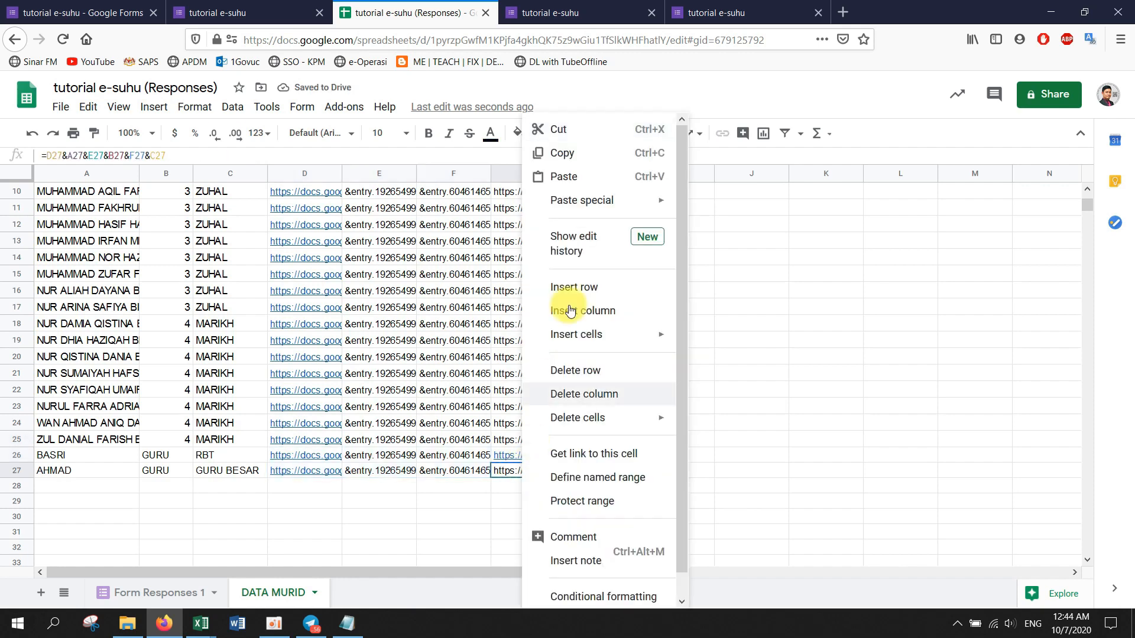
click(584, 155)
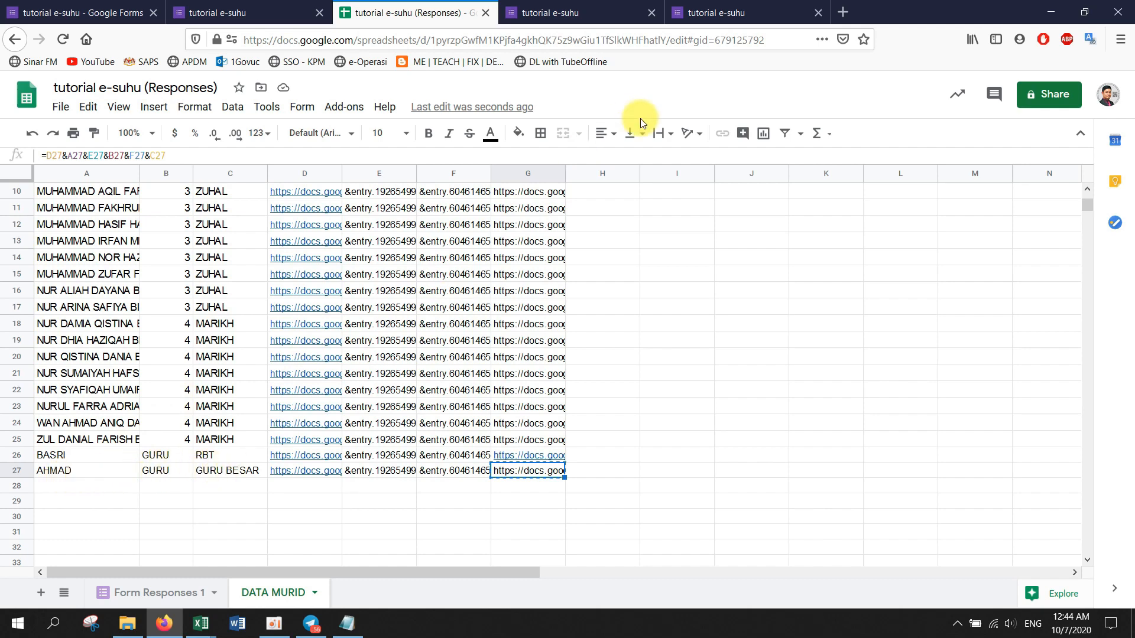
click(846, 11)
key(ctrl+v)
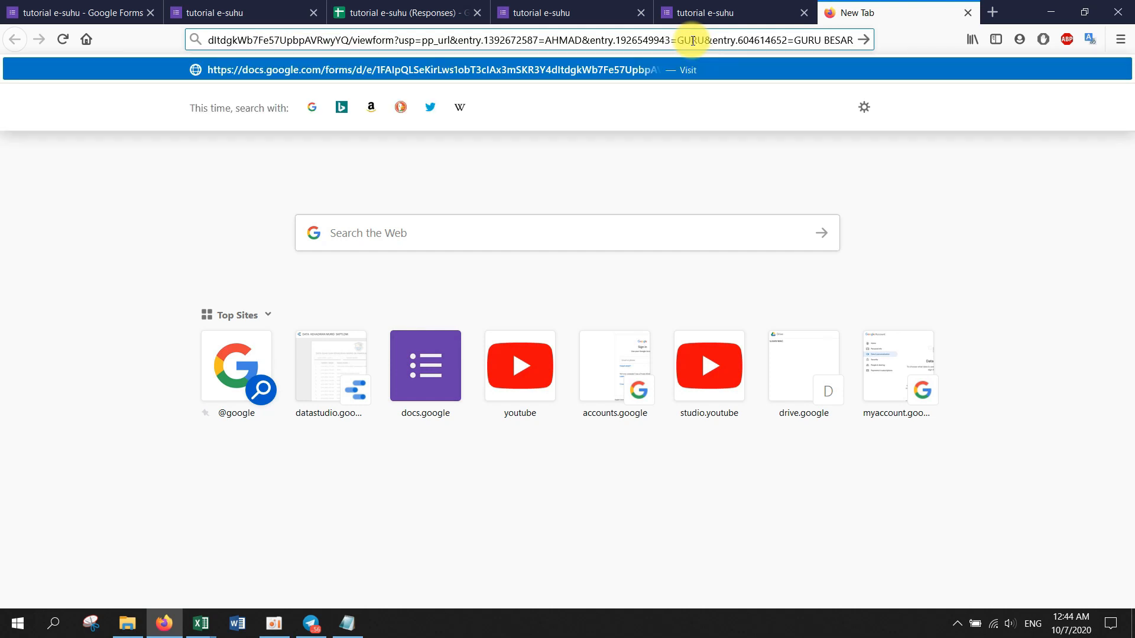
key(Return)
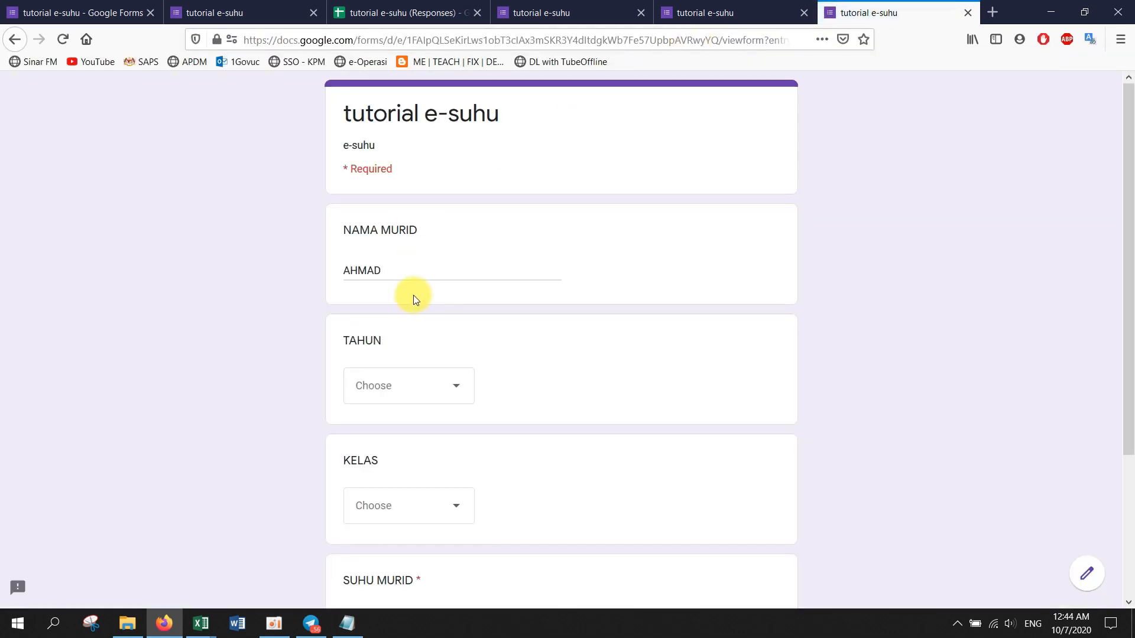
scroll(413, 295, down, 3)
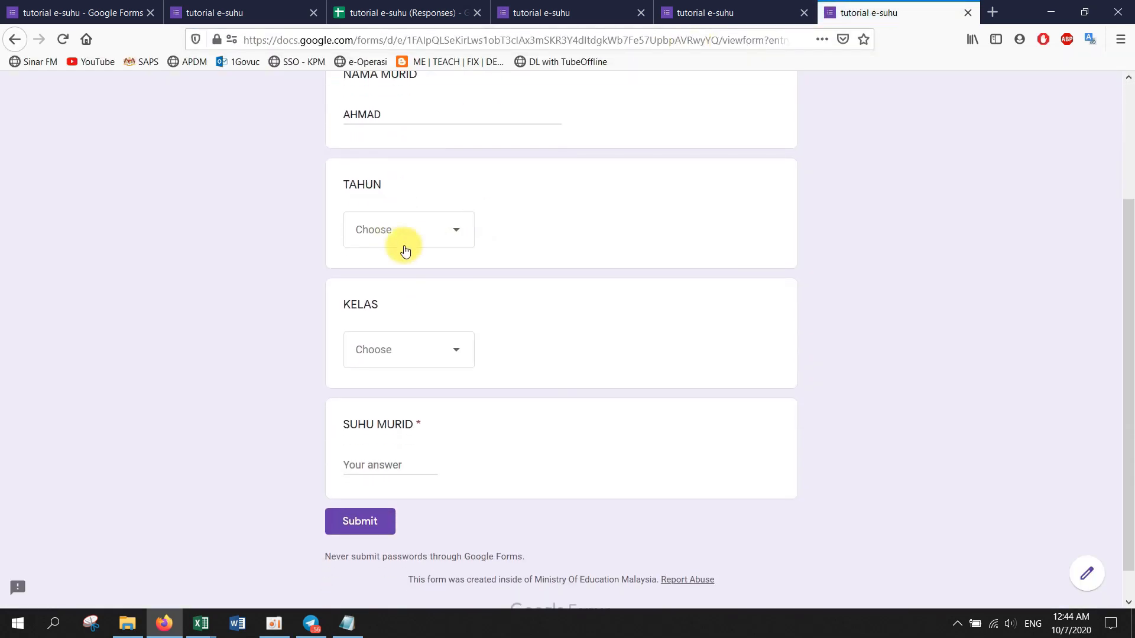
Review the answer options of the TAHUN and KELAS questions in the form editor.
click(83, 13)
click(181, 10)
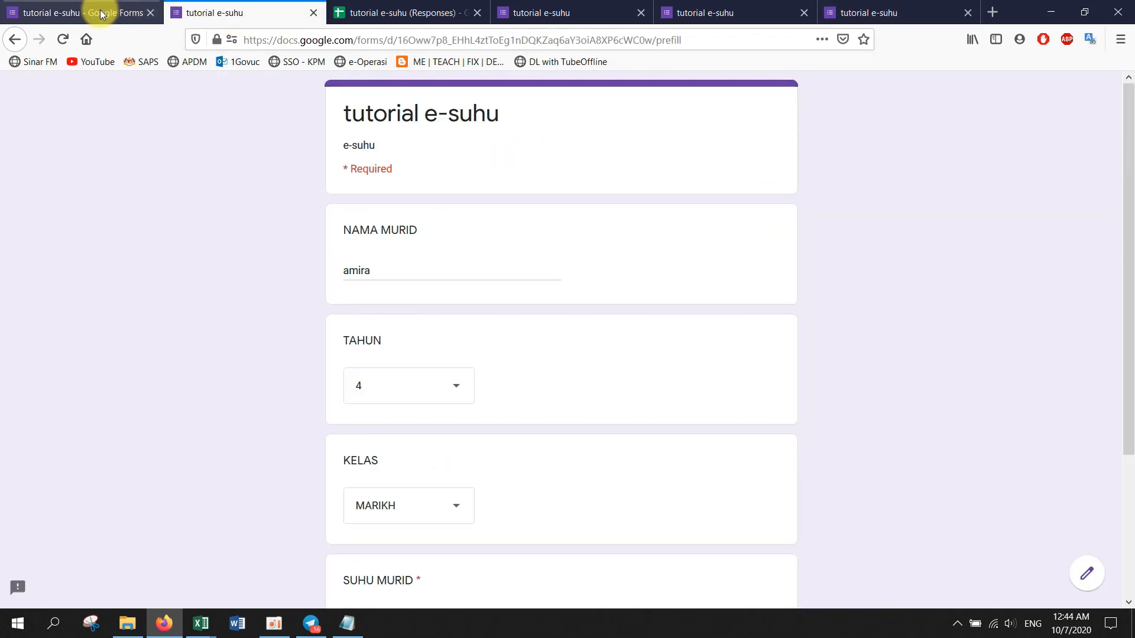
click(101, 10)
scroll(412, 342, down, 3)
scroll(391, 360, down, 1)
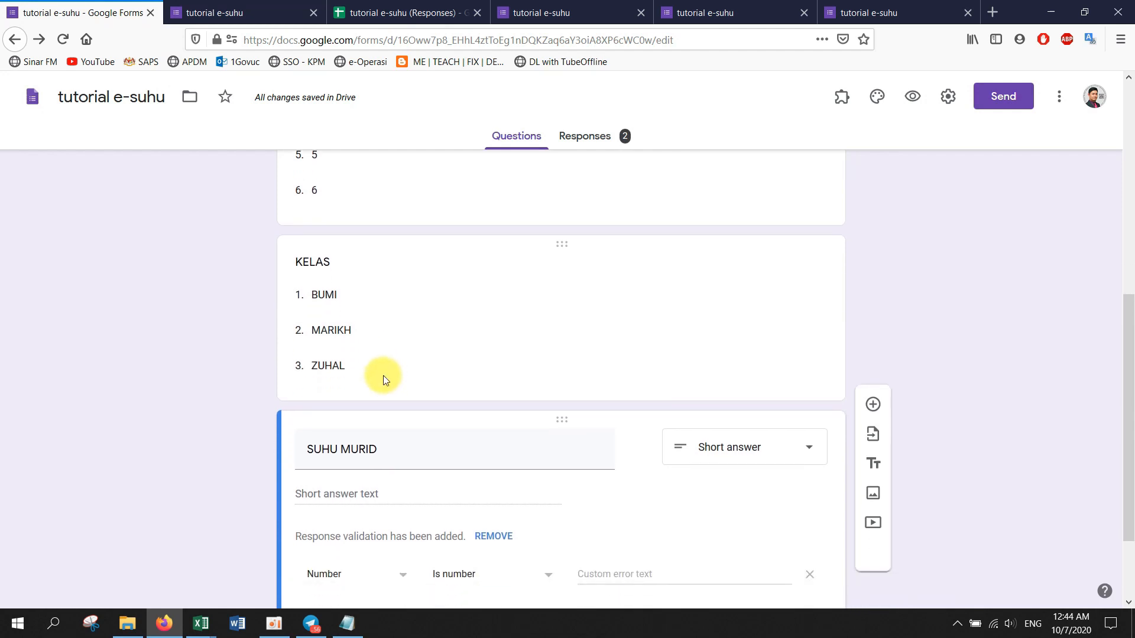
scroll(360, 260, up, 3)
scroll(349, 307, up, 1)
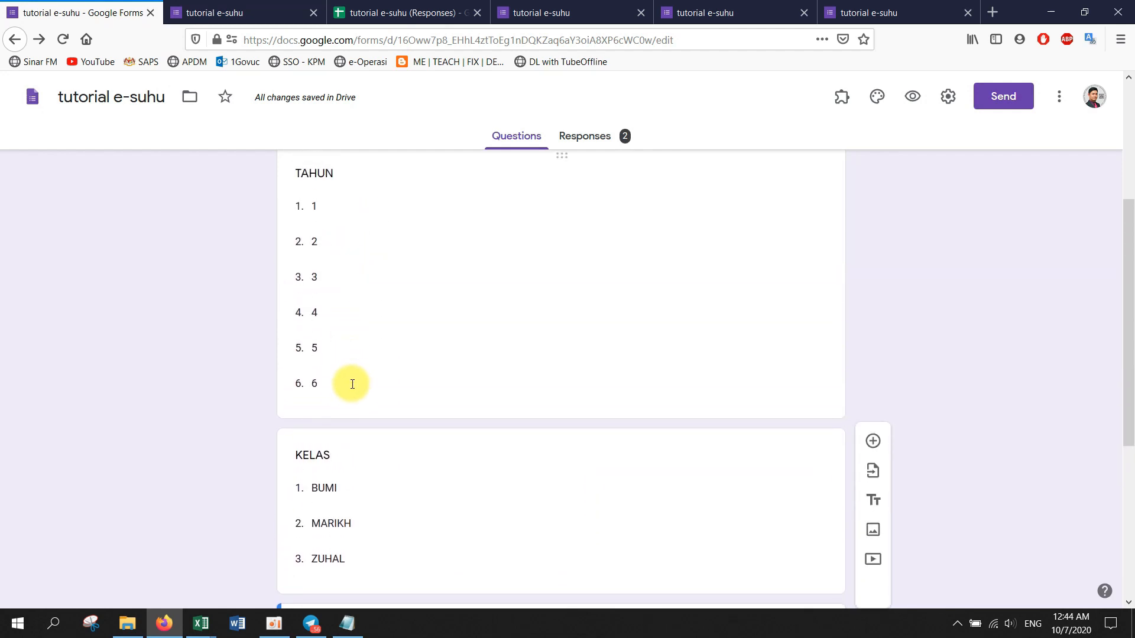
scroll(352, 384, down, 4)
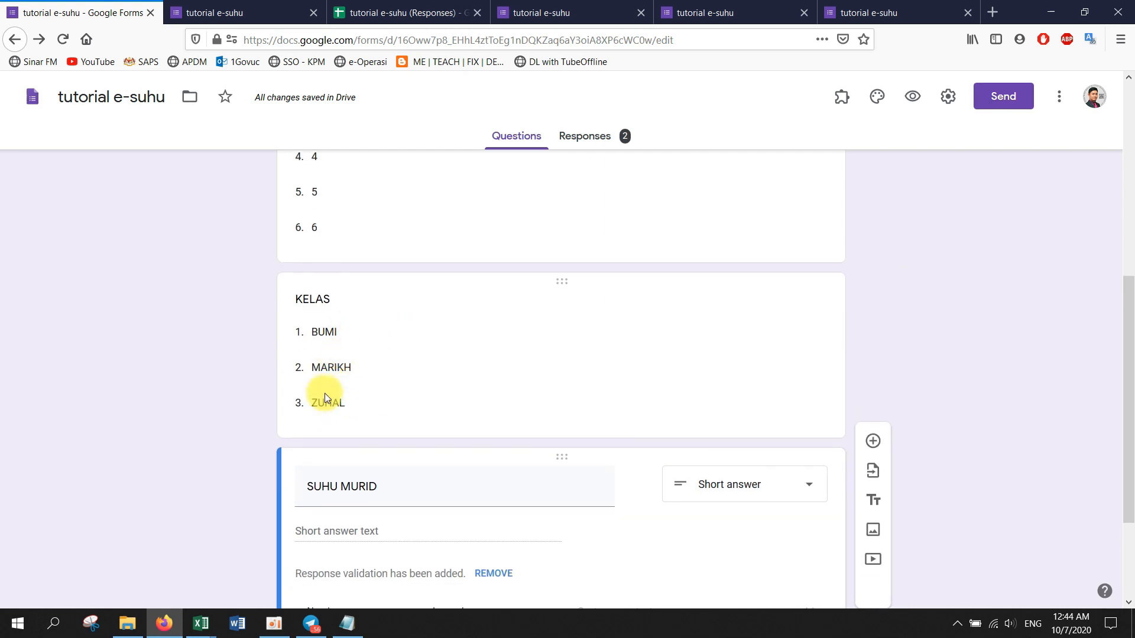
Close the pre-filled form opened from row 27 and leave the page without submitting.
click(875, 12)
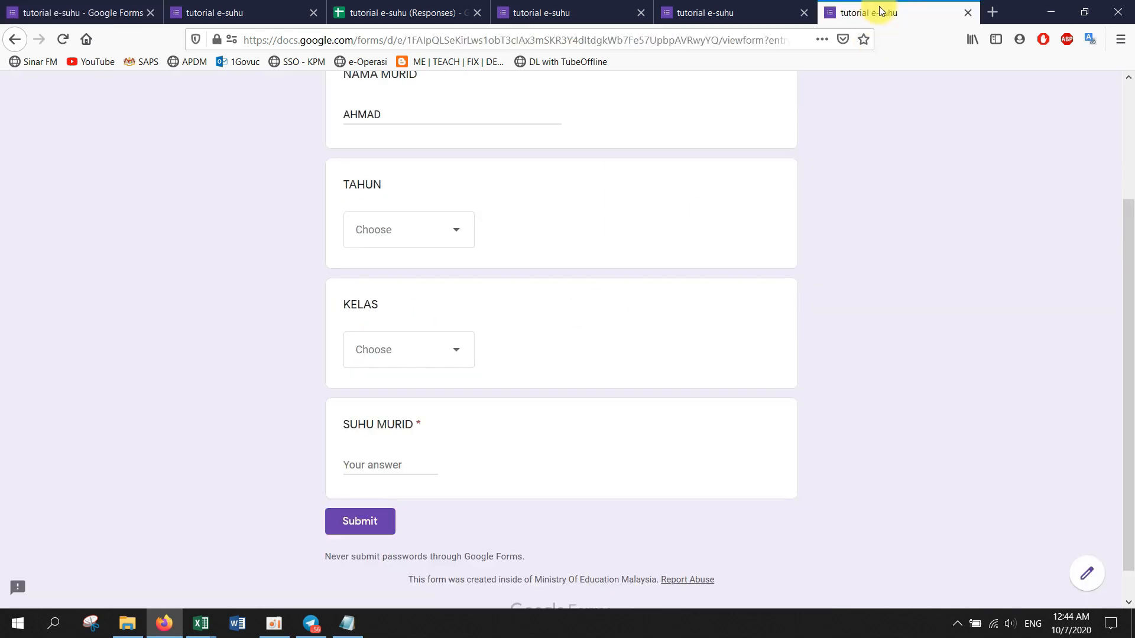
click(970, 14)
click(676, 300)
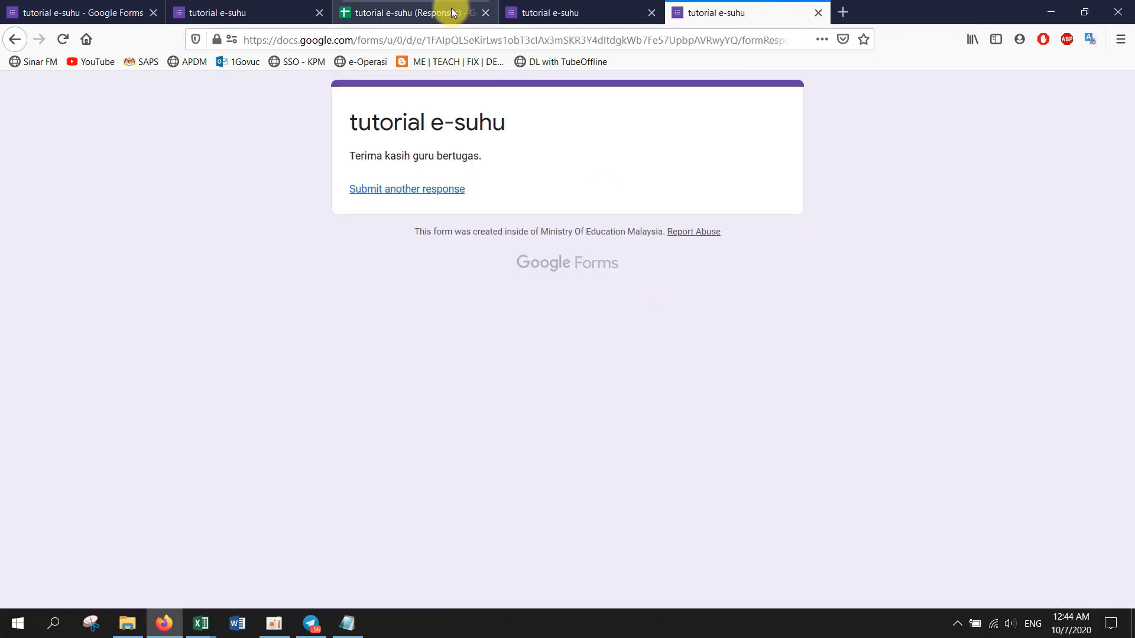
Clear the test staff entries and their URL cells in rows 26 and 27 of the DATA MURID sheet.
click(446, 12)
click(355, 470)
click(602, 495)
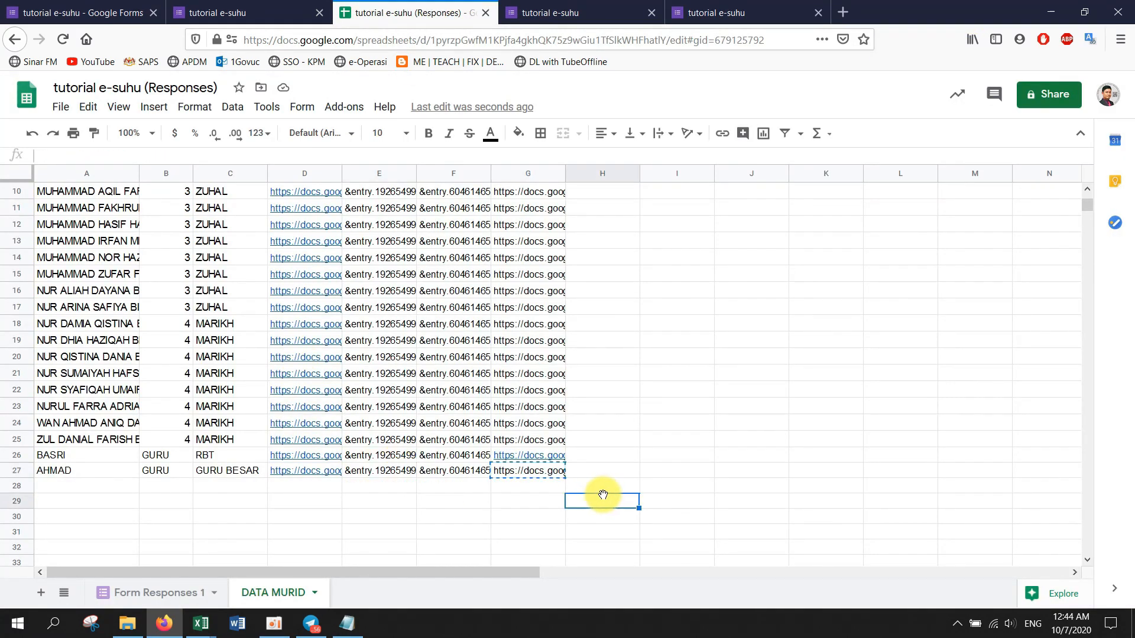
drag(588, 471, 39, 450)
key(Delete)
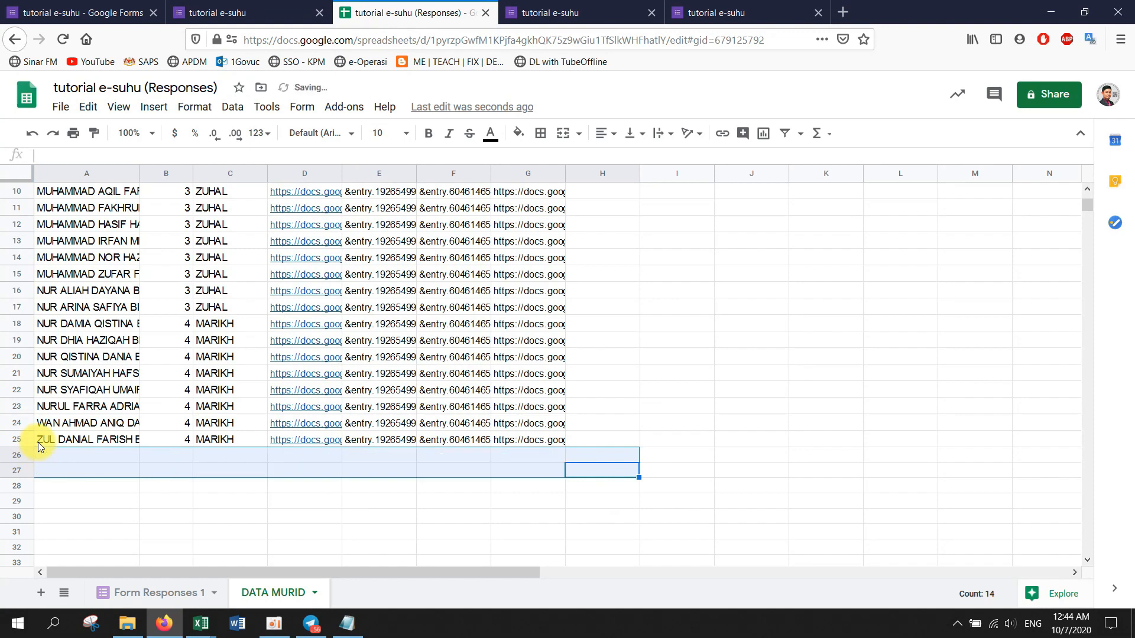
Copy the QR URL in G24 and open it in a new browser tab to check the pupil's pre-filled name, TAHUN and KELAS.
click(87, 424)
click(516, 426)
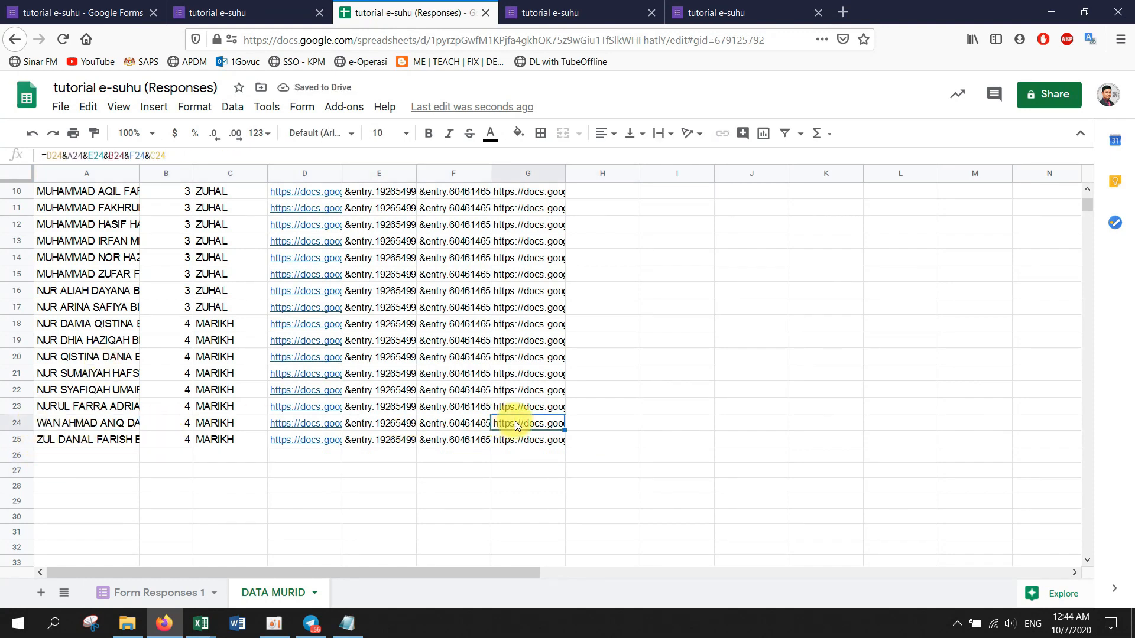
right_click(516, 425)
click(582, 154)
click(843, 12)
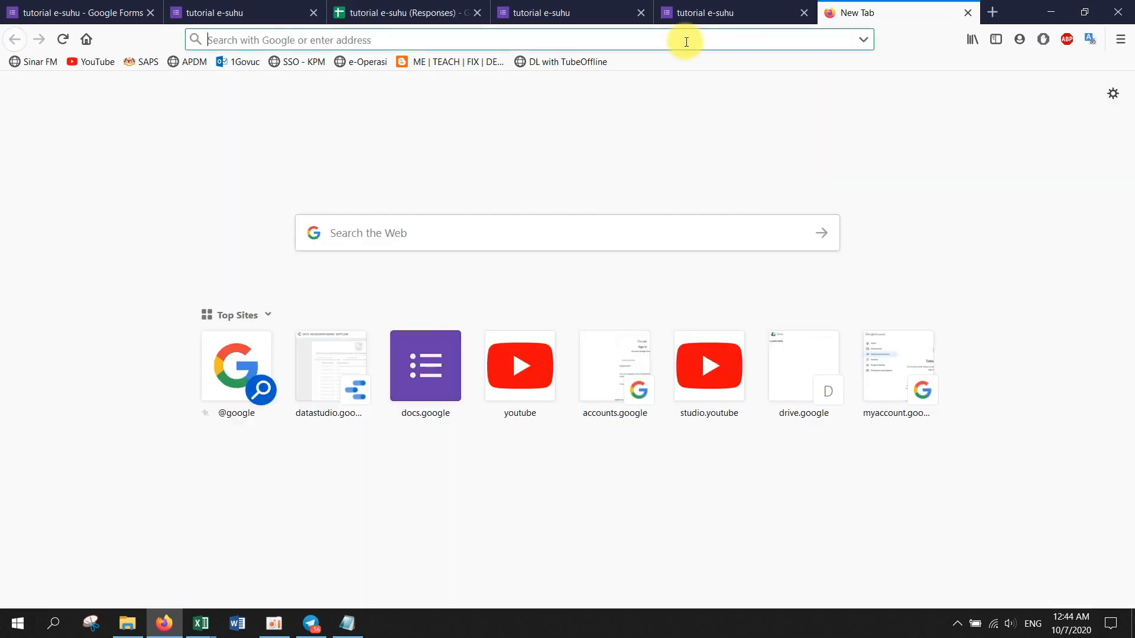
key(ctrl+v)
key(Return)
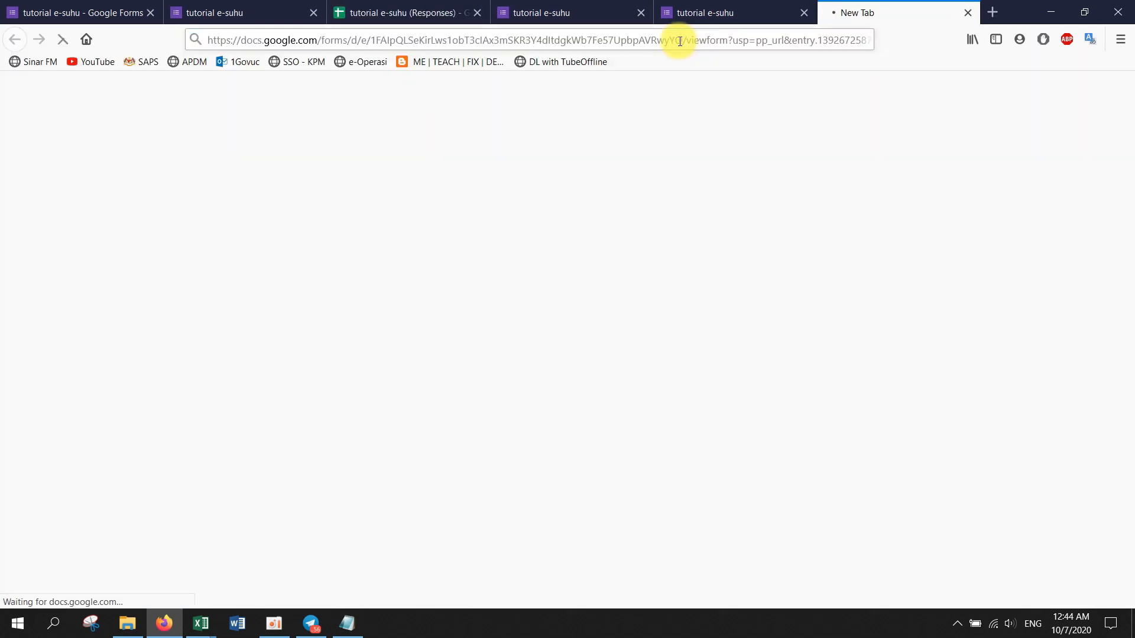
scroll(424, 280, down, 2)
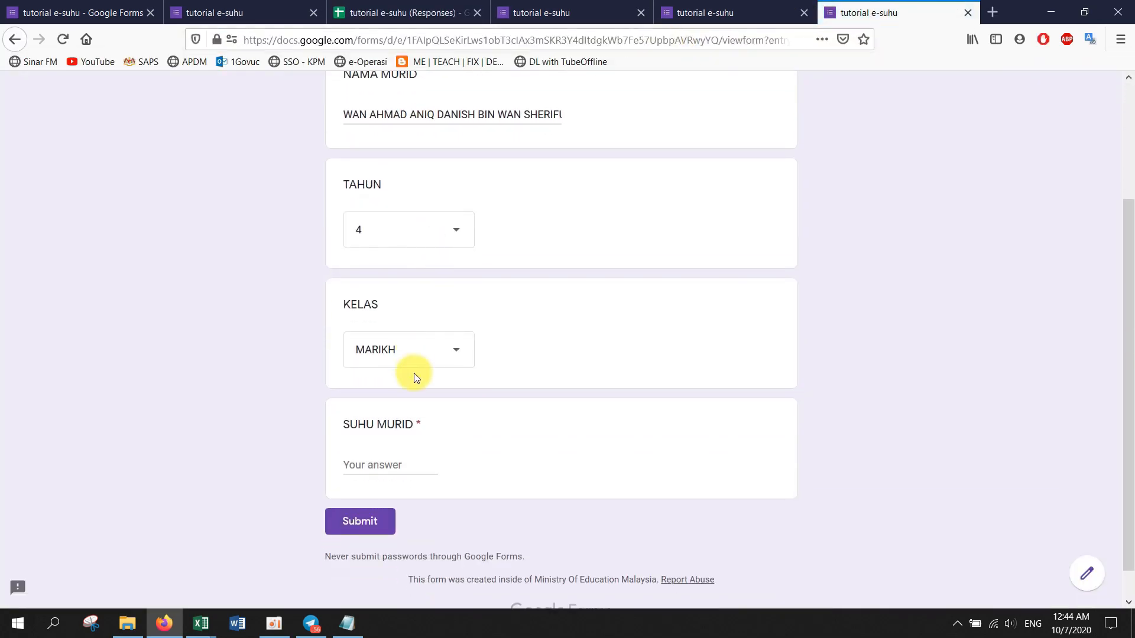
Return to the DATA MURID sheet and select cell H2 under the QR IMEJ header.
click(390, 11)
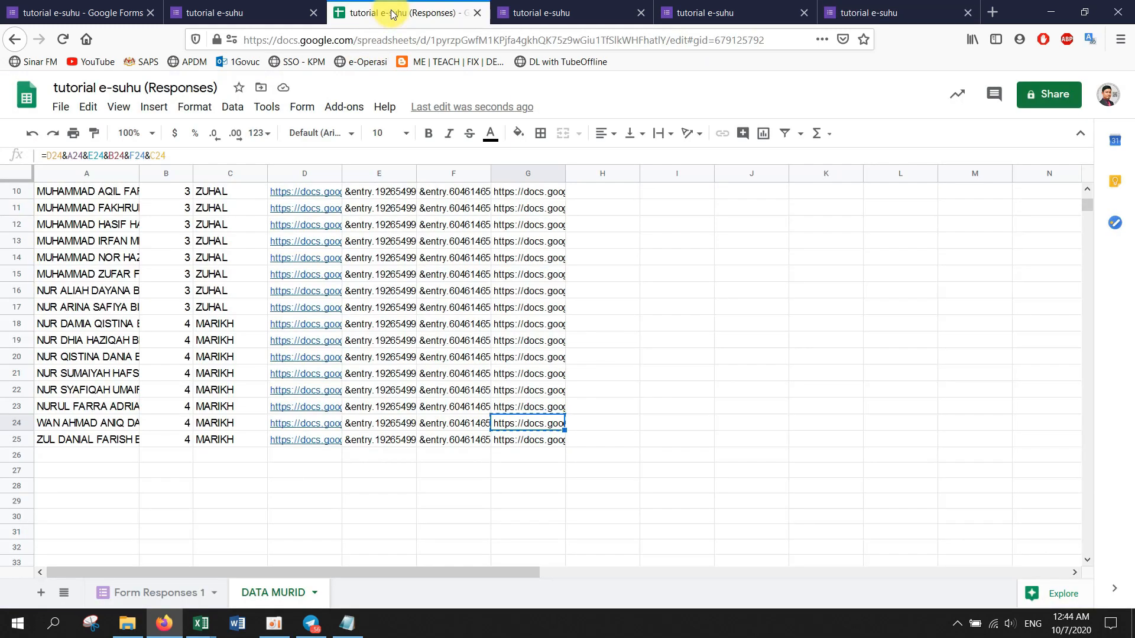
click(597, 343)
scroll(573, 299, up, 3)
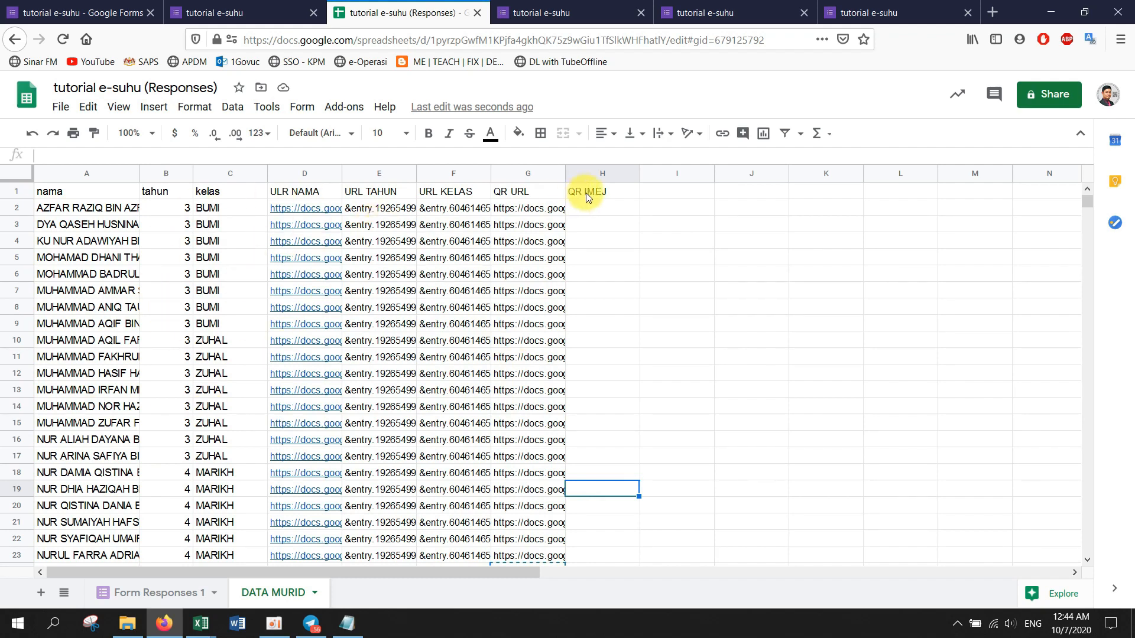
click(593, 208)
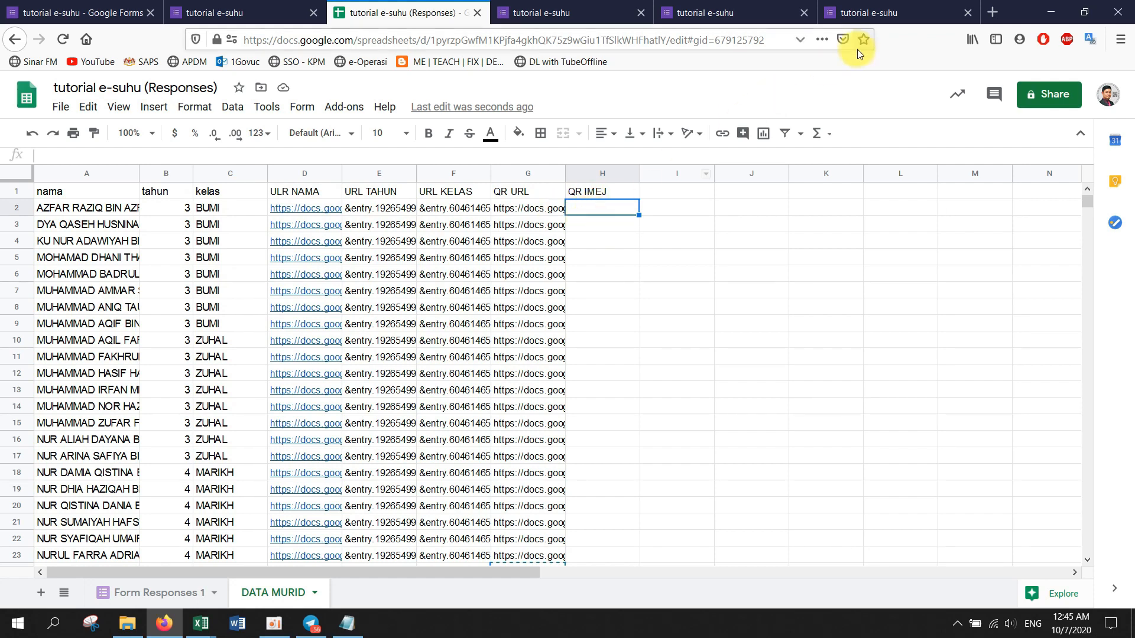
Close the unsubmitted pre-filled form and the "Terima kasih guru bertugas." confirmation page.
click(952, 16)
click(967, 12)
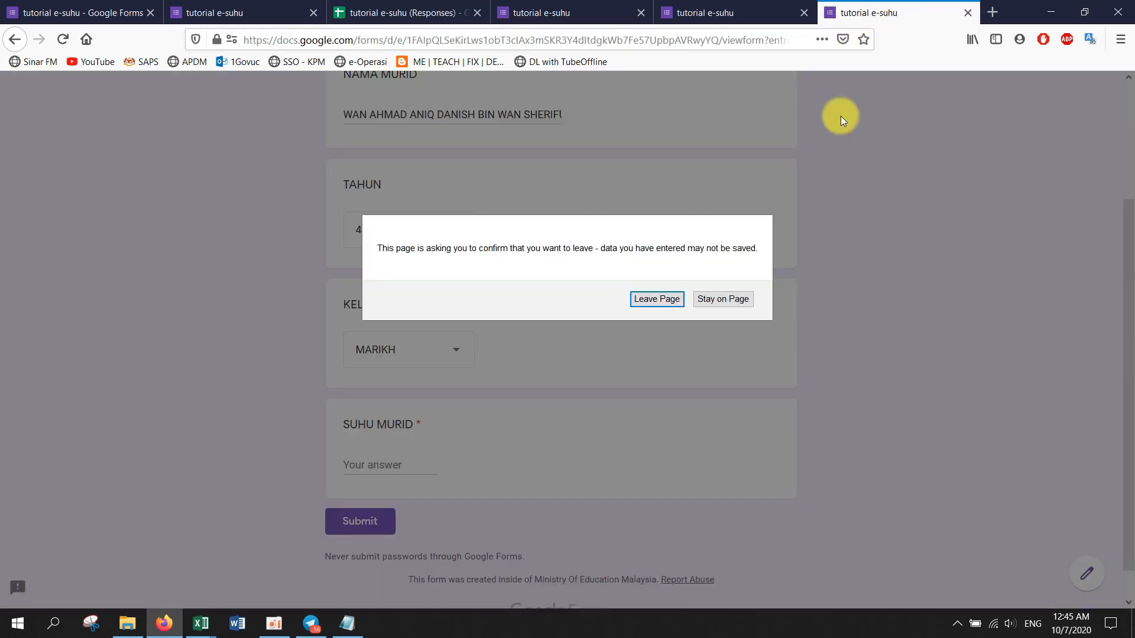
click(656, 297)
click(816, 15)
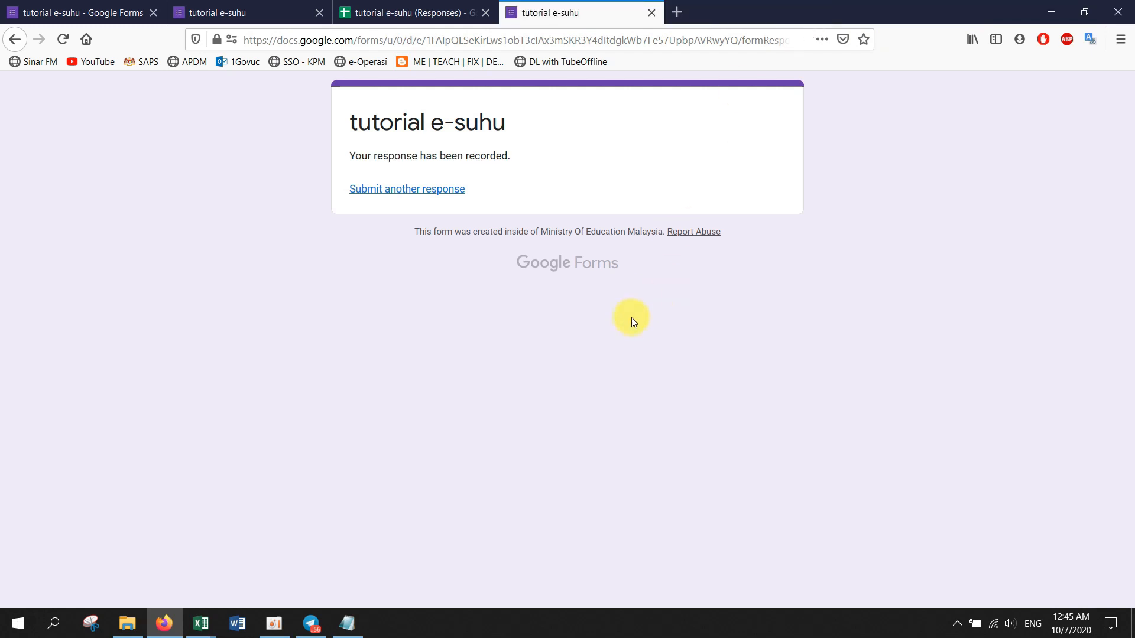
Return to the responses spreadsheet, search the add-on marketplace for QR CODE, look through the listed add-ons and close the marketplace.
click(397, 17)
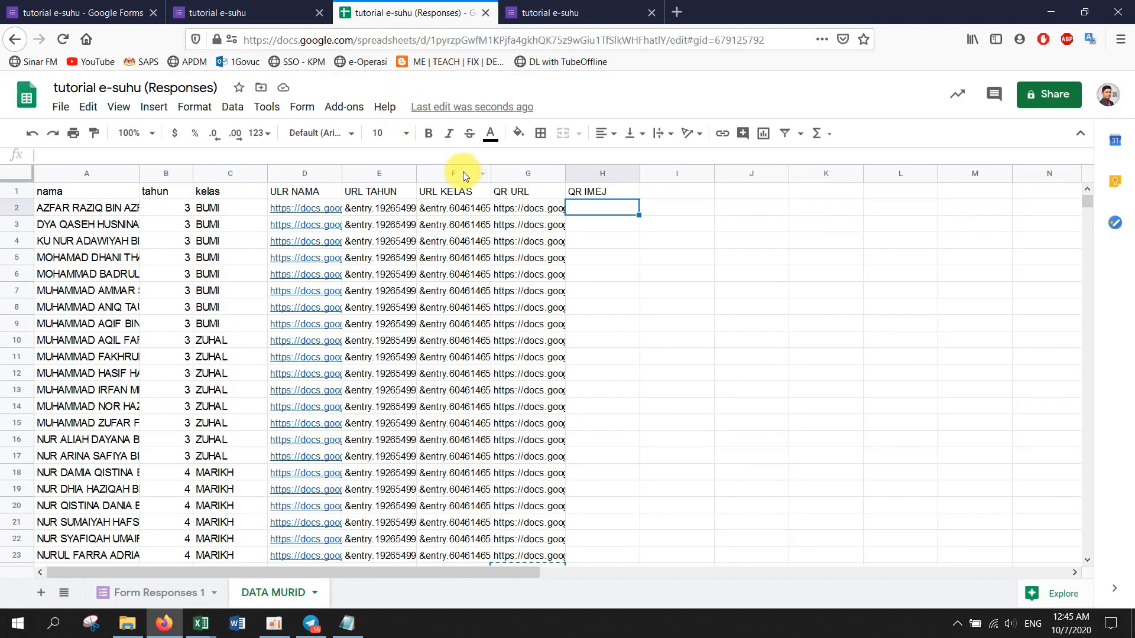
click(353, 112)
mouse_move(377, 172)
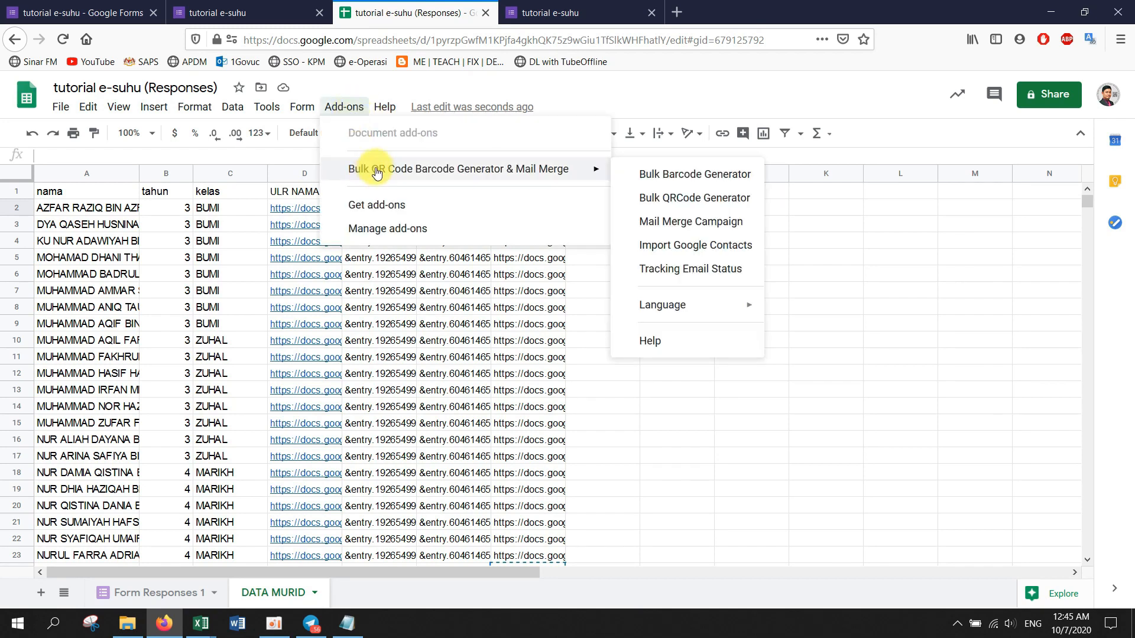
click(378, 203)
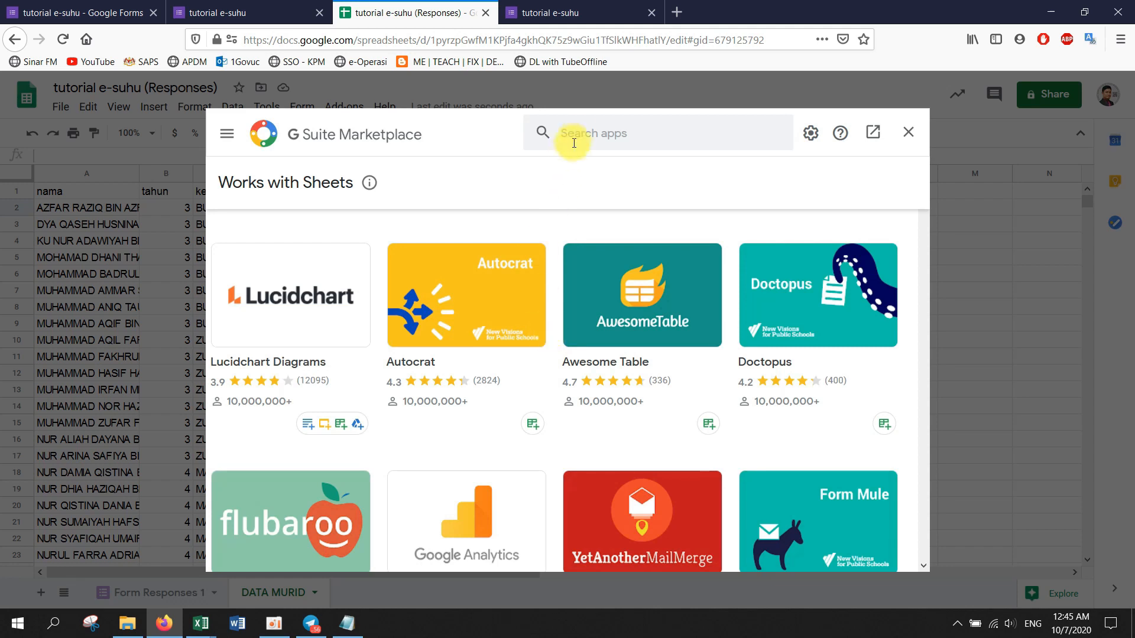
click(582, 131)
text(QR CODE)
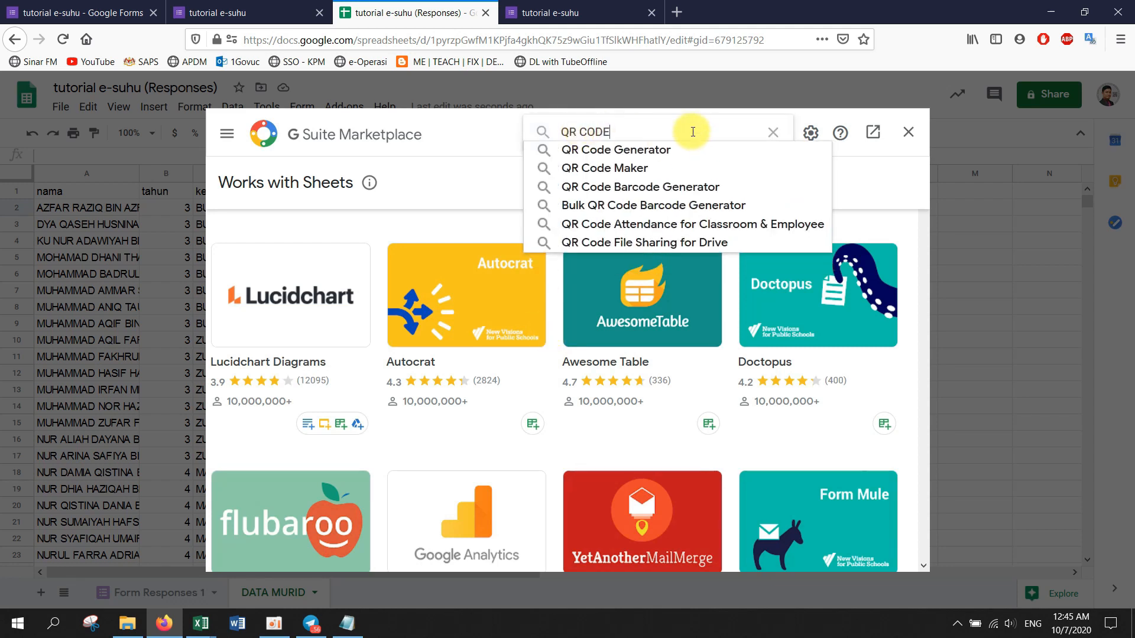
key(Return)
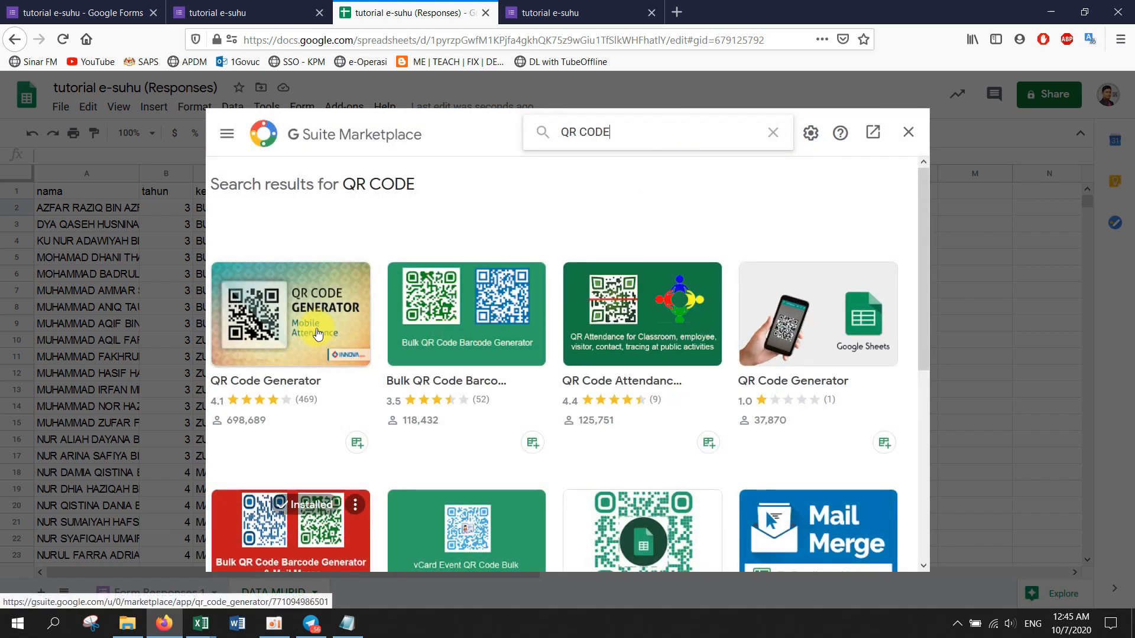
scroll(443, 297, down, 3)
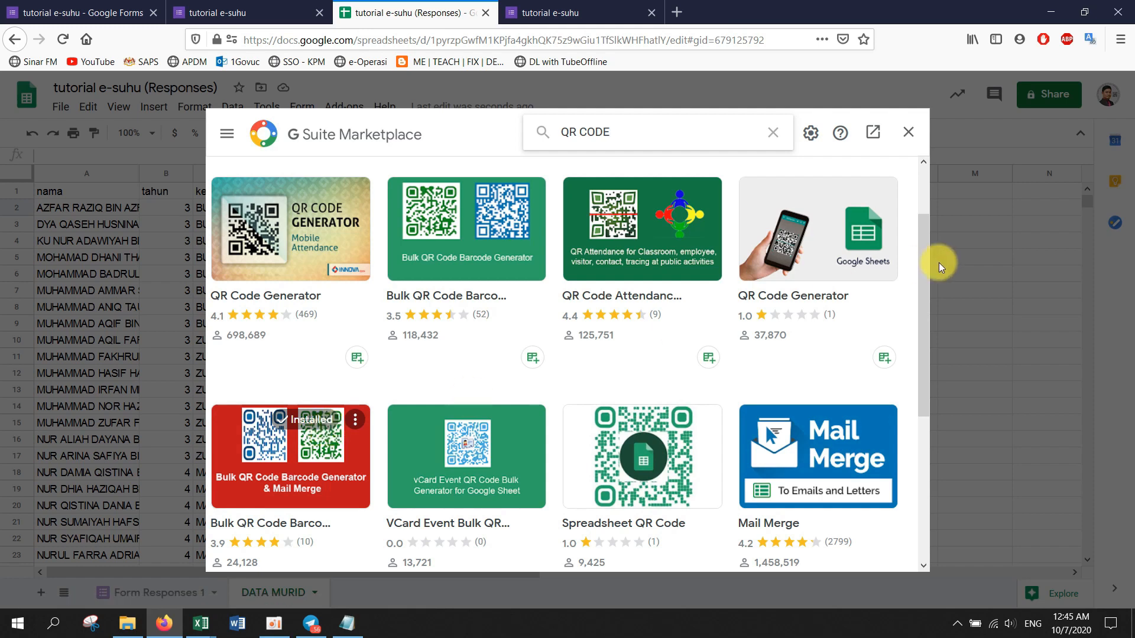
click(916, 139)
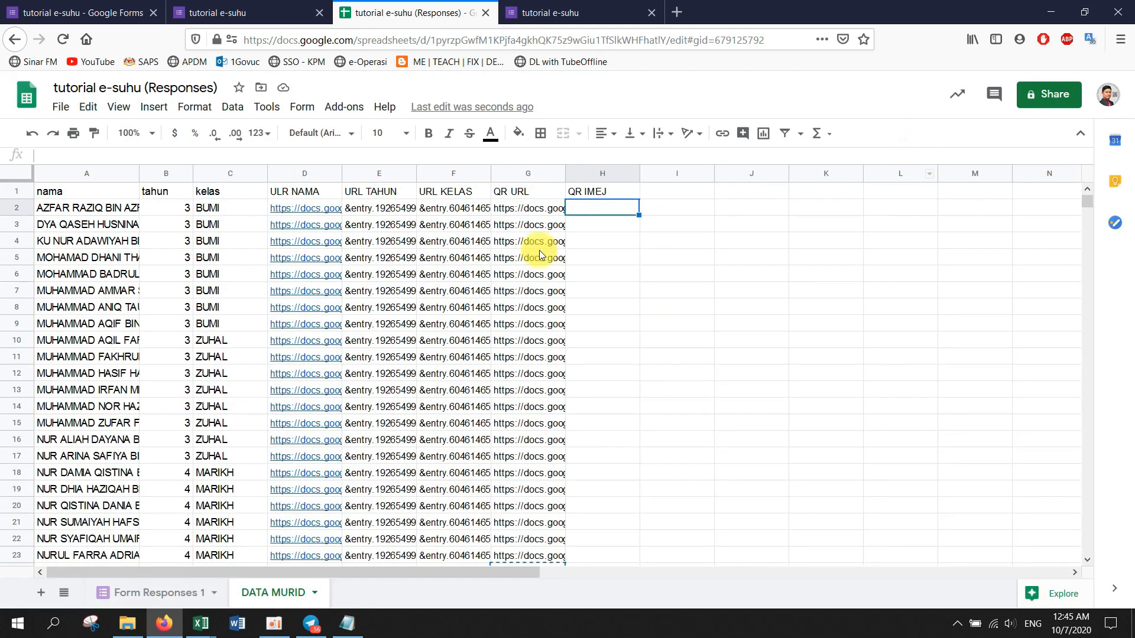
Open the Bulk QRCode Generator add-on and set QRCode Content to [G] QR URL and Save QRCode To to [H] QR IMEJ.
click(343, 107)
mouse_move(505, 172)
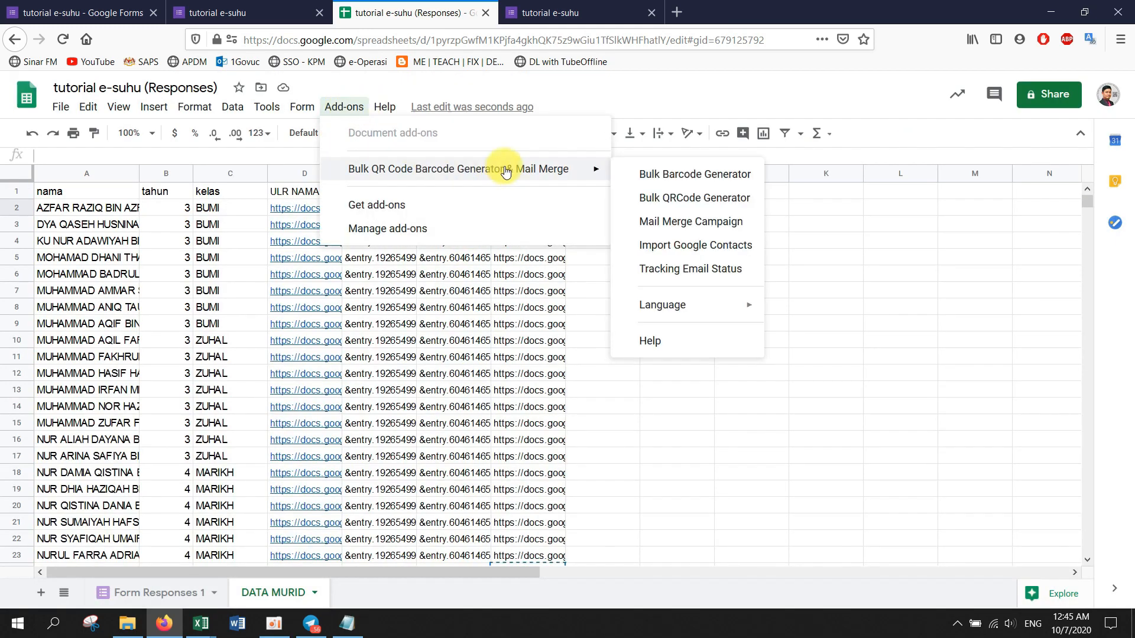
click(677, 201)
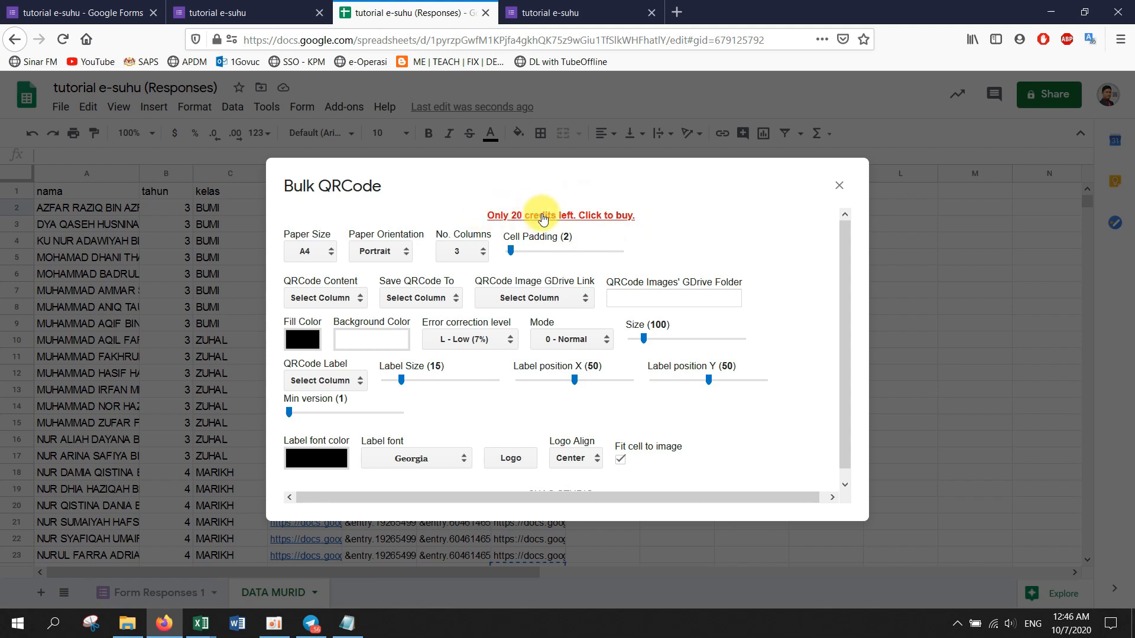
click(360, 300)
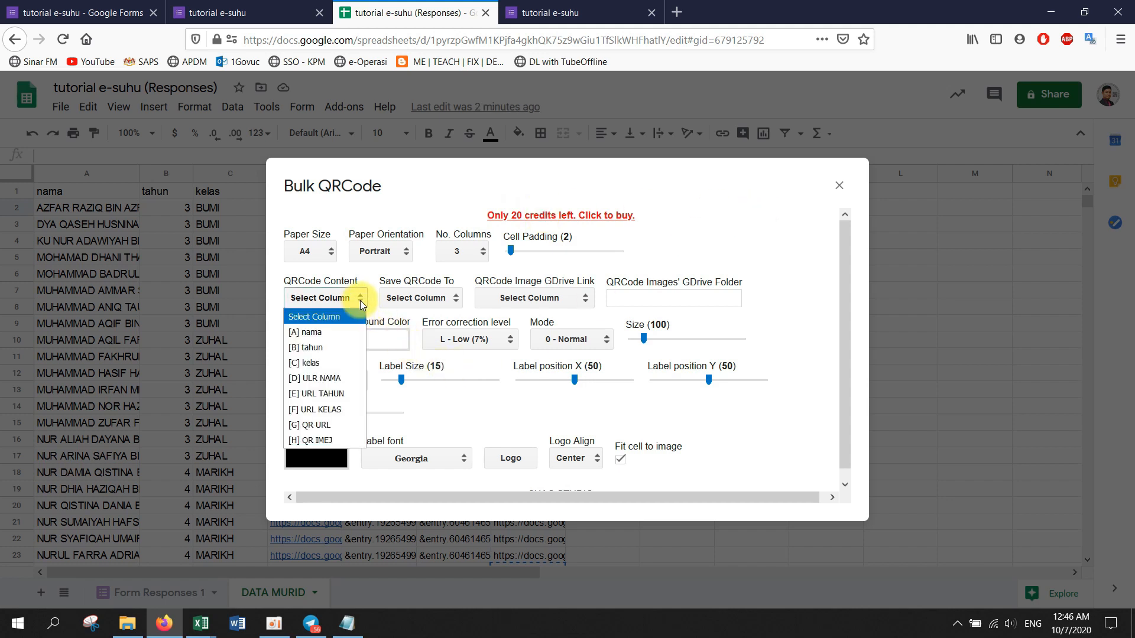
click(324, 424)
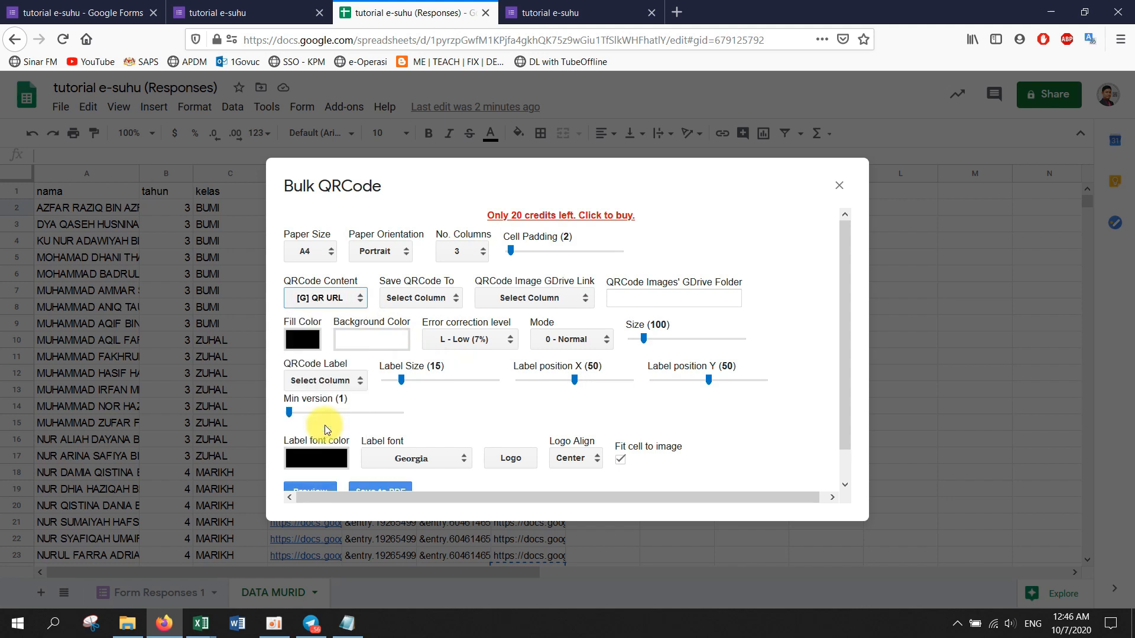
click(439, 300)
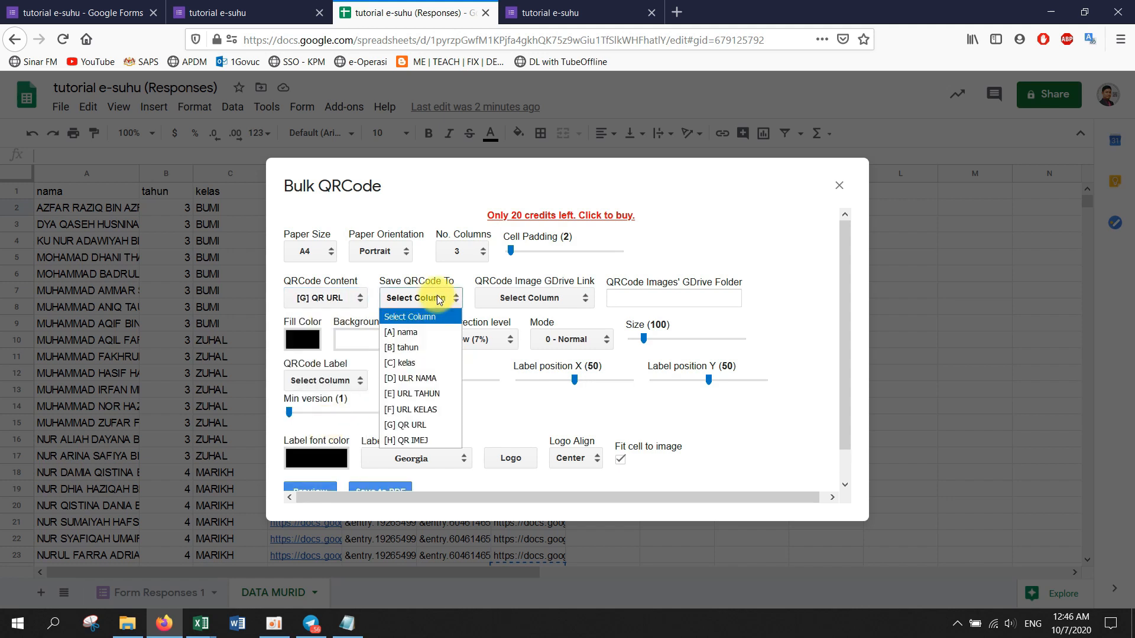
click(432, 441)
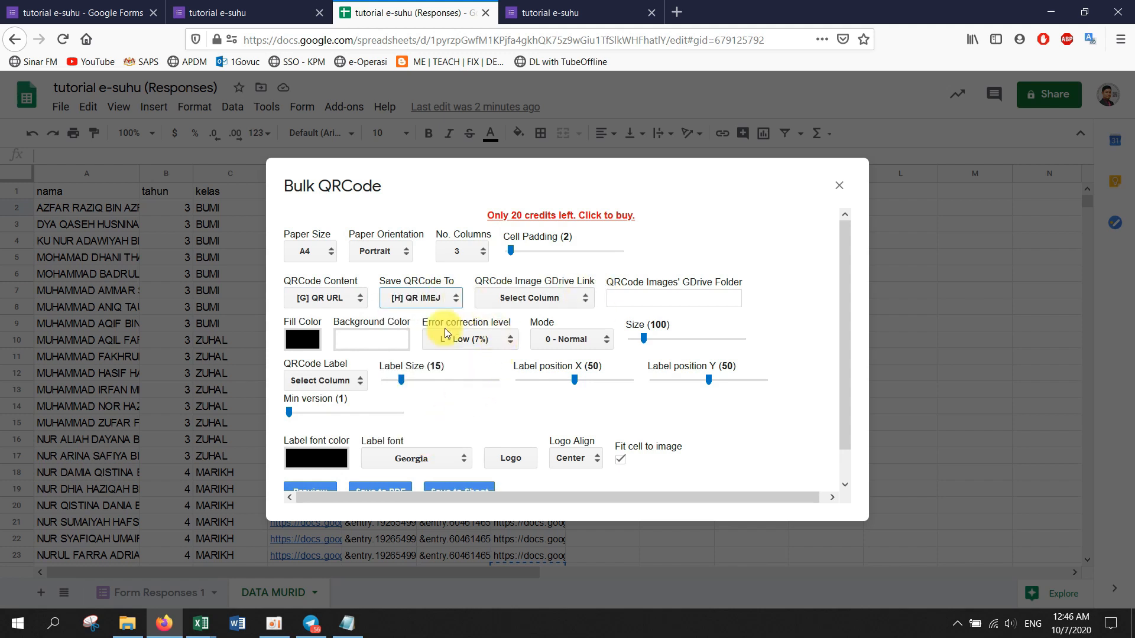
Save the generated QR codes to the sheet and close the Bulk QRCode dialog.
drag(845, 292, 843, 337)
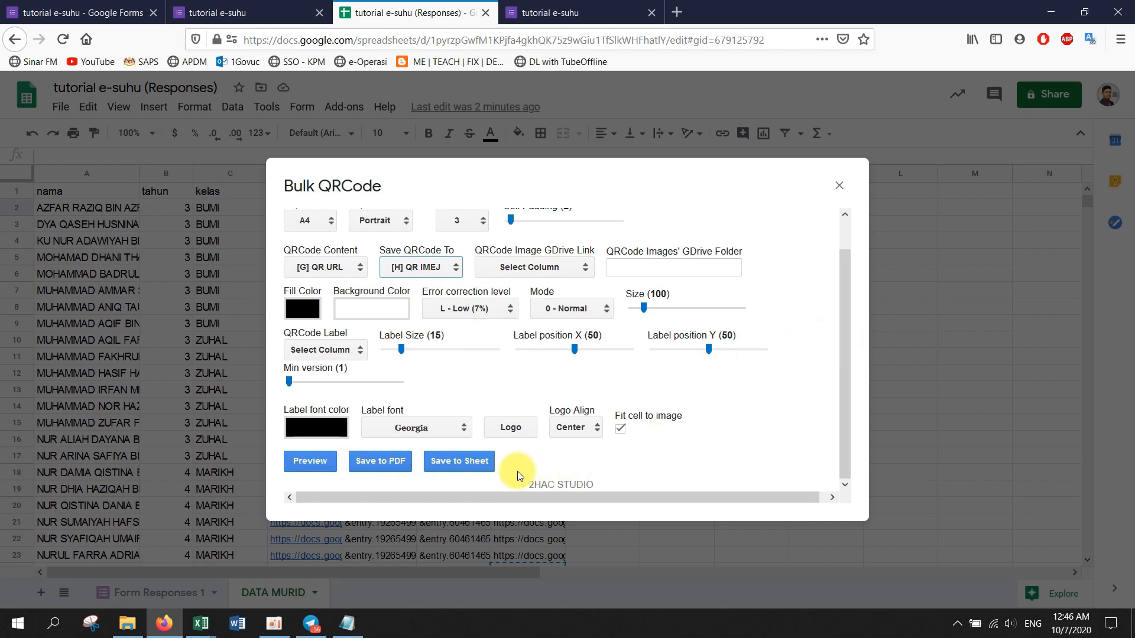
click(471, 465)
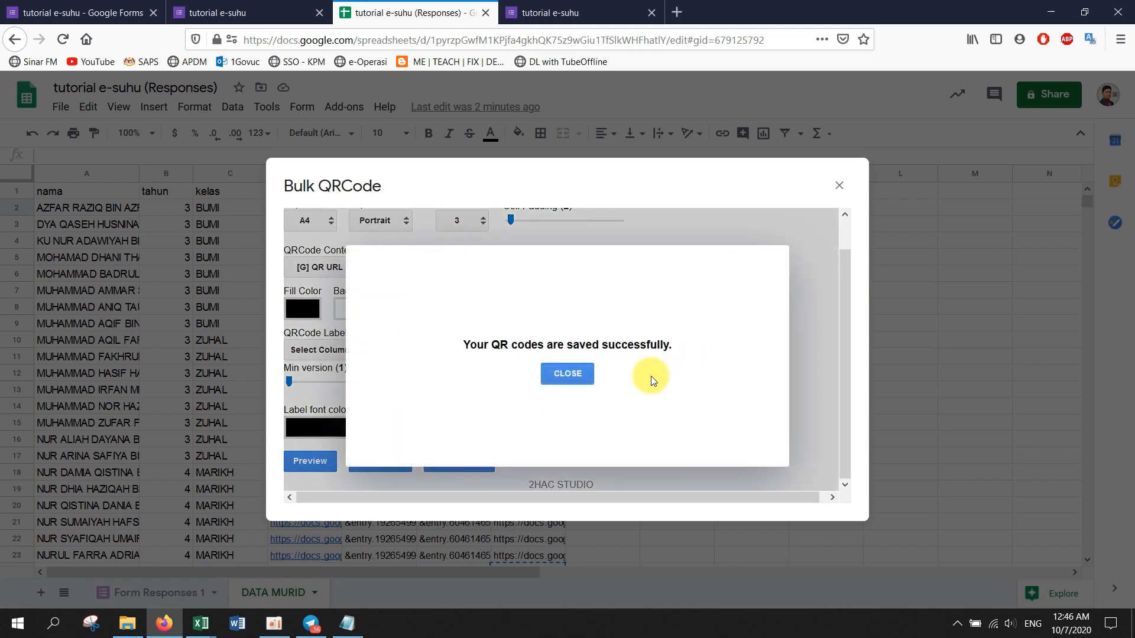
click(582, 374)
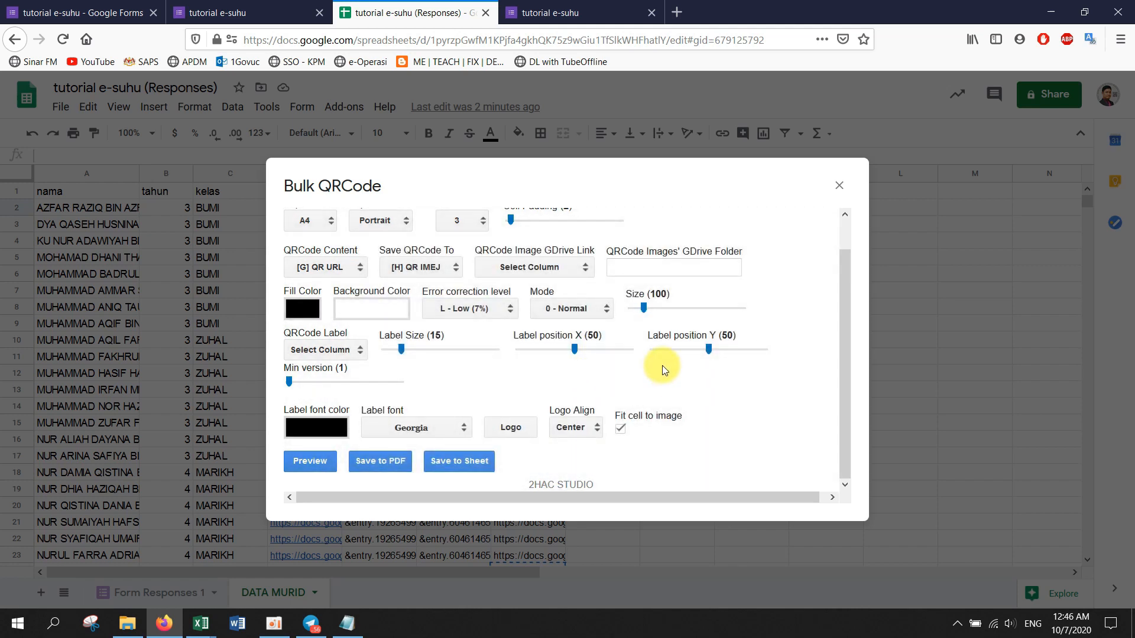
click(838, 190)
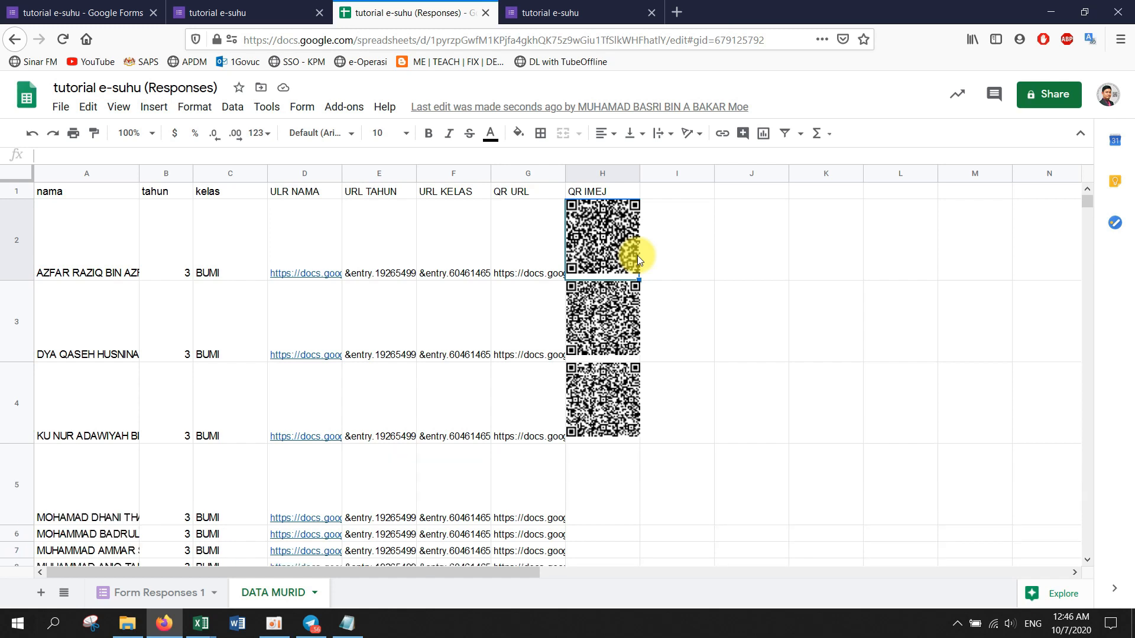
Look through the pupils' rows in the QR IMEJ column for missing or overlapping QR code images.
click(689, 275)
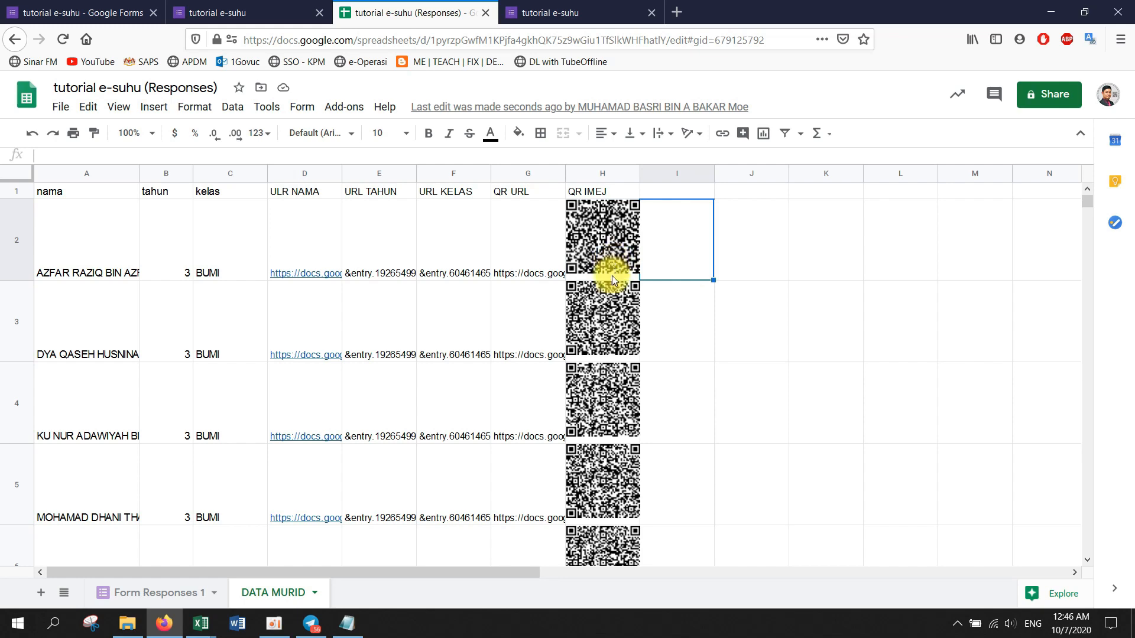
scroll(612, 275, down, 4)
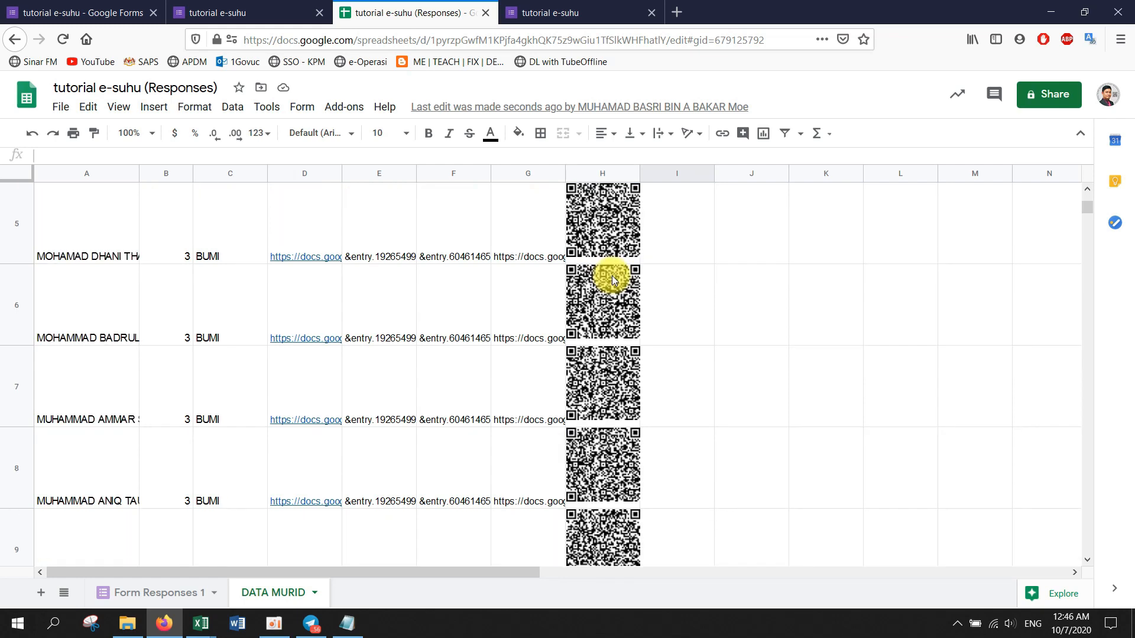
scroll(612, 275, up, 5)
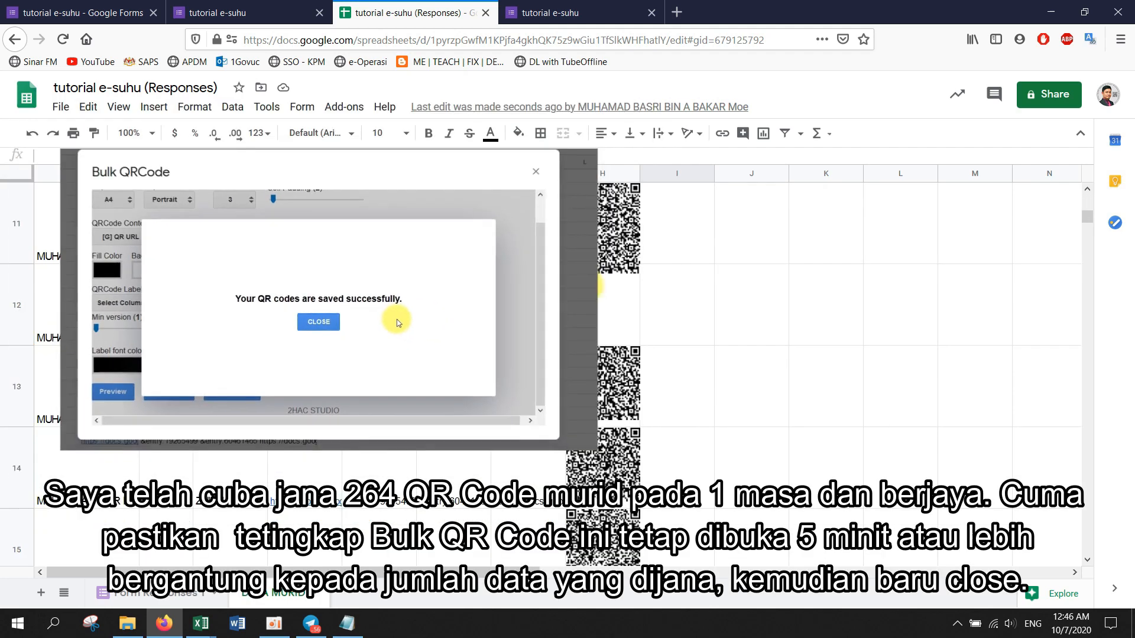
scroll(723, 310, down, 6)
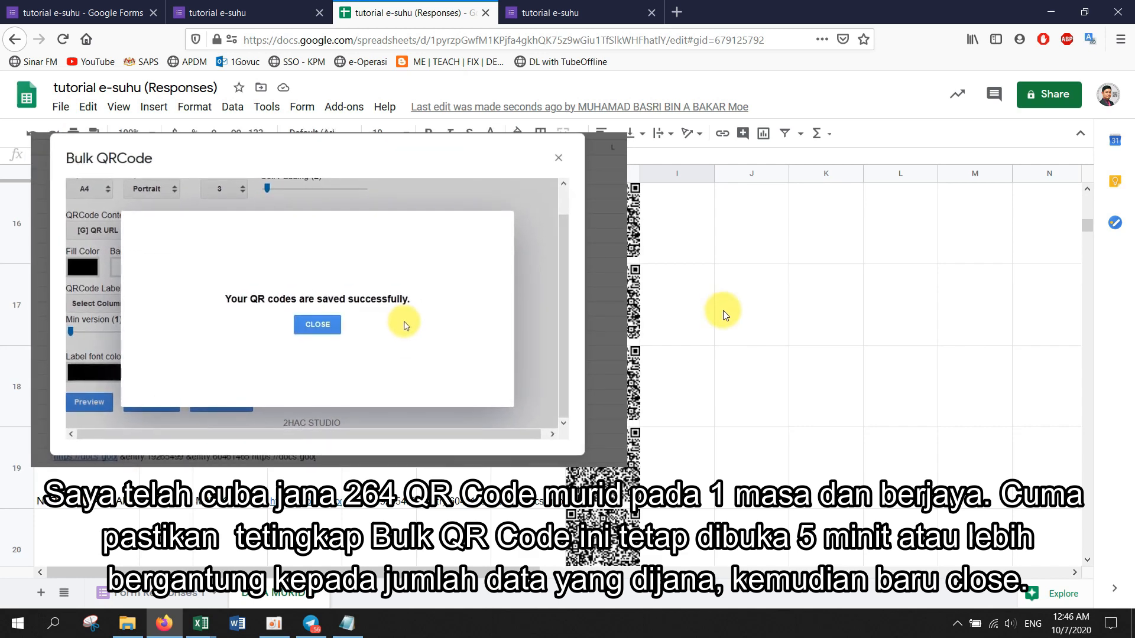
scroll(723, 313, down, 3)
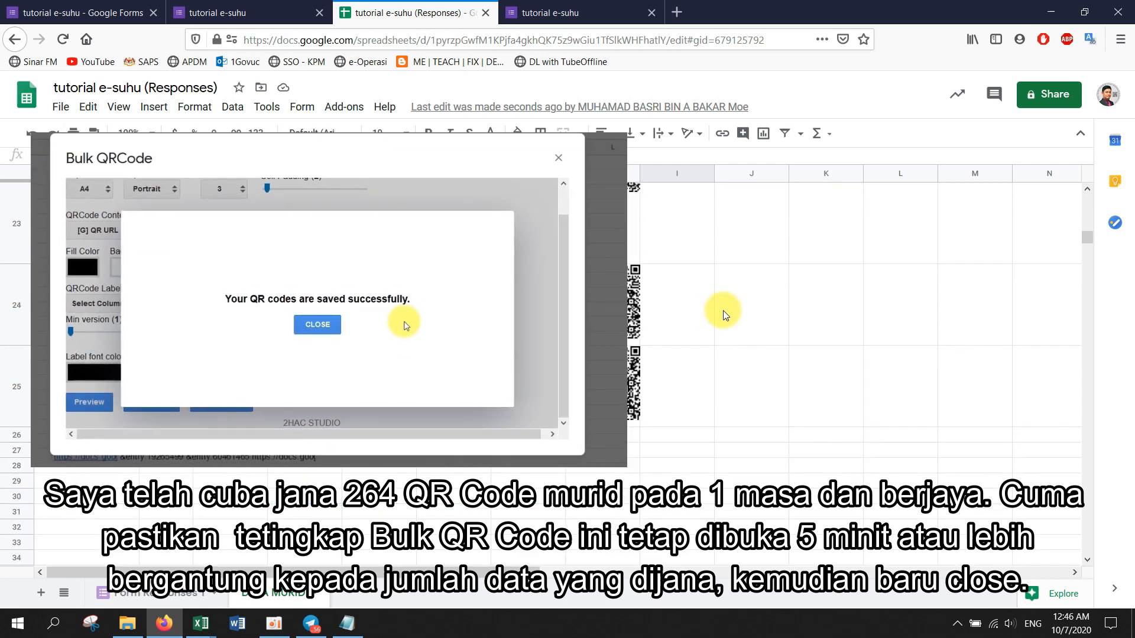
scroll(723, 331, up, 7)
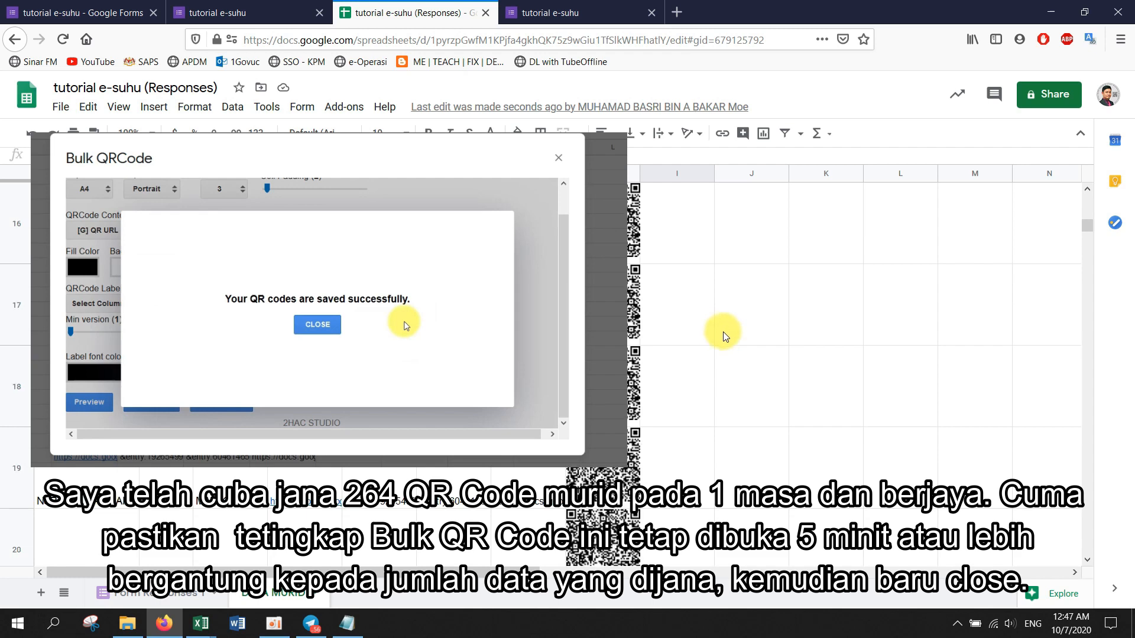
scroll(721, 331, up, 6)
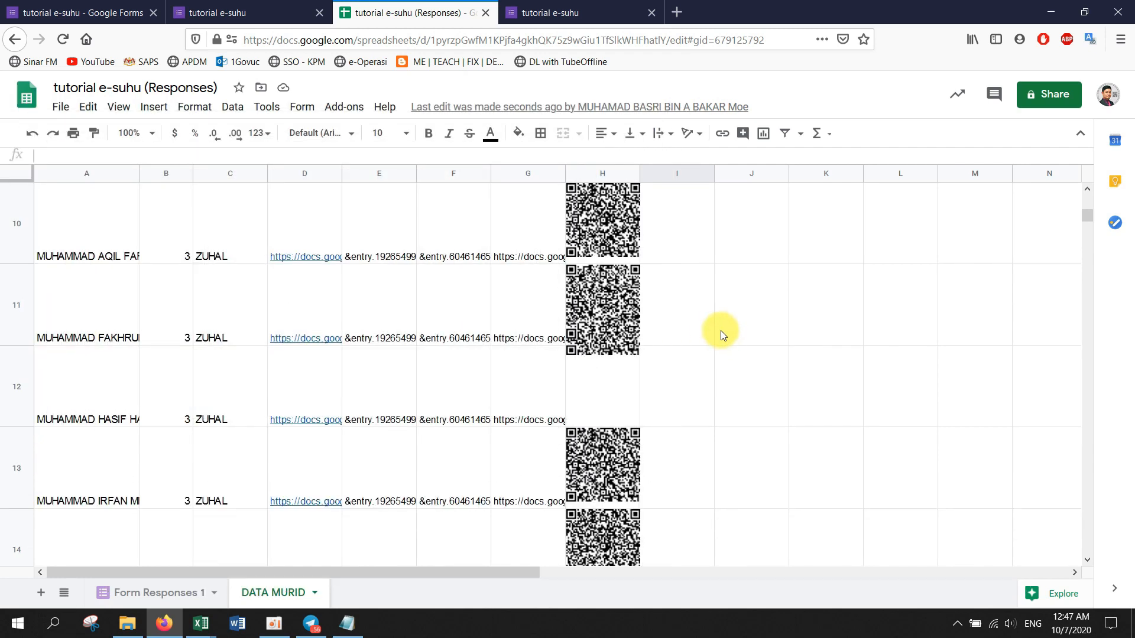
scroll(609, 350, up, 9)
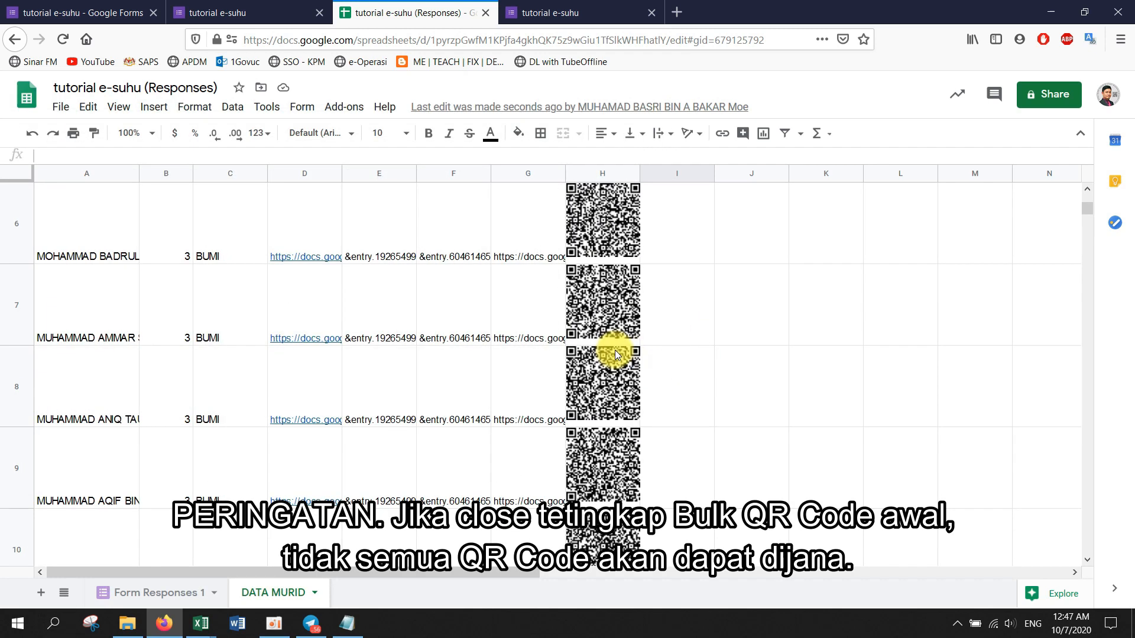
scroll(615, 353, down, 8)
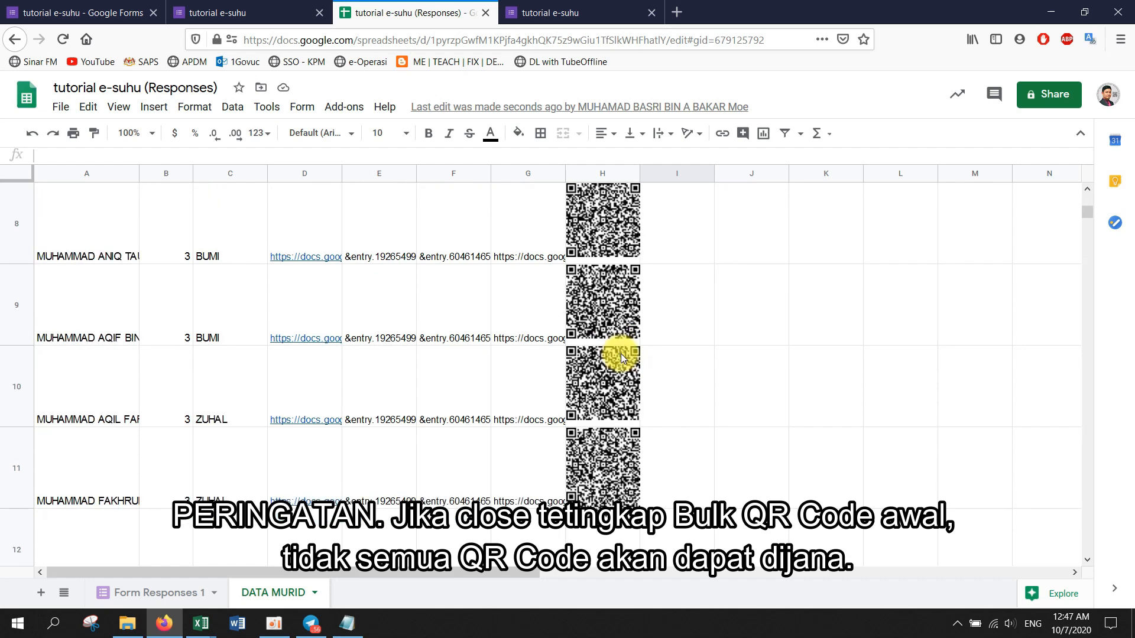
Move the overlapping QR images out of rows 11 and 22 into the empty QR IMEJ cells H12 and H23.
click(609, 408)
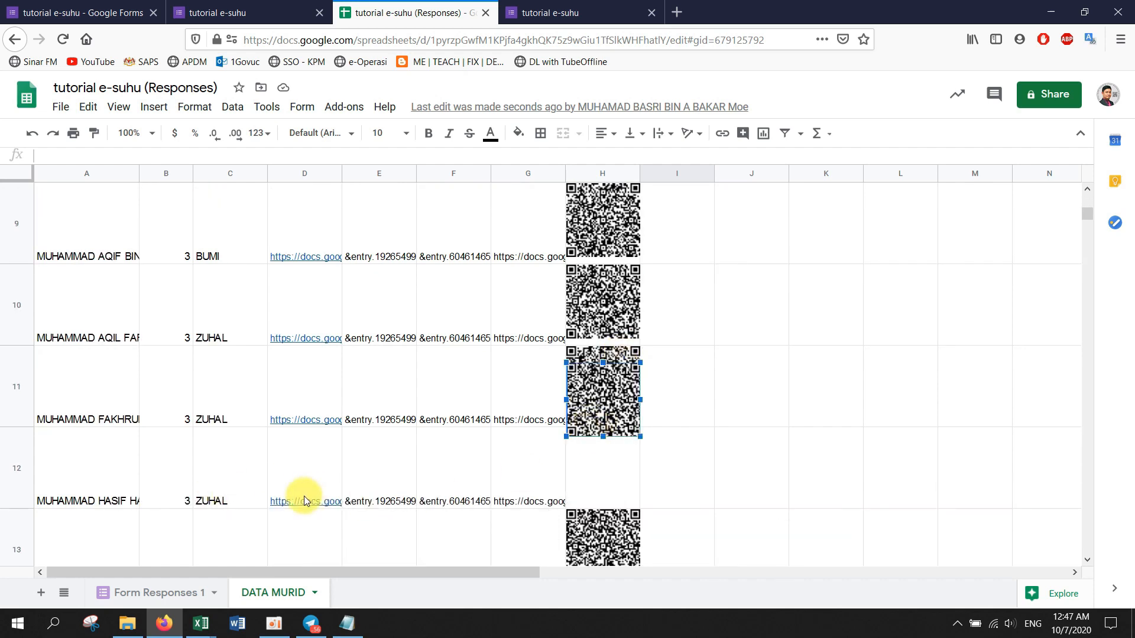
drag(600, 416, 609, 484)
scroll(614, 472, down, 11)
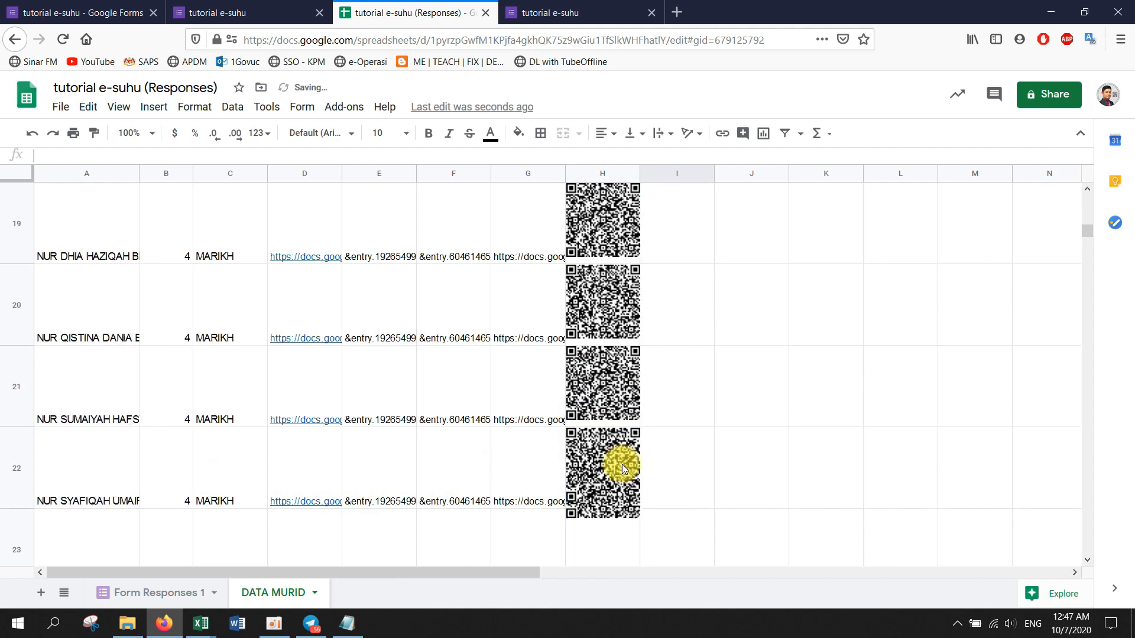
scroll(624, 468, down, 1)
drag(616, 325, 620, 268)
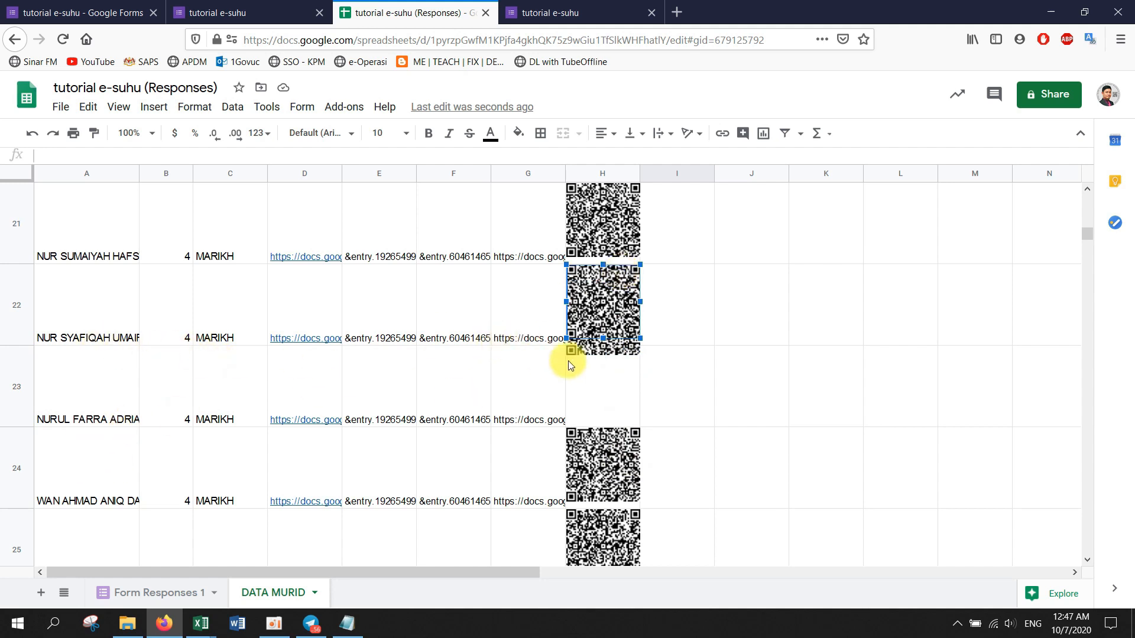
drag(603, 354, 609, 411)
scroll(608, 411, down, 1)
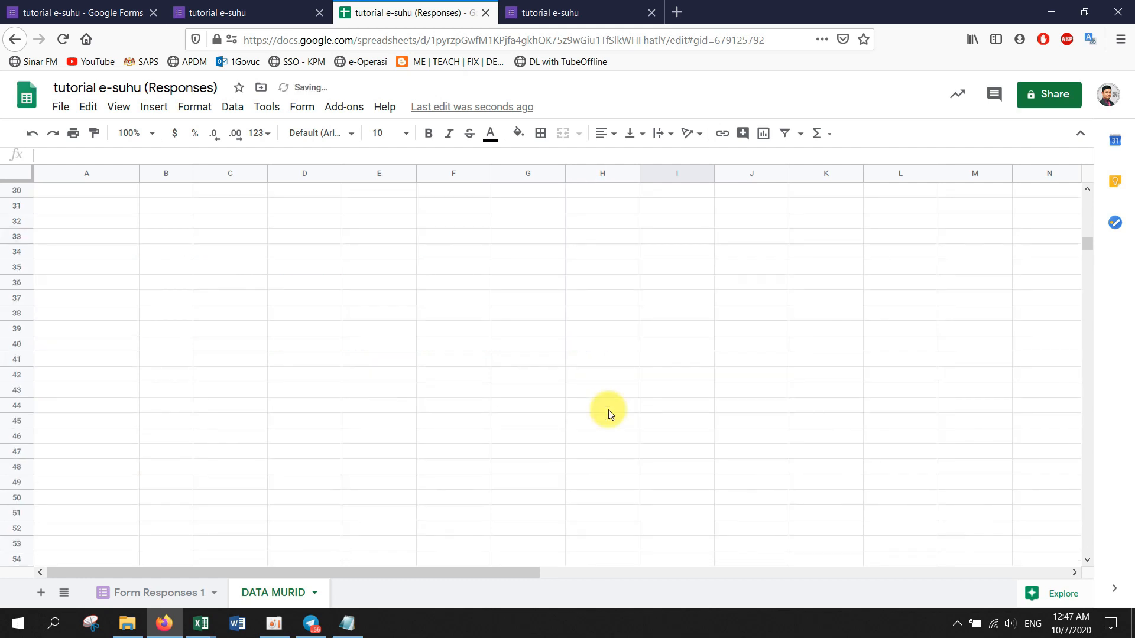
Move the first pupil's QR image from H2 to the empty area around J3.
scroll(609, 414, up, 15)
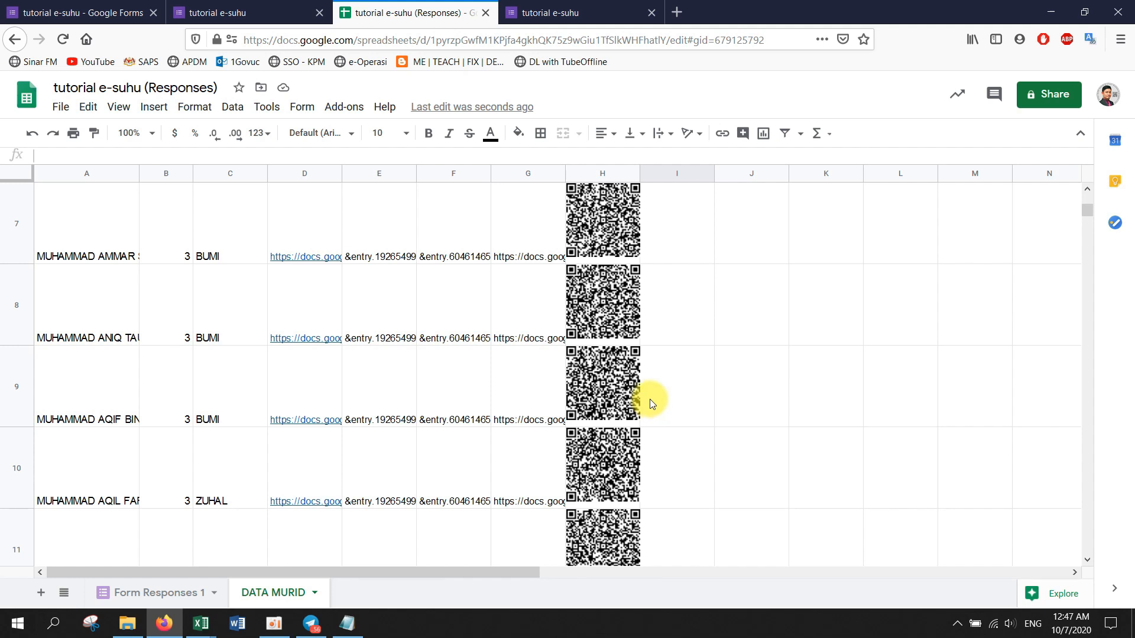
scroll(662, 322, up, 4)
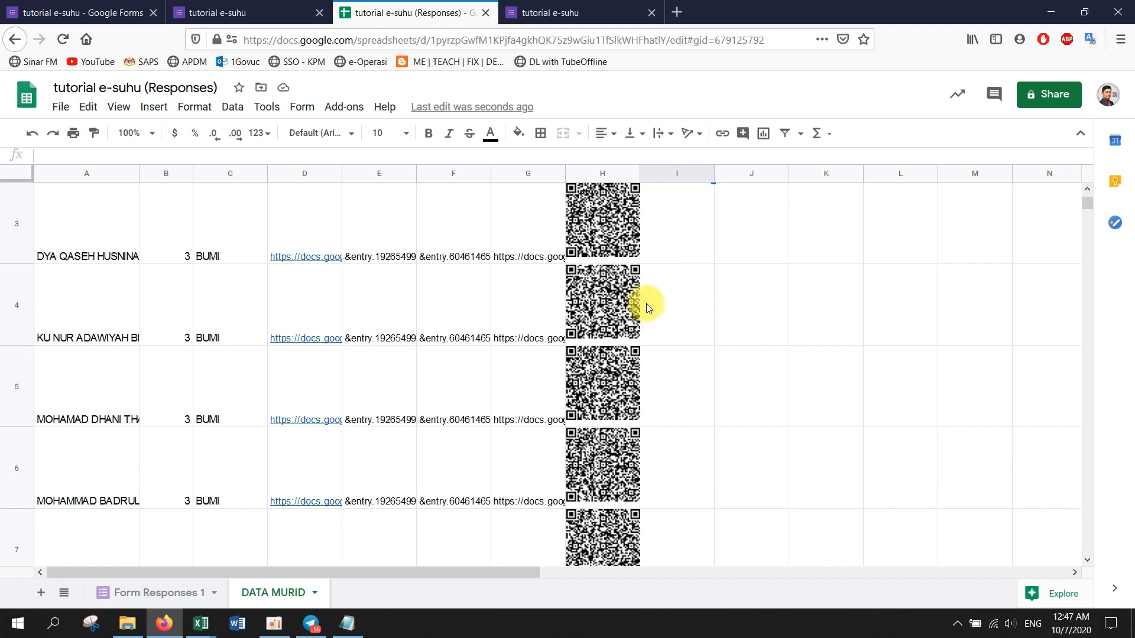
click(718, 244)
scroll(697, 317, up, 2)
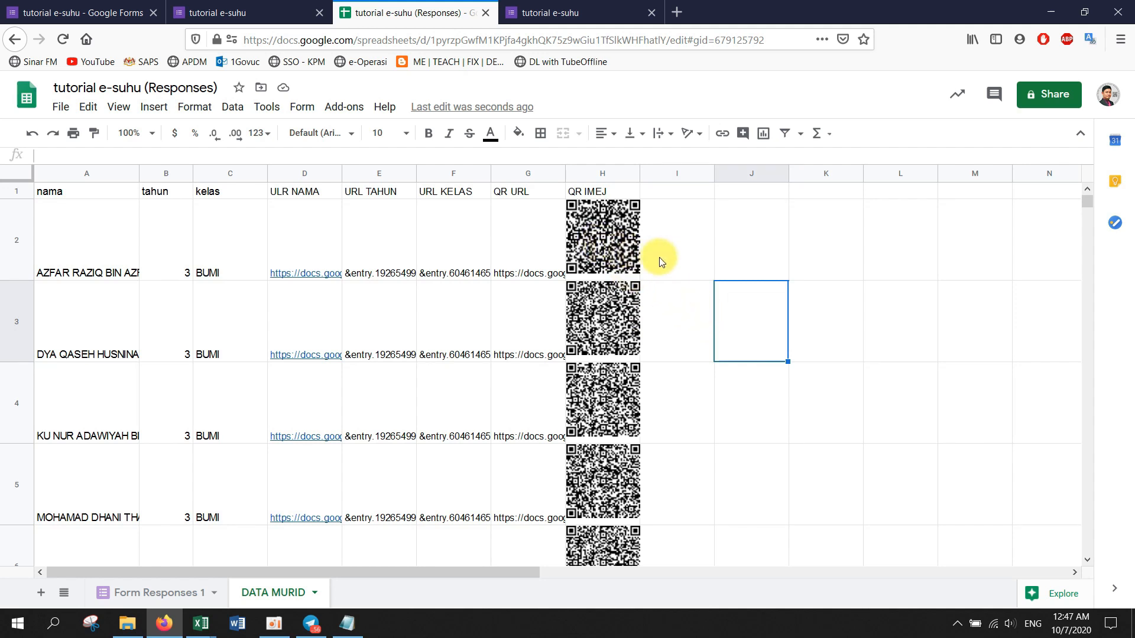
scroll(651, 255, down, 6)
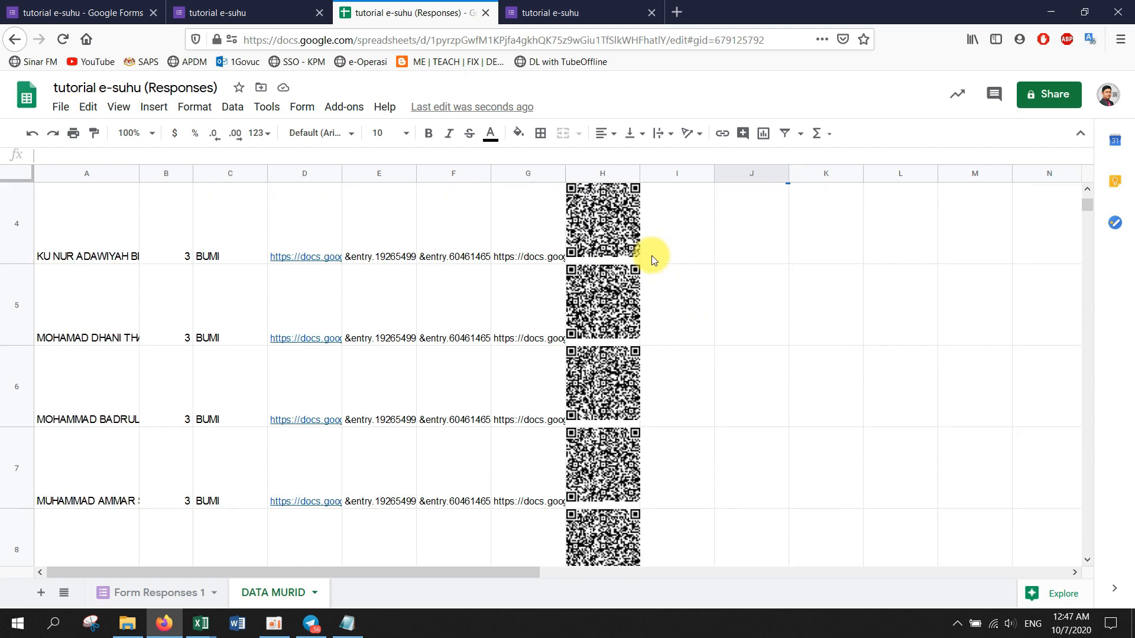
scroll(664, 330, up, 10)
drag(603, 244, 782, 331)
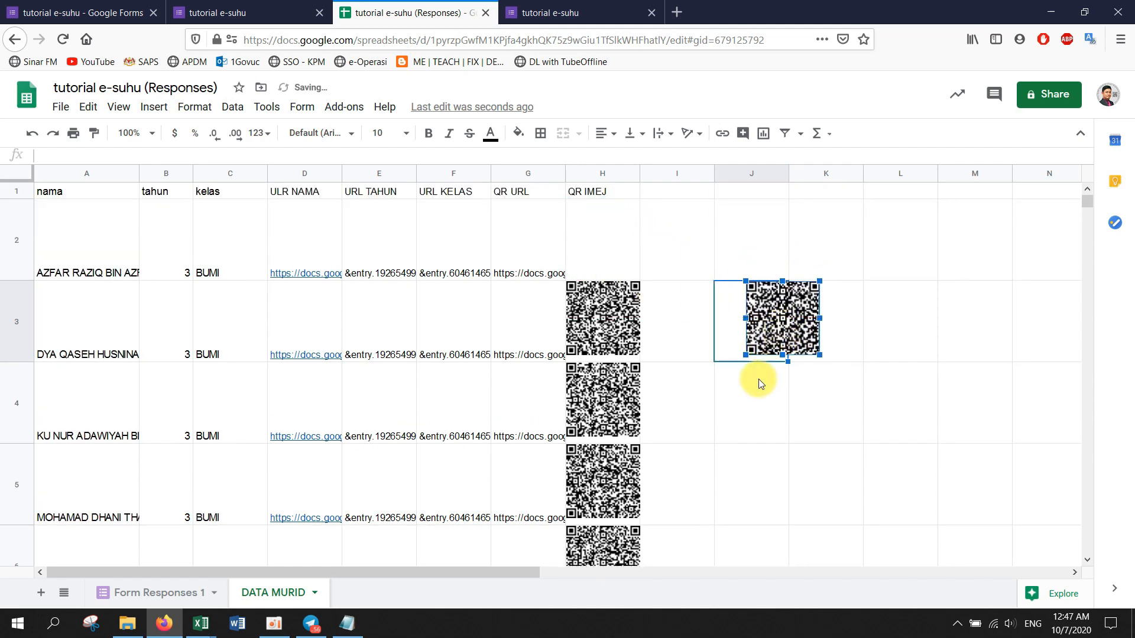
Move the first pupil's QR image from row 3 up into the empty area around J2.
click(752, 400)
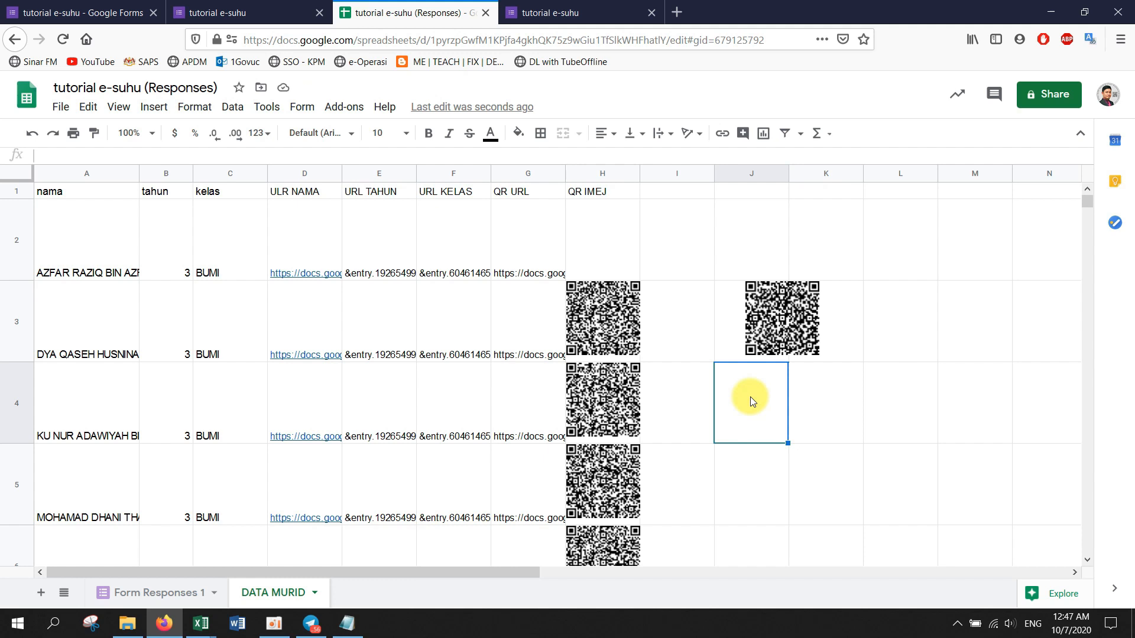
click(806, 321)
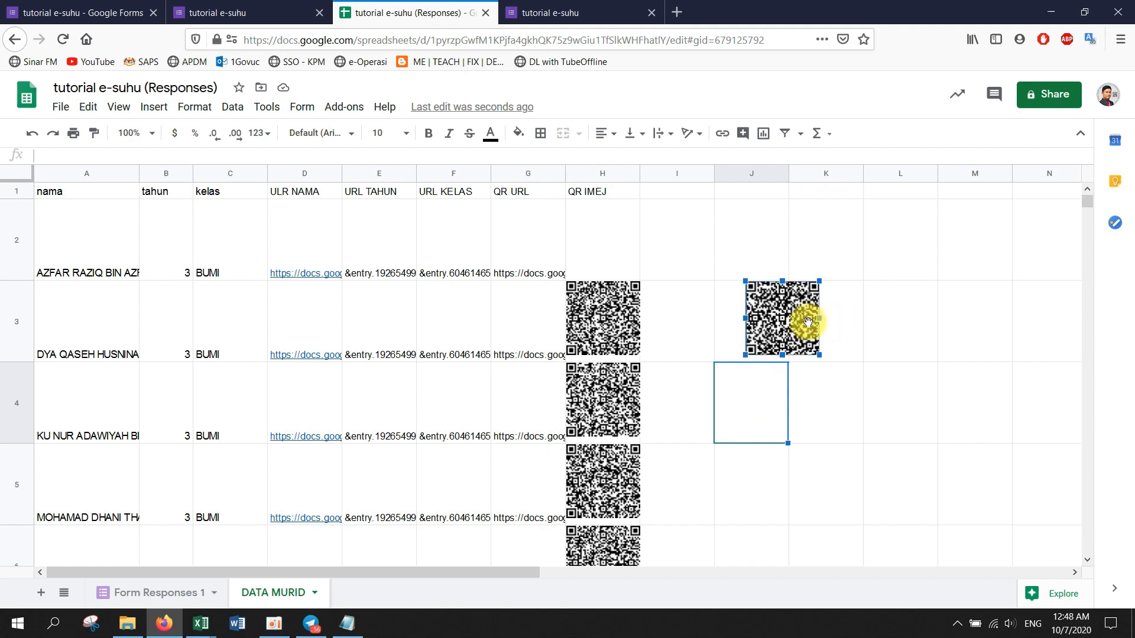
drag(785, 317, 757, 248)
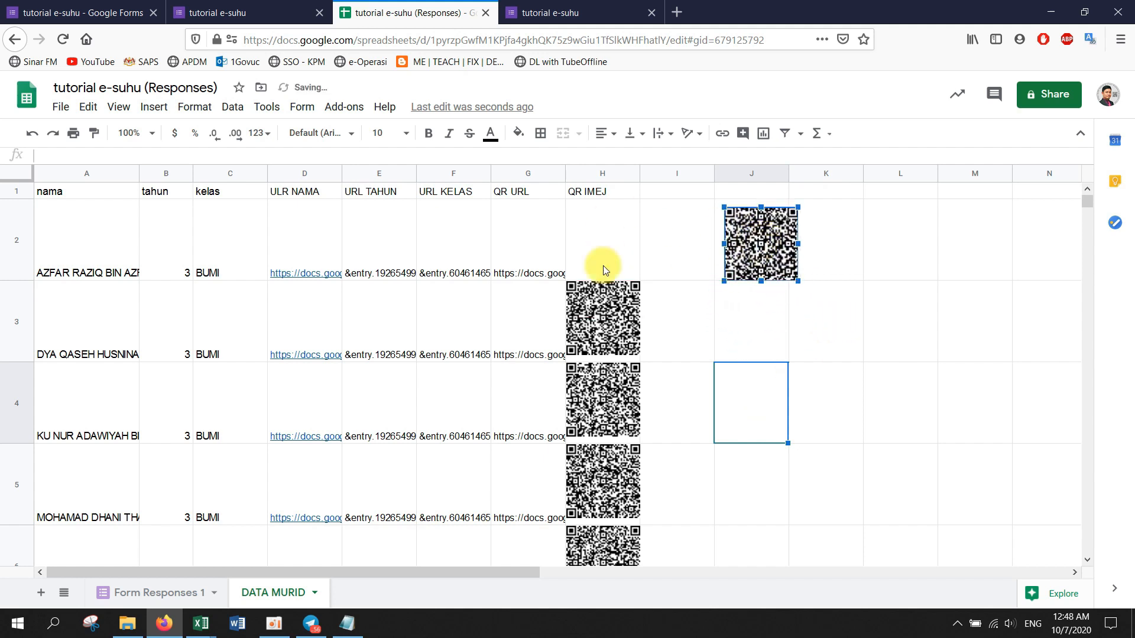
click(840, 243)
click(917, 256)
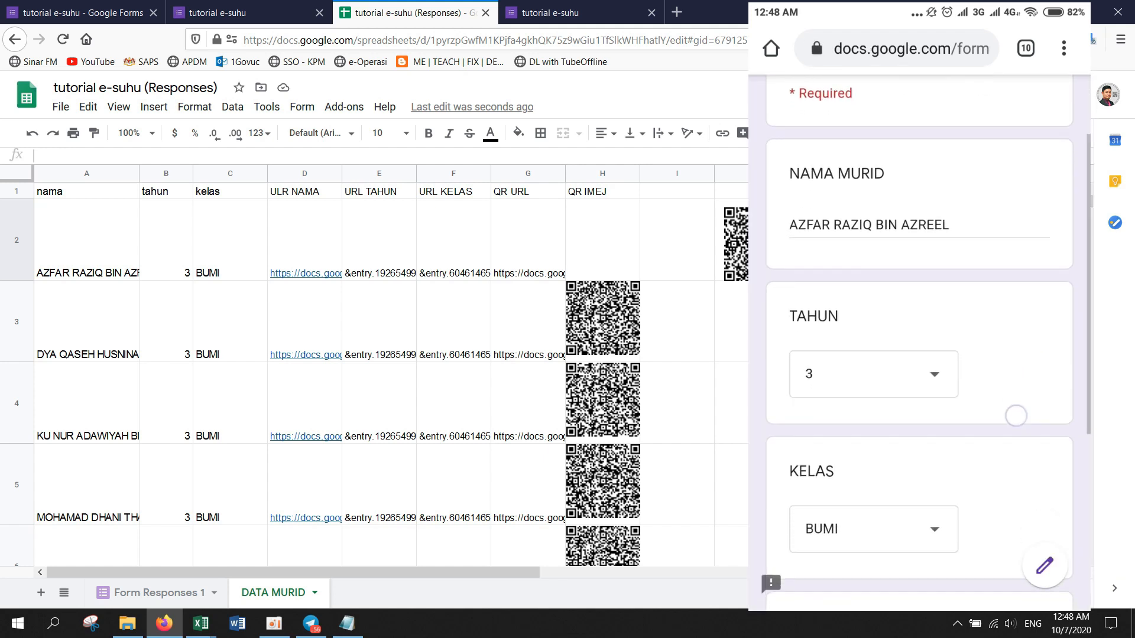
In the pupil's pre-filled form on the phone, enter 35.6 for SUHU MURID and submit the response.
scroll(1013, 408, down, 3)
click(870, 362)
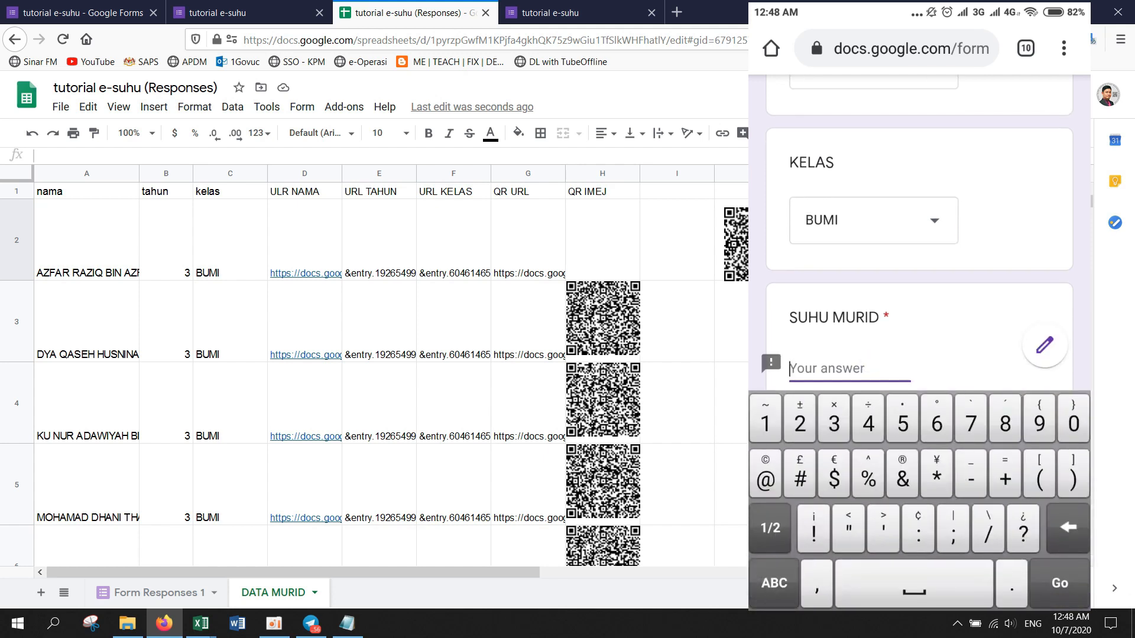
text(35.6)
scroll(987, 257, down, 2)
click(827, 307)
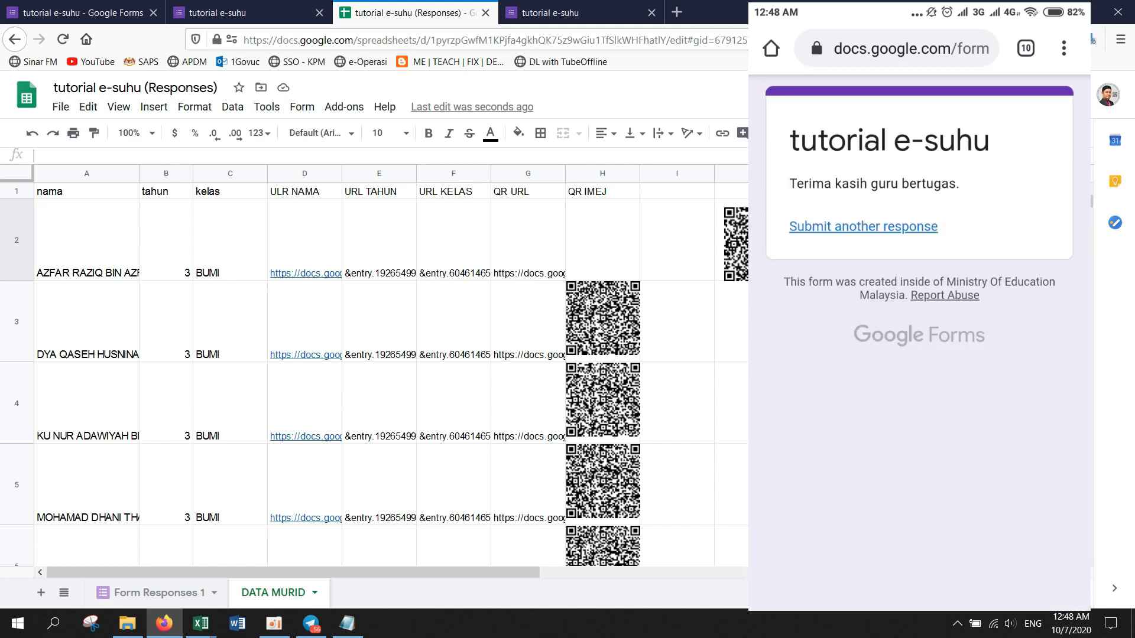
Move the first pupil's QR image back into the QR IMEJ cell H2.
click(920, 255)
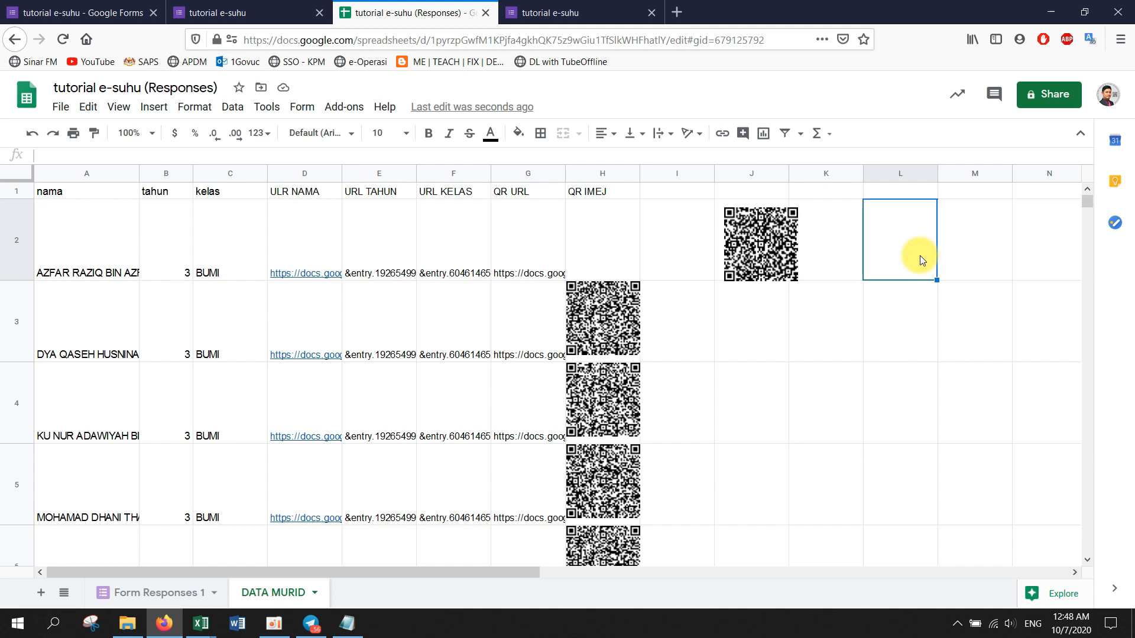
click(739, 328)
drag(757, 260, 602, 243)
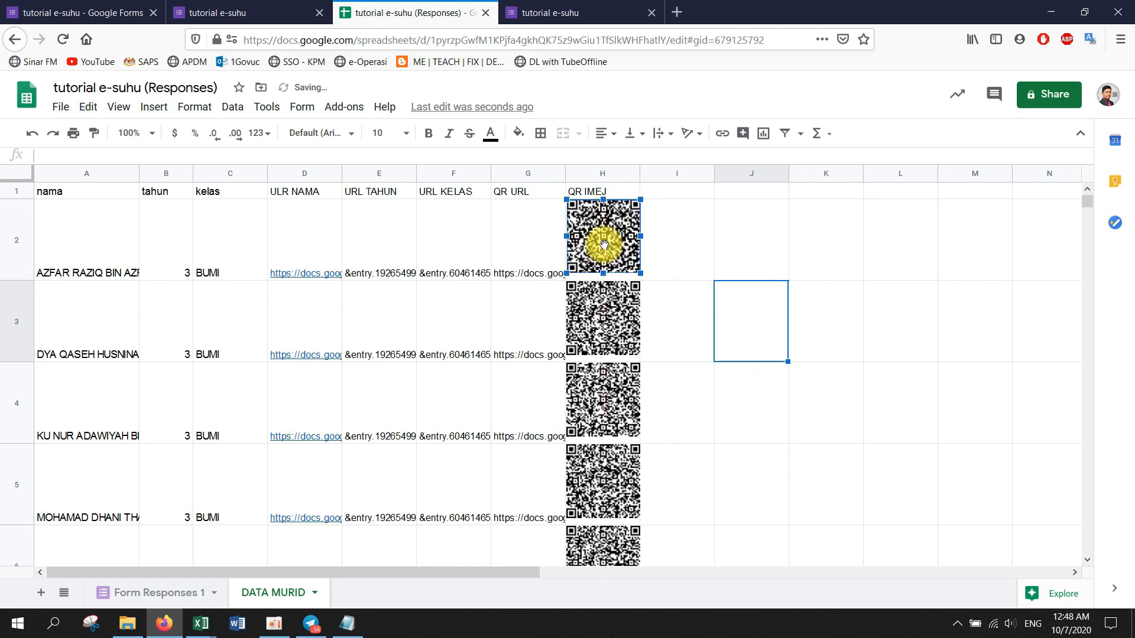
Look through the QR images in the QR IMEJ column down to the last pupil and check the available add-ons.
scroll(508, 325, down, 5)
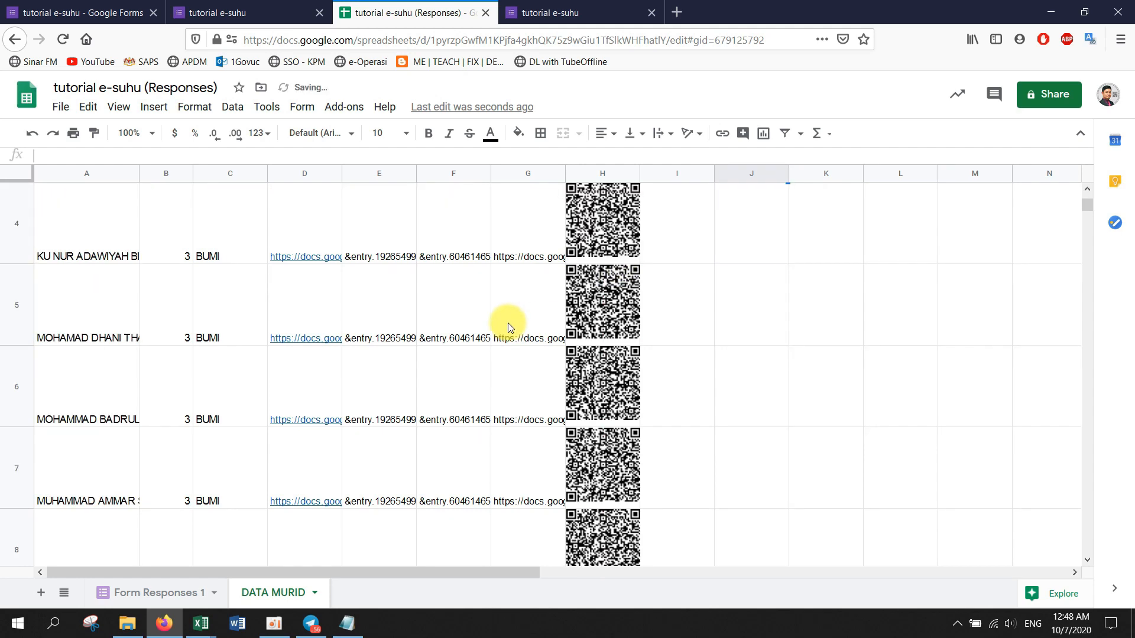
scroll(509, 325, down, 14)
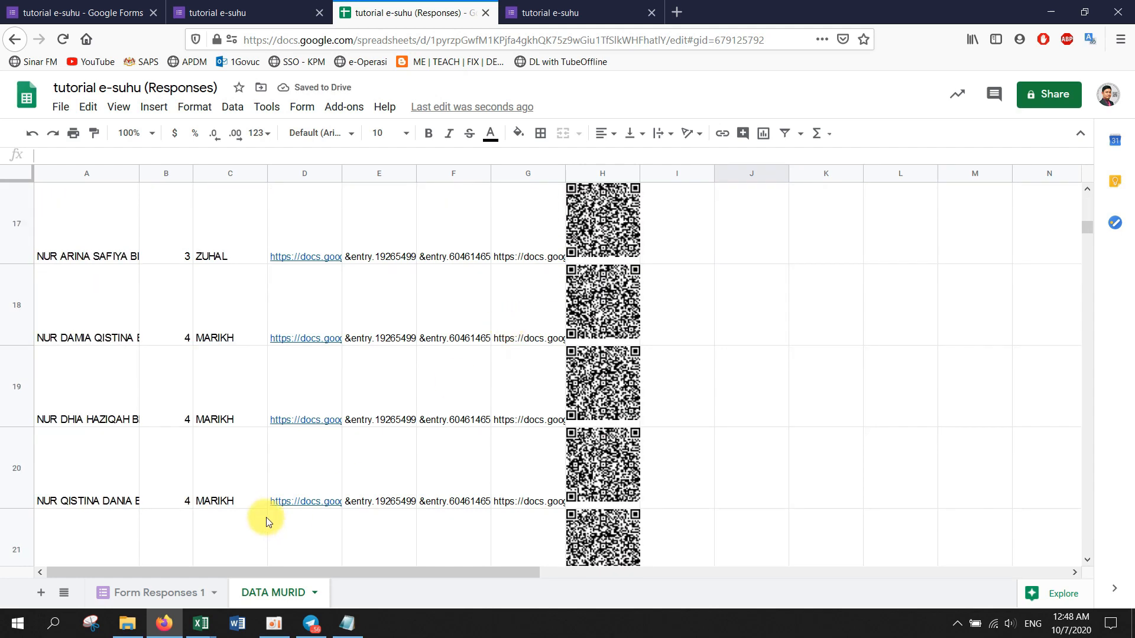
scroll(214, 482, down, 4)
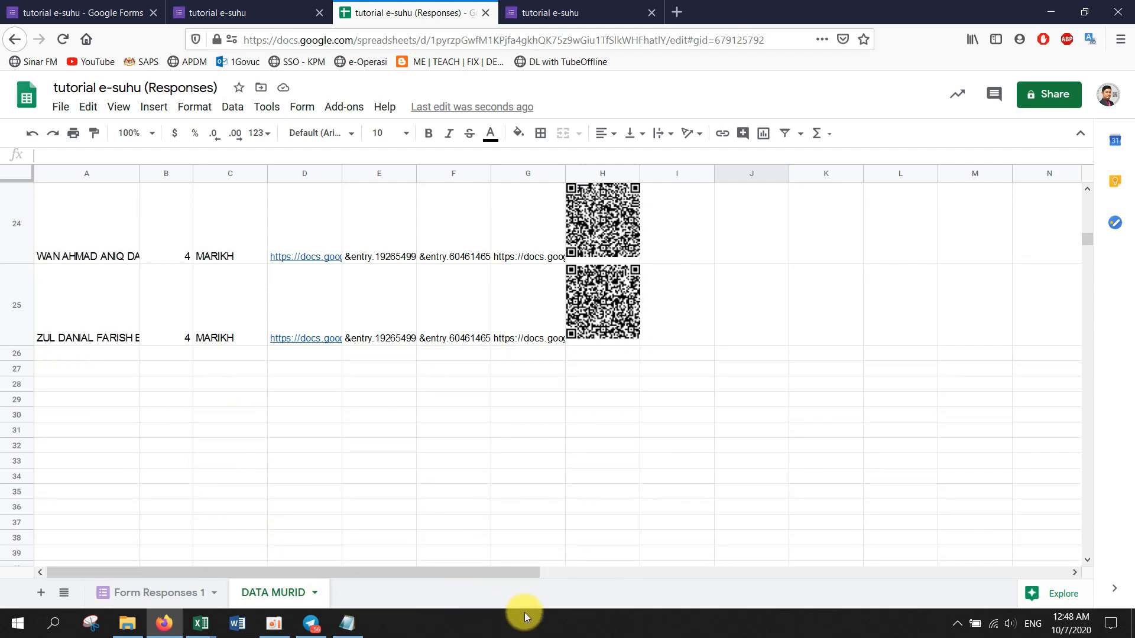
scroll(617, 479, up, 5)
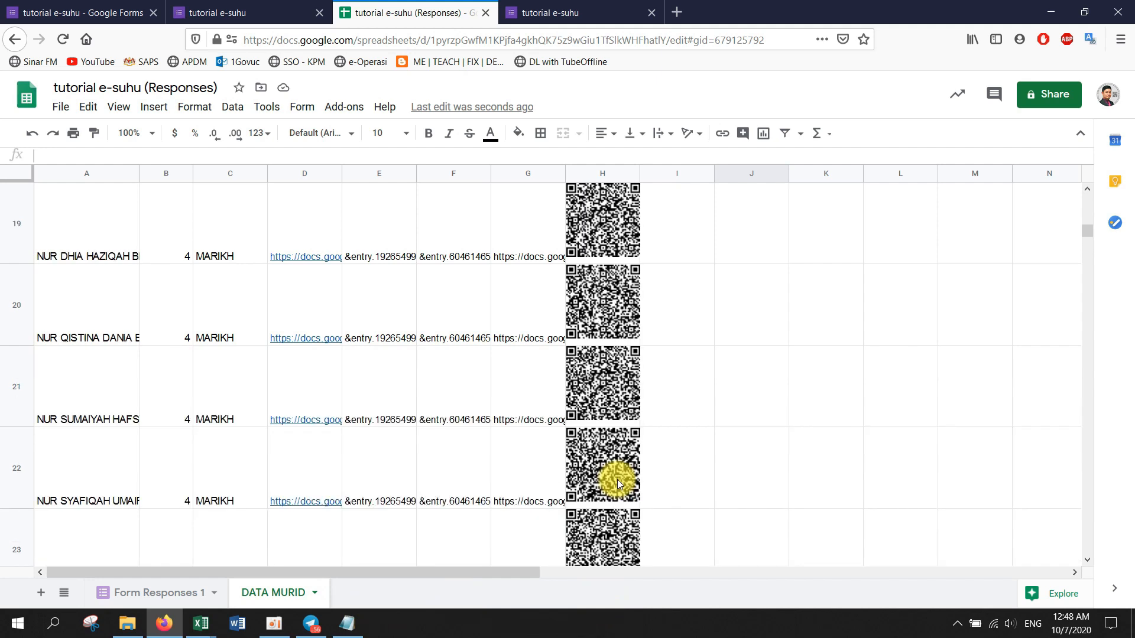
click(342, 107)
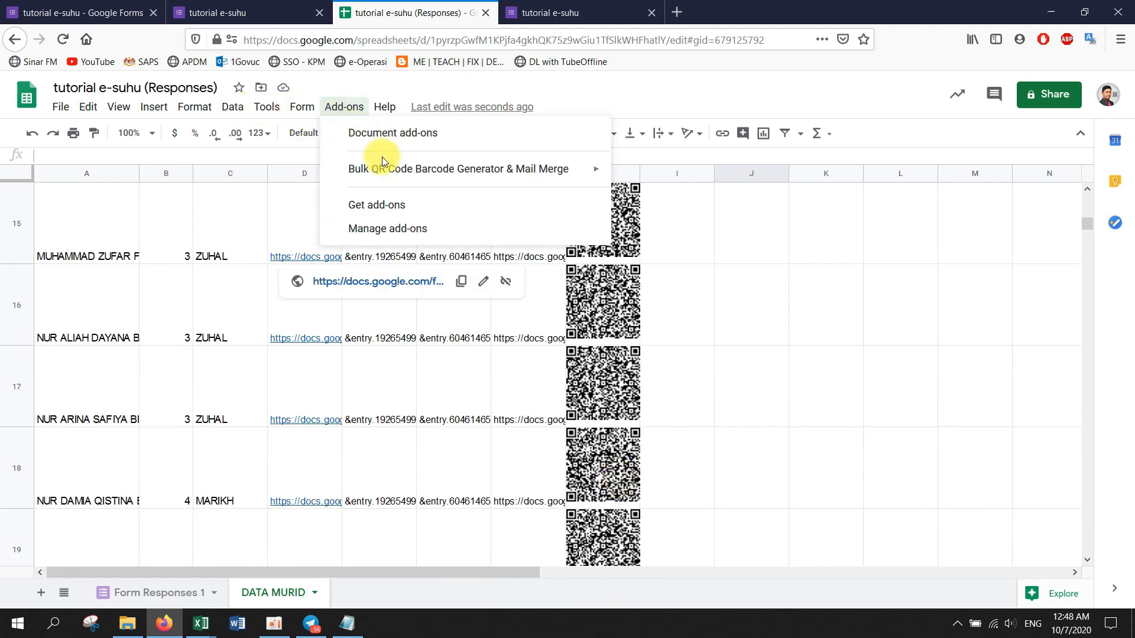
click(682, 317)
scroll(682, 335, up, 10)
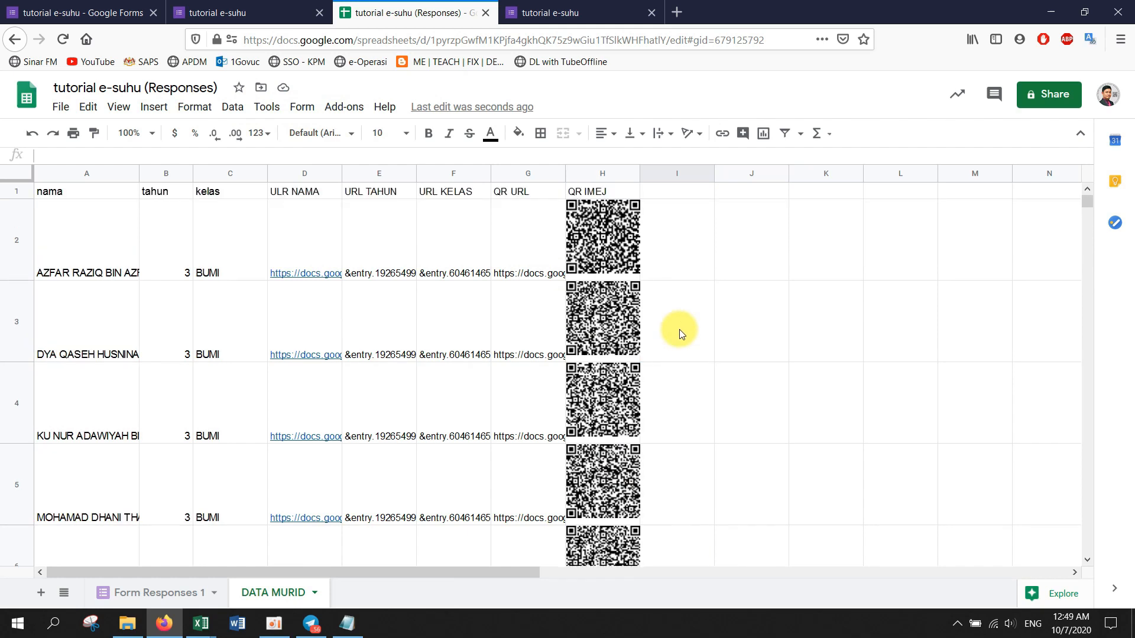
Examine the first pupils' nama, tahun and kelas cells alongside their QR images.
click(617, 253)
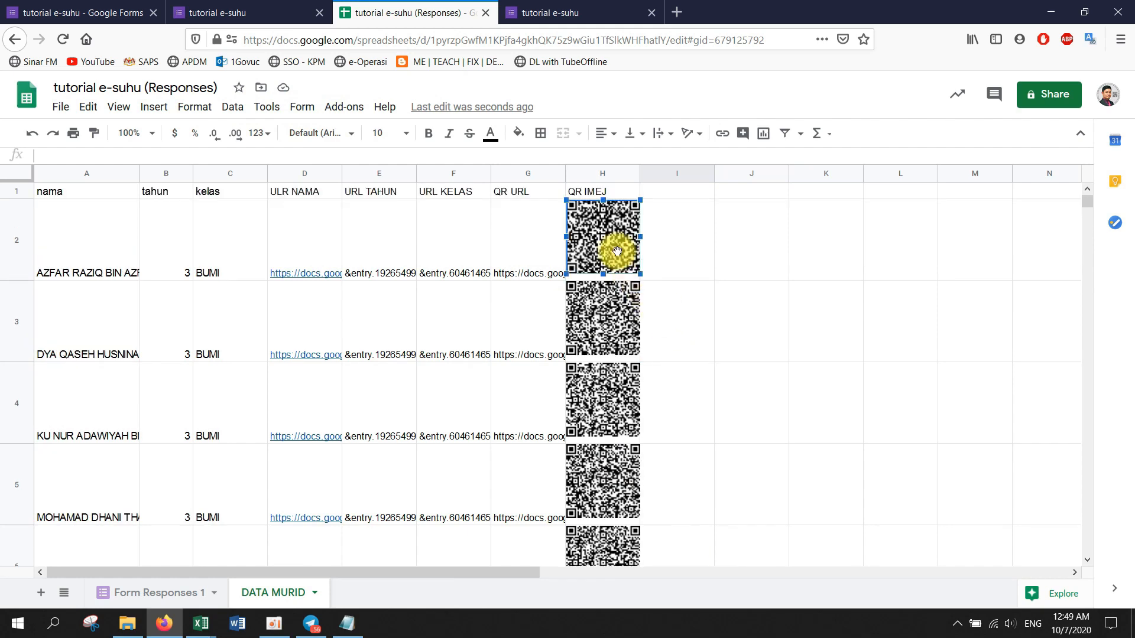
click(594, 401)
click(116, 268)
click(106, 304)
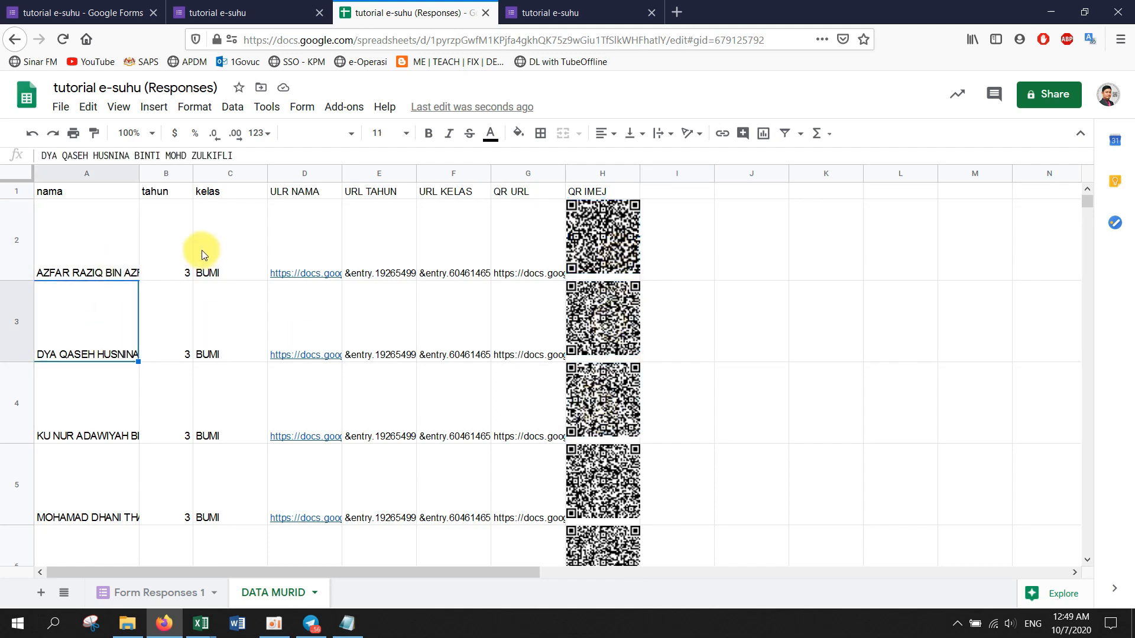
click(201, 250)
click(165, 247)
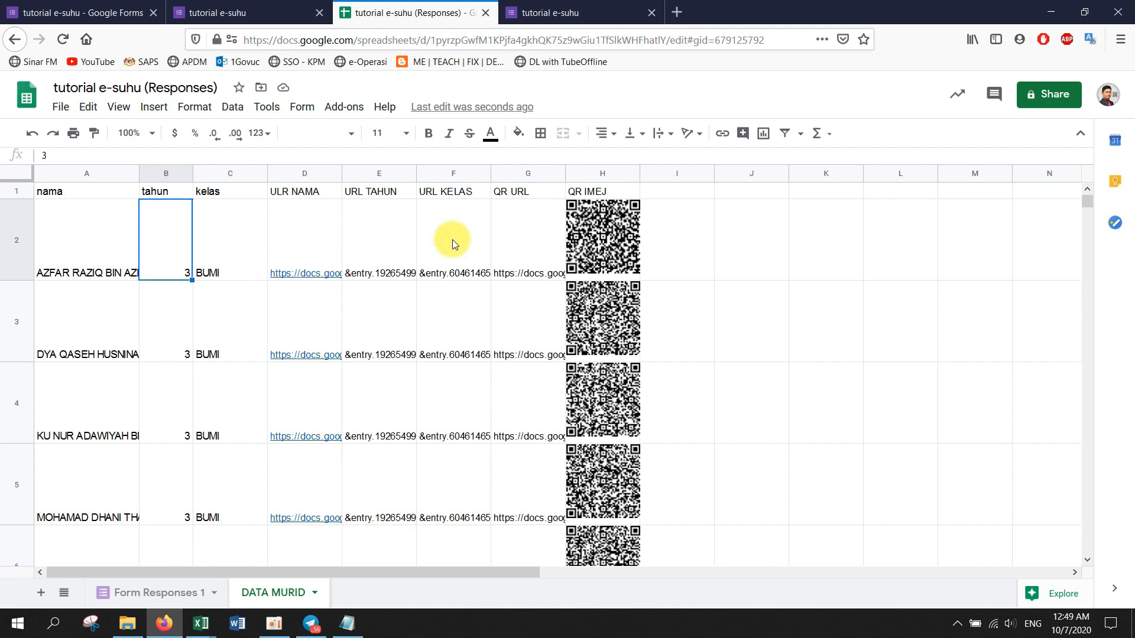
click(662, 244)
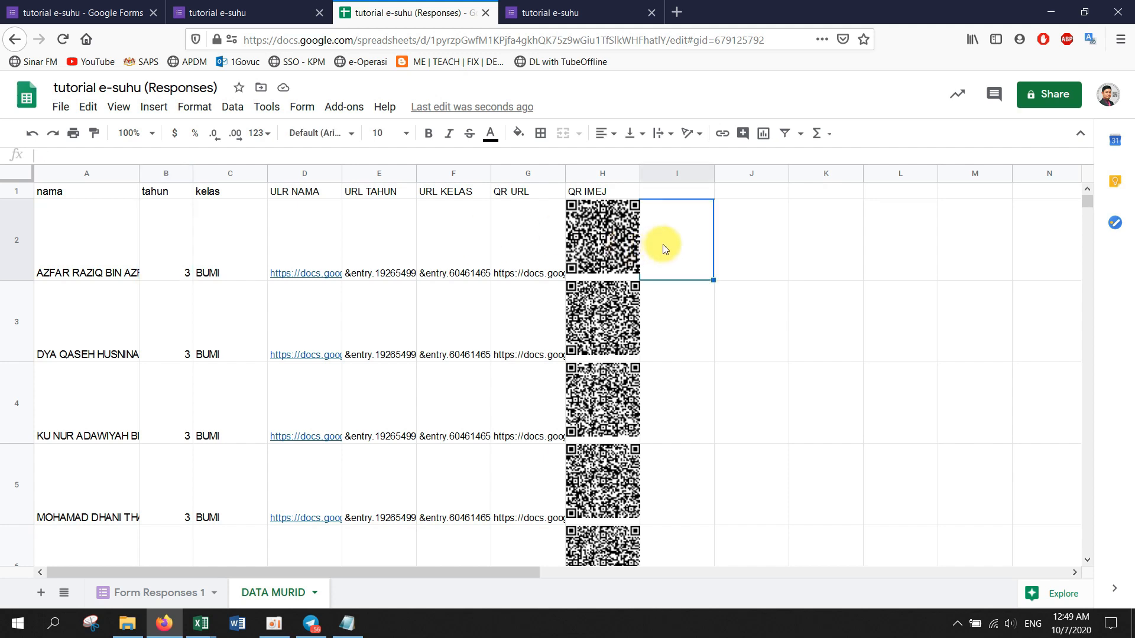